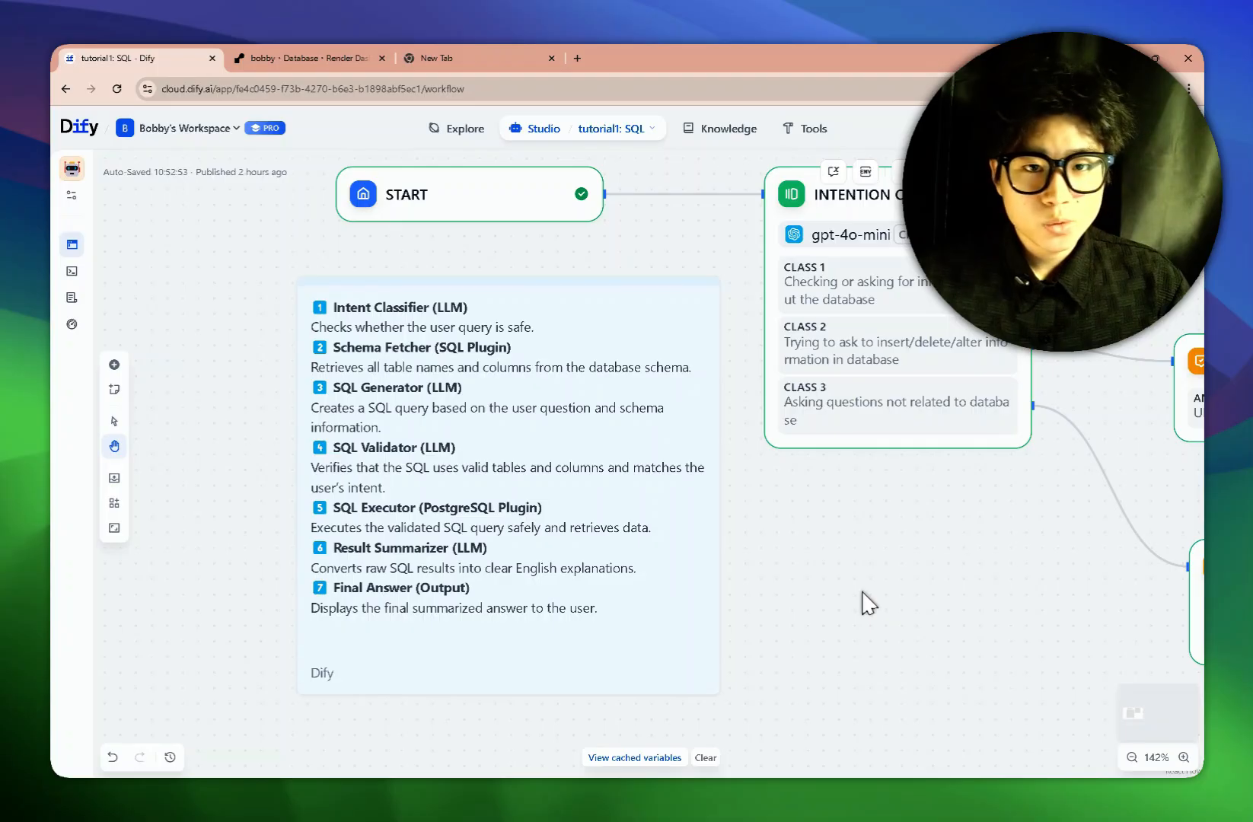
Pan the canvas to bring the START and Intention Classifier nodes into view.
scroll(868, 604, right, 5)
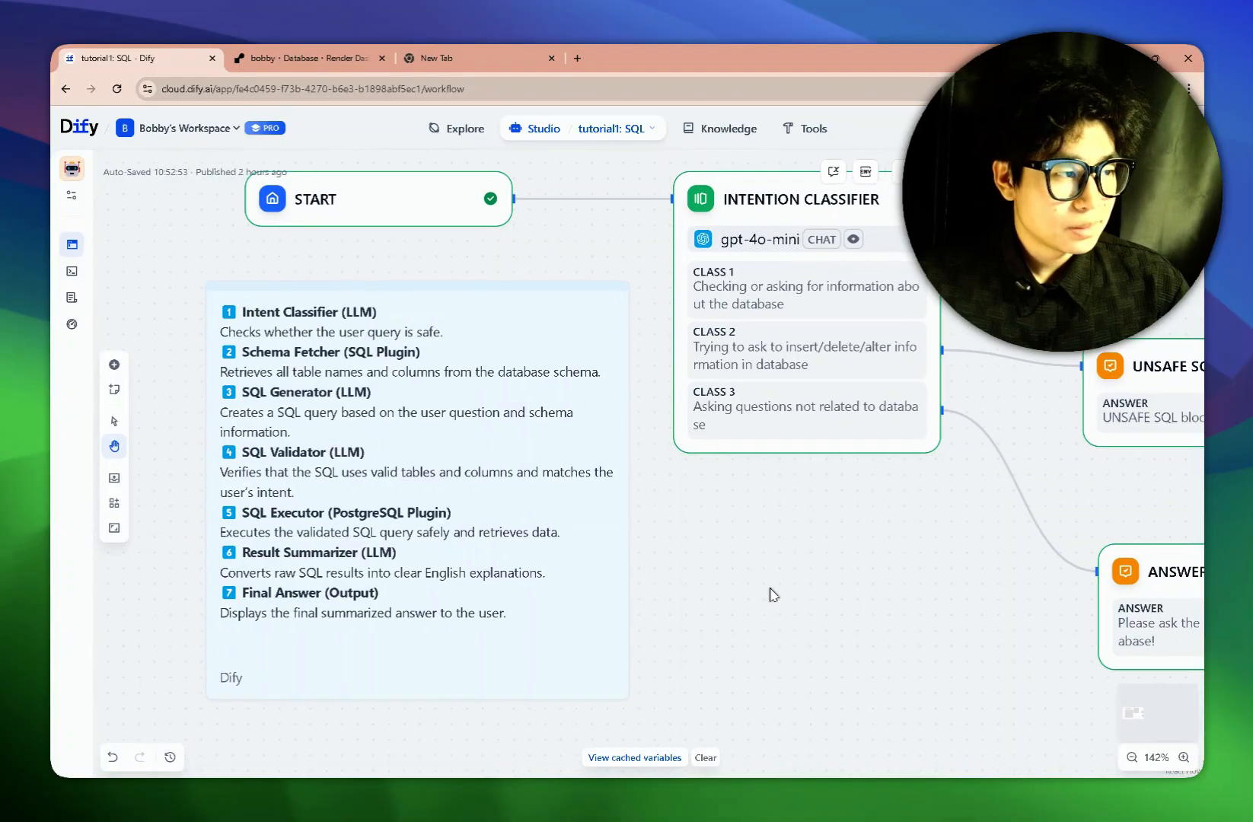
scroll(811, 548, left, 10)
scroll(678, 495, up, 3)
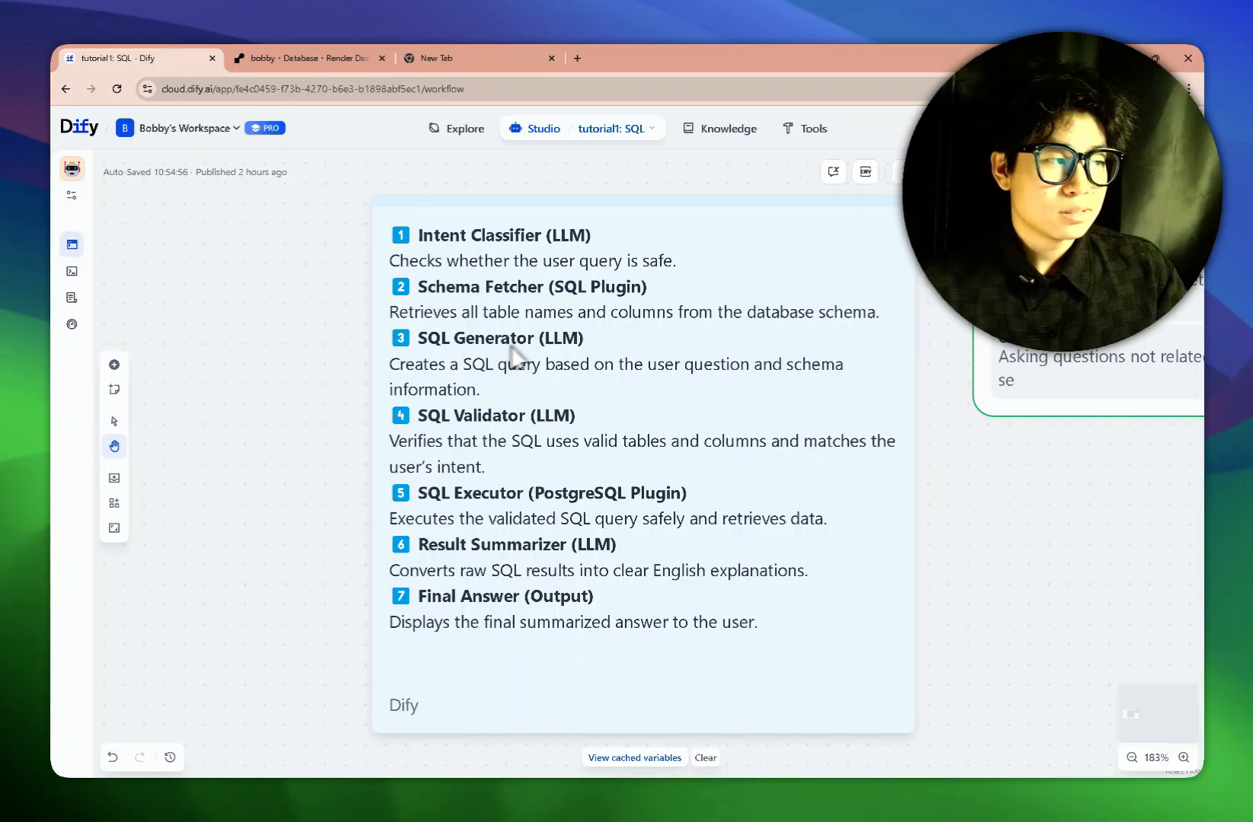
scroll(518, 507, down, 2)
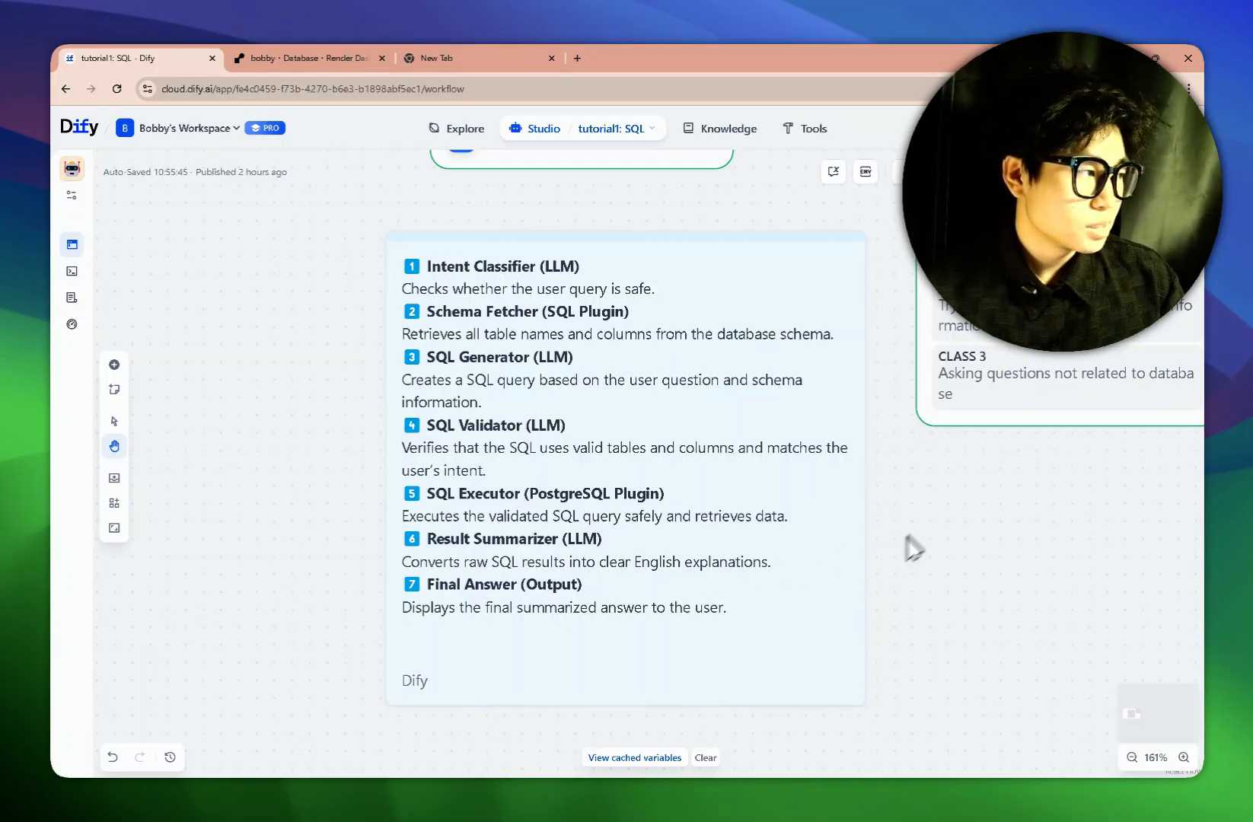
drag(976, 512, 754, 562)
scroll(762, 563, right, 3)
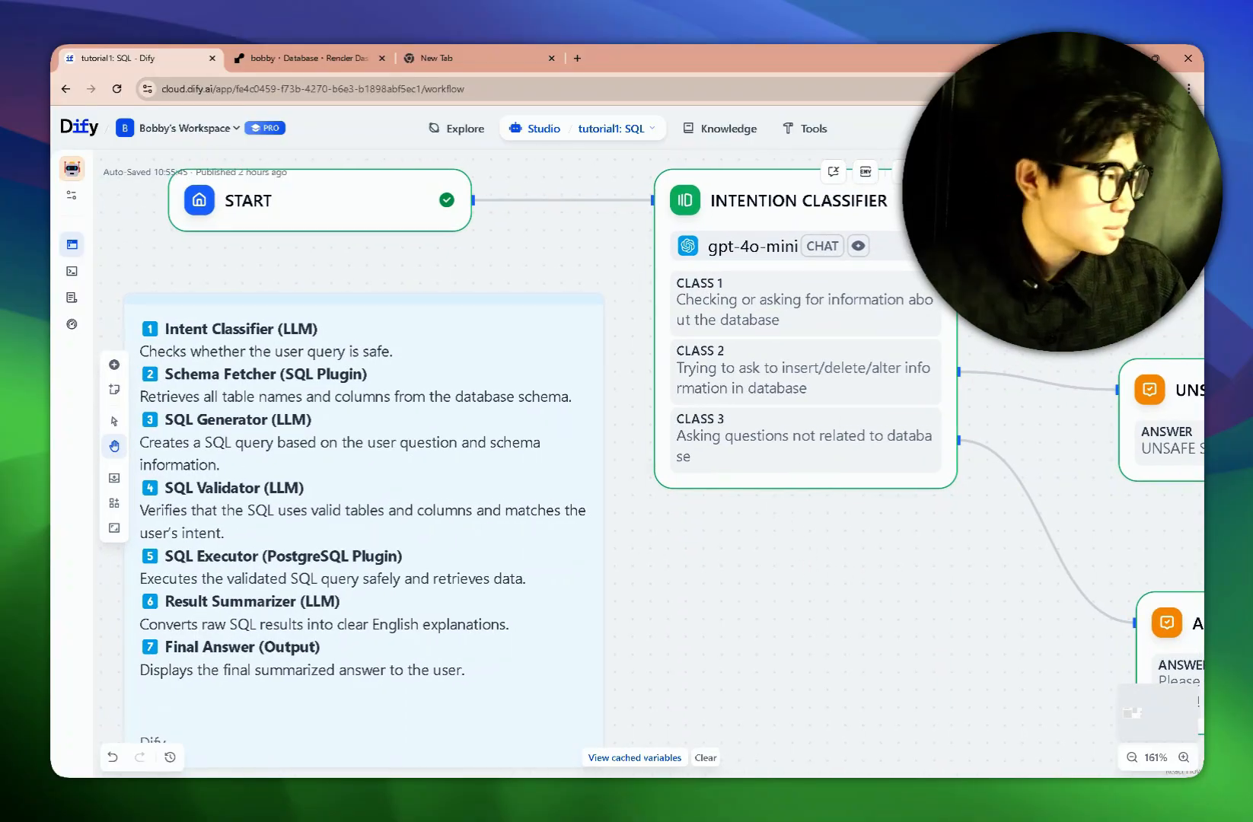
Search the plugin marketplace for 'database' and start, then cancel, the Database Query plugin install.
click(1125, 128)
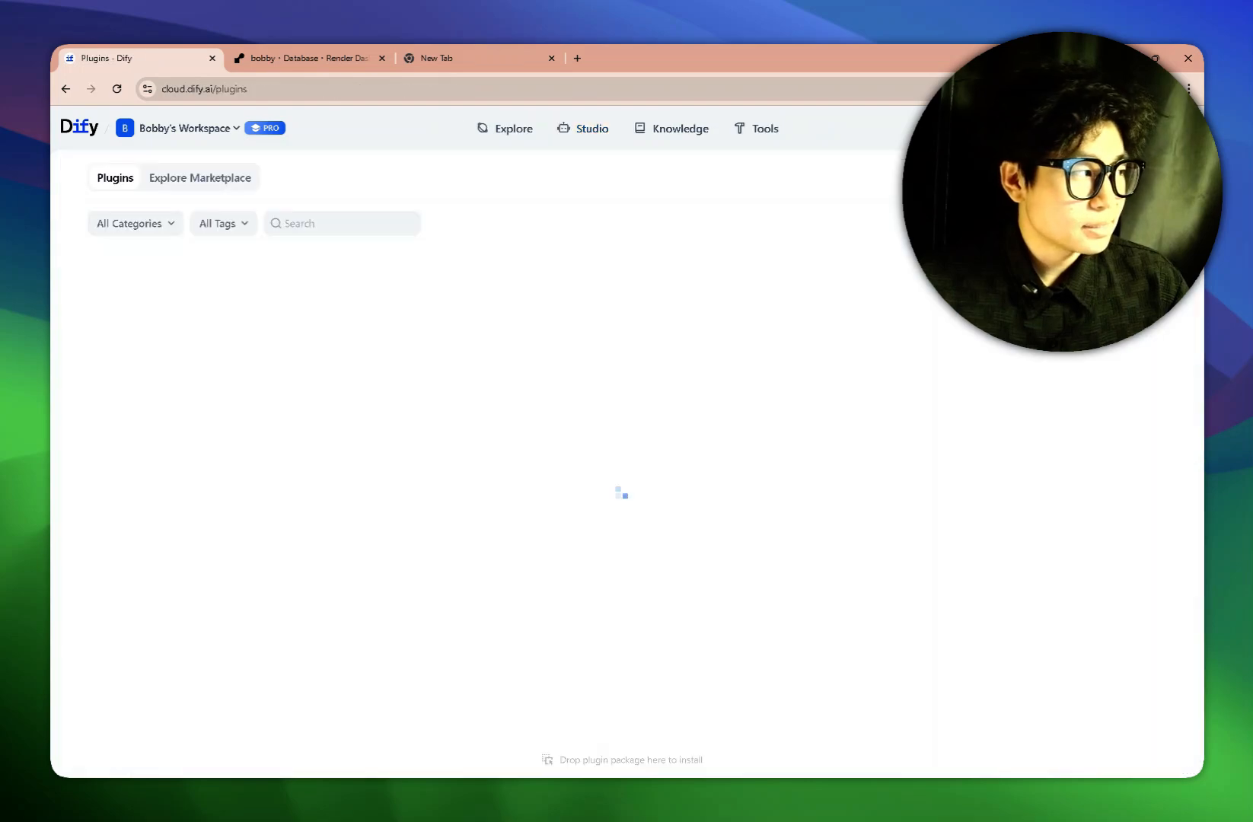
click(228, 191)
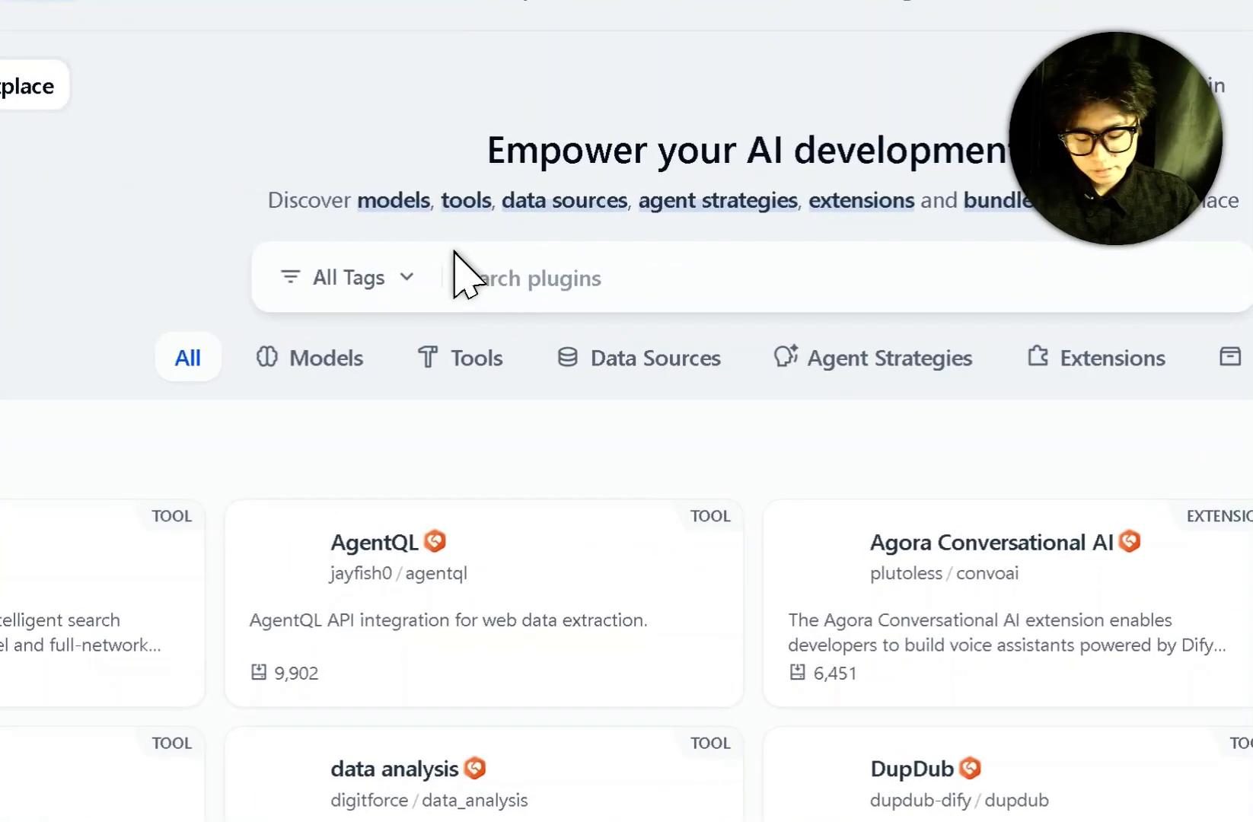
click(453, 252)
text(databa)
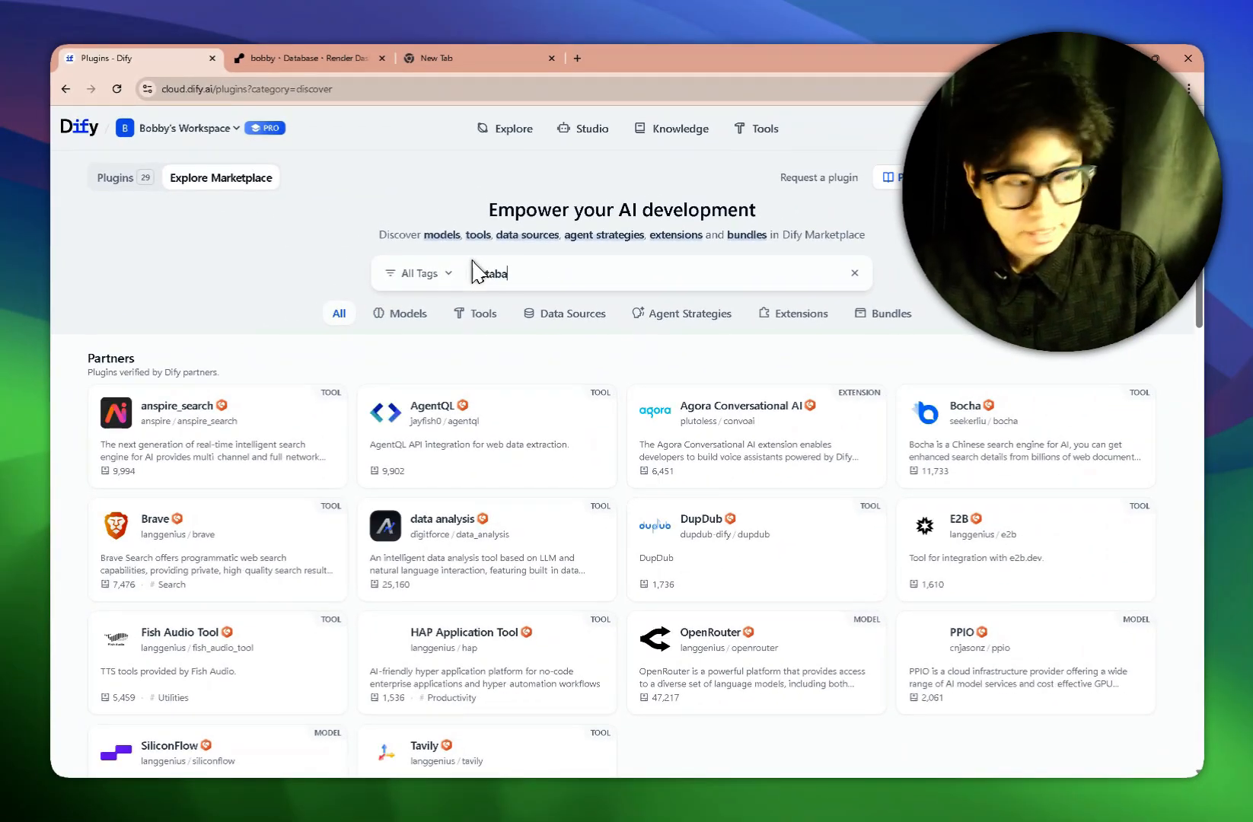
text(se)
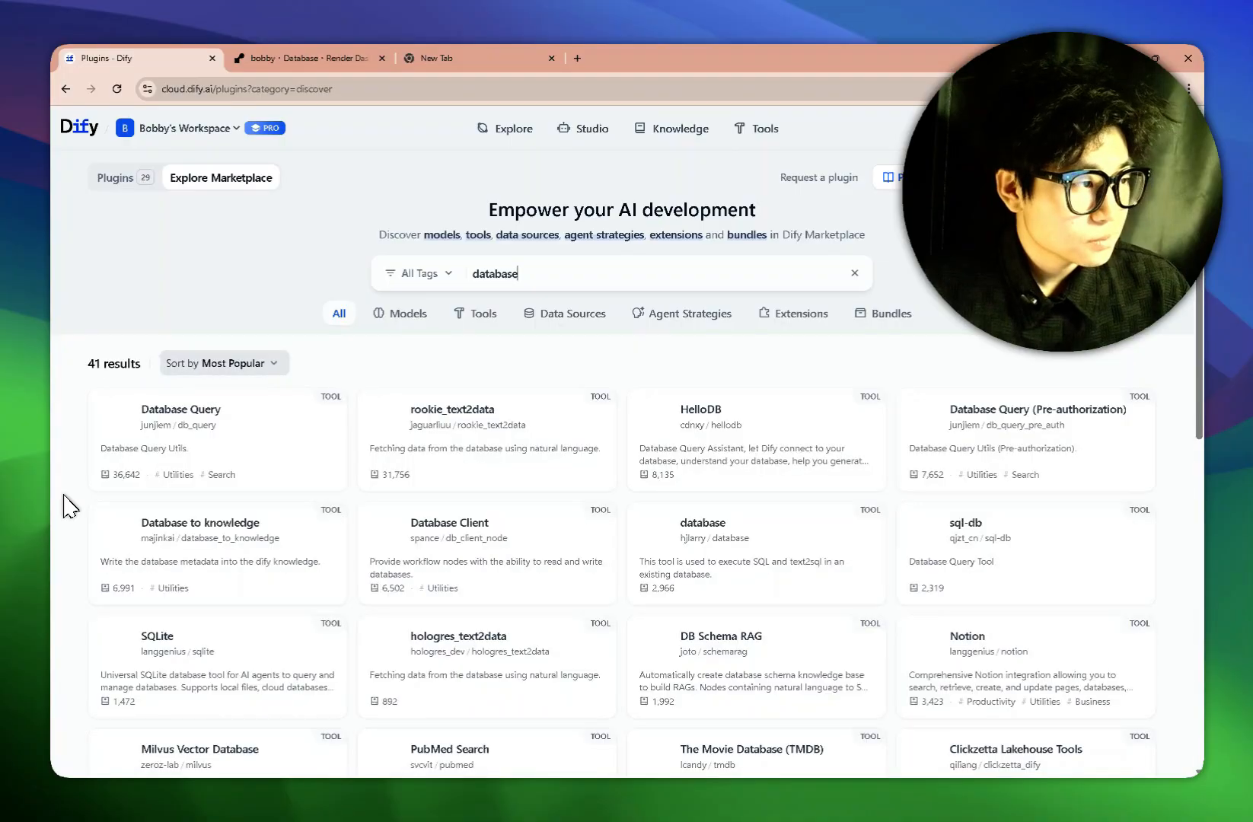
mouse_move(206, 449)
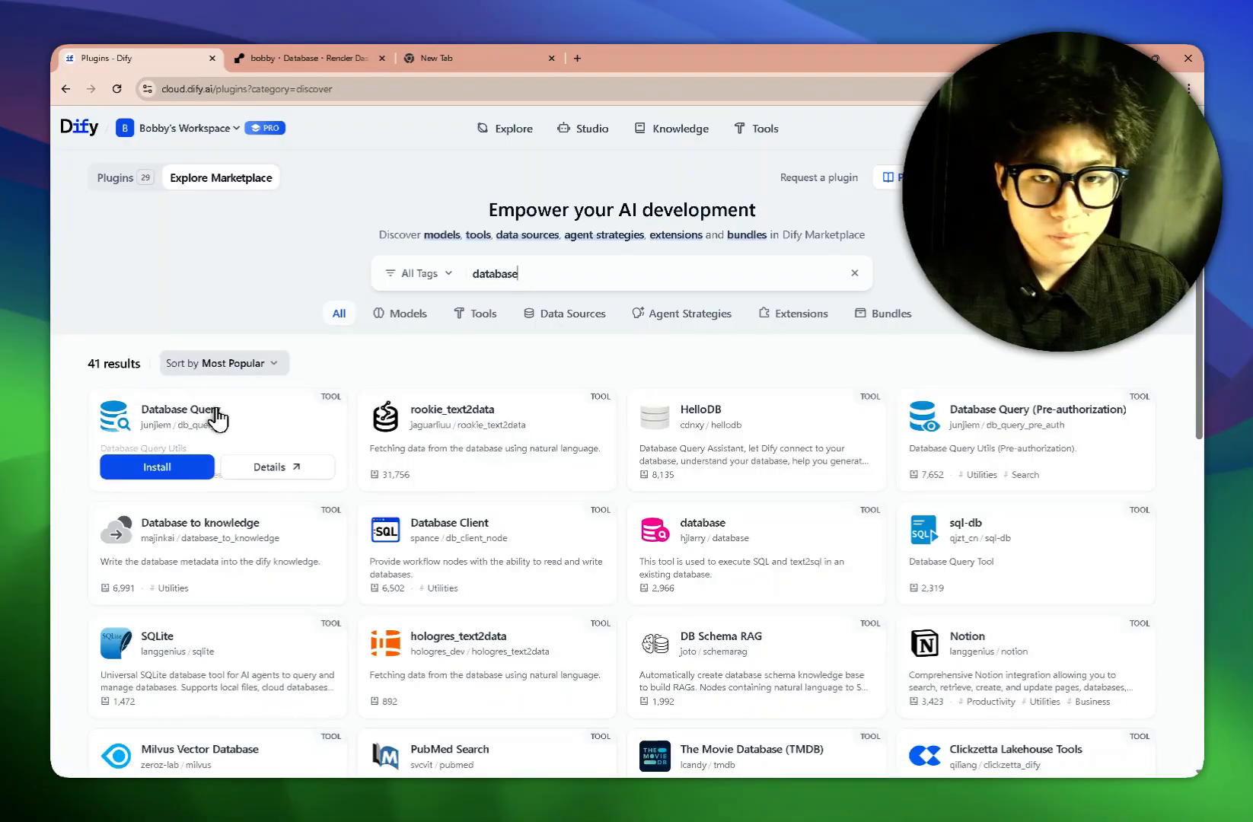
click(183, 468)
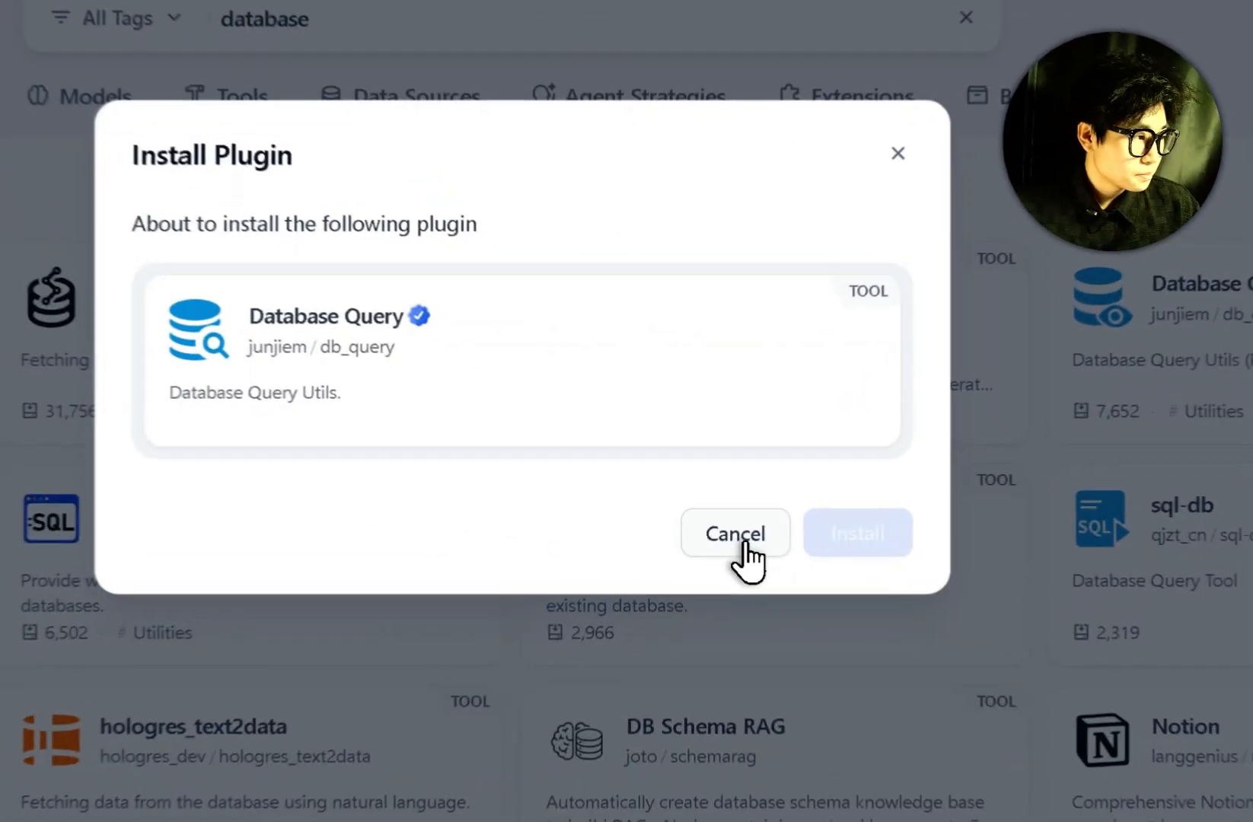
click(745, 543)
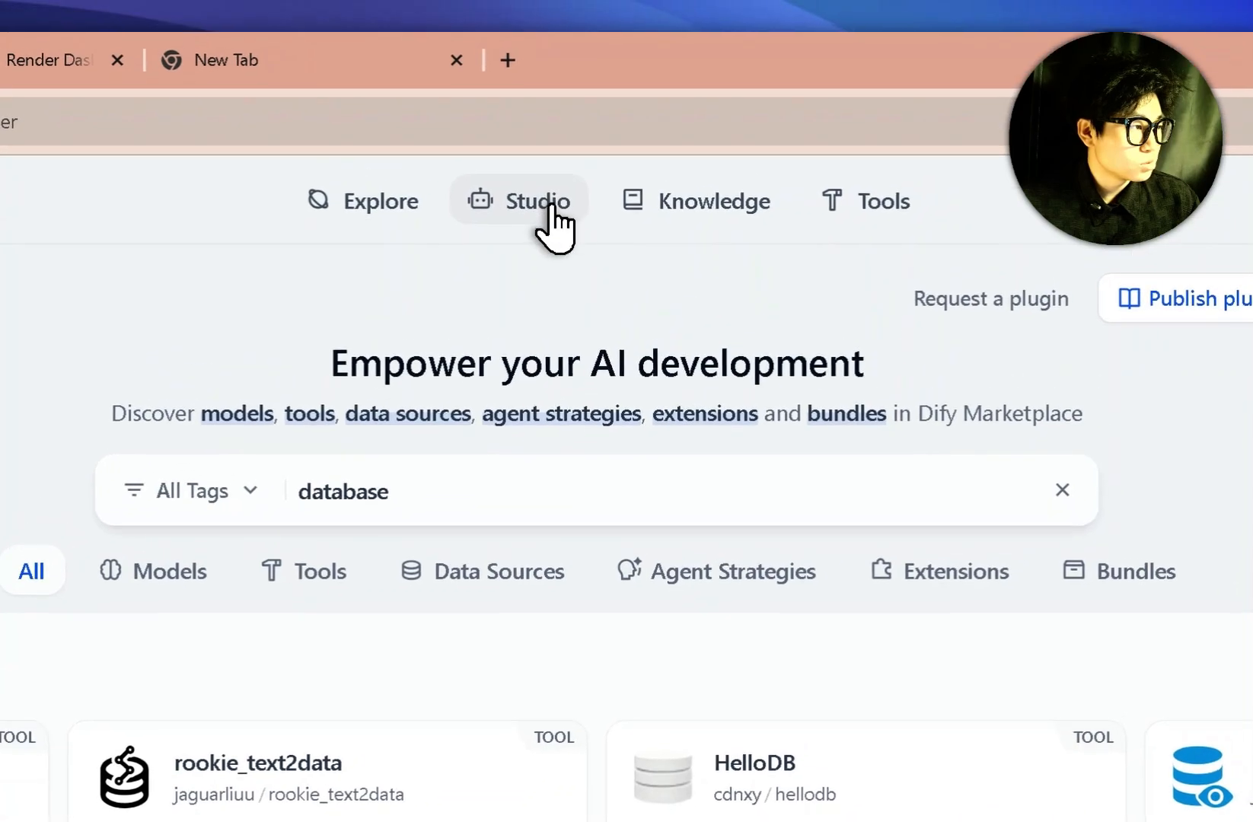
Reopen the tutorial1: SQL workflow and pan to the UNSAFE SQL and ANSWER 6 nodes.
click(590, 158)
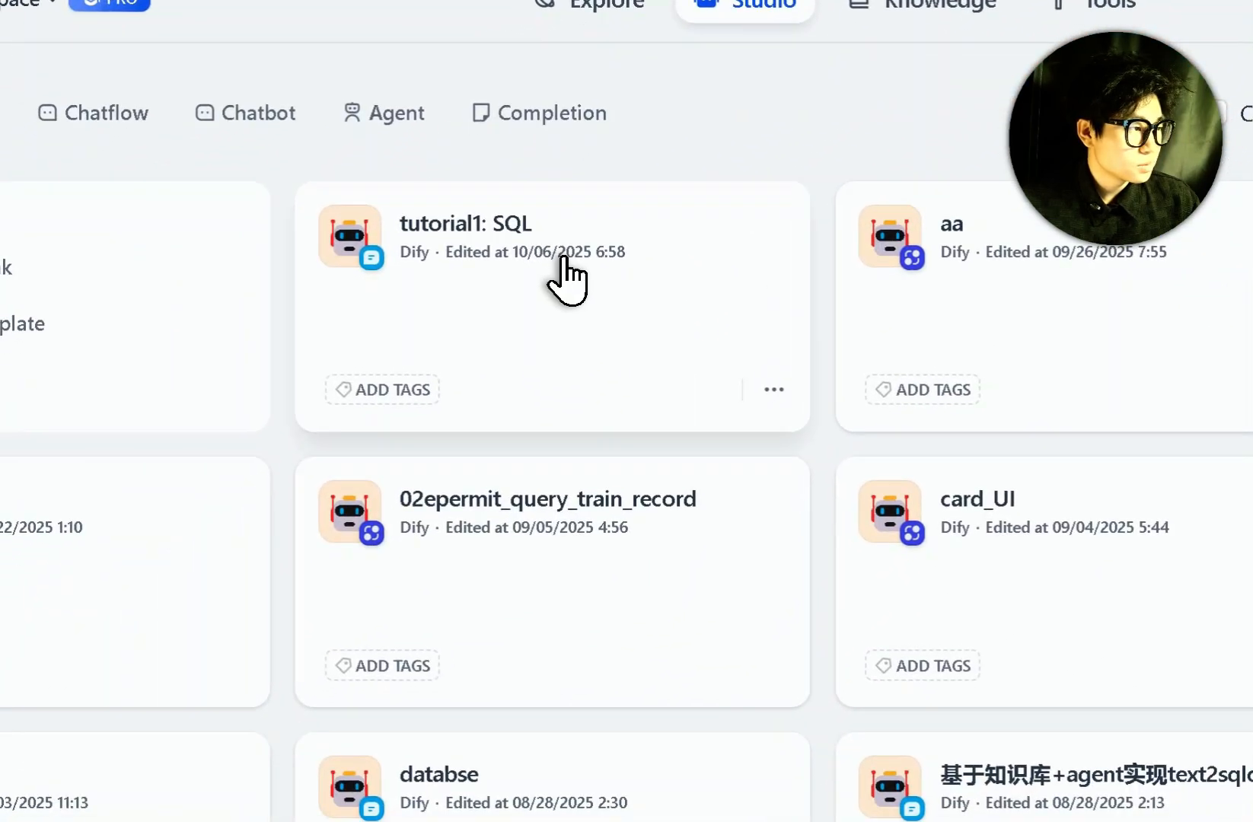
click(563, 259)
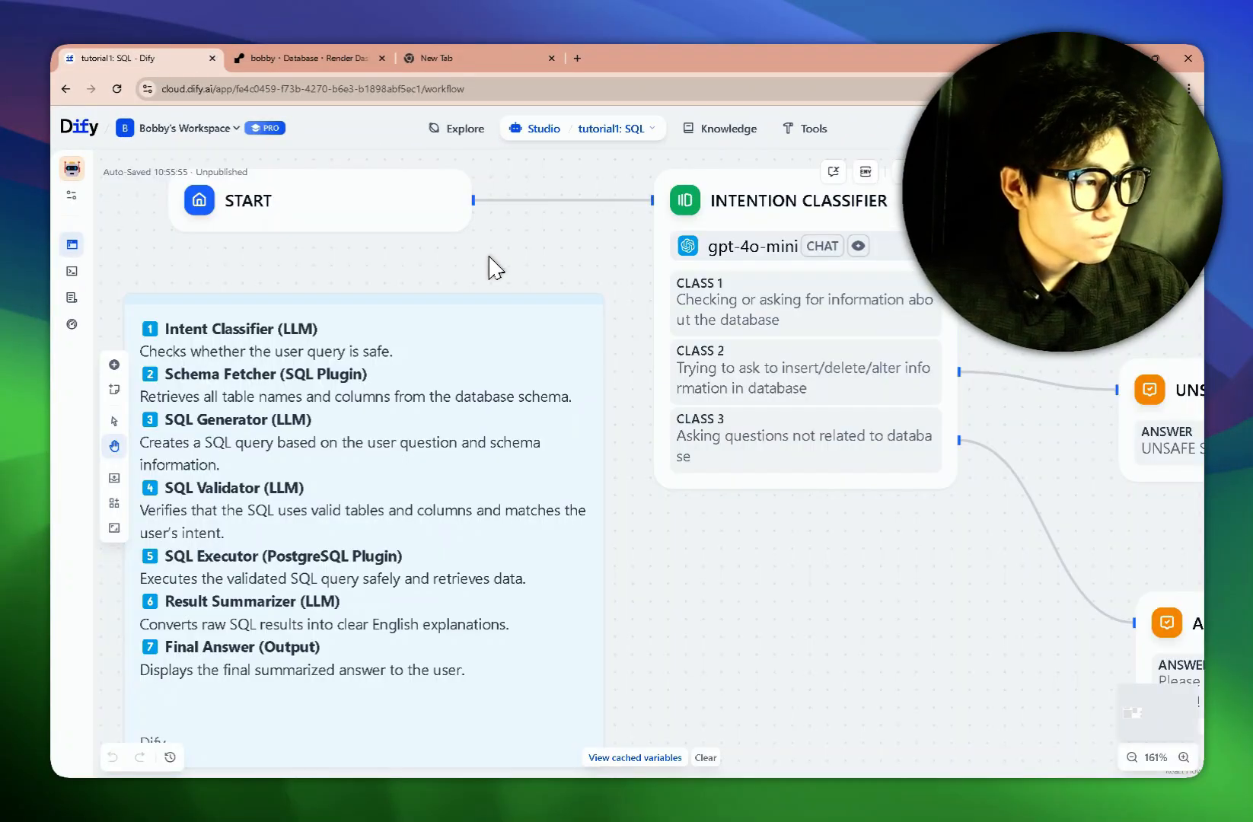
drag(499, 281, 387, 280)
drag(613, 545, 556, 565)
drag(843, 341, 804, 377)
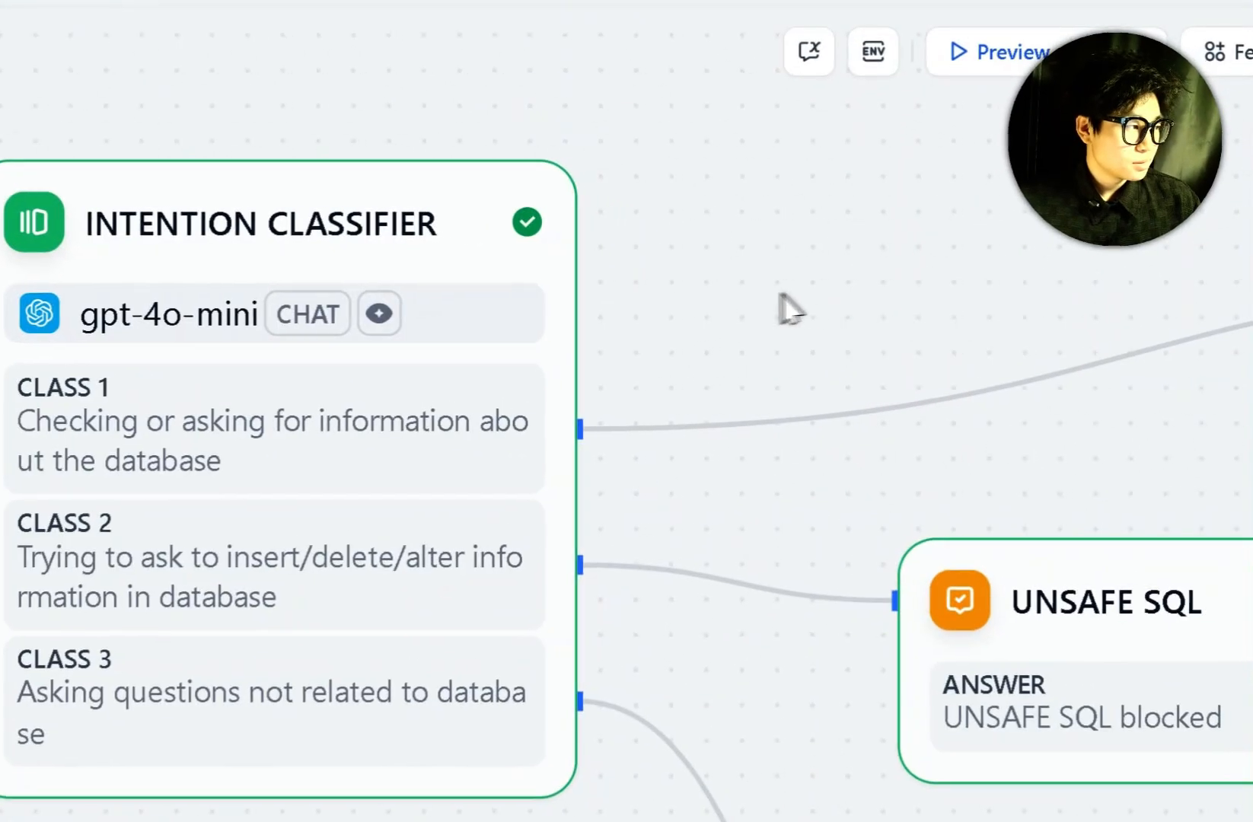
drag(818, 295, 733, 275)
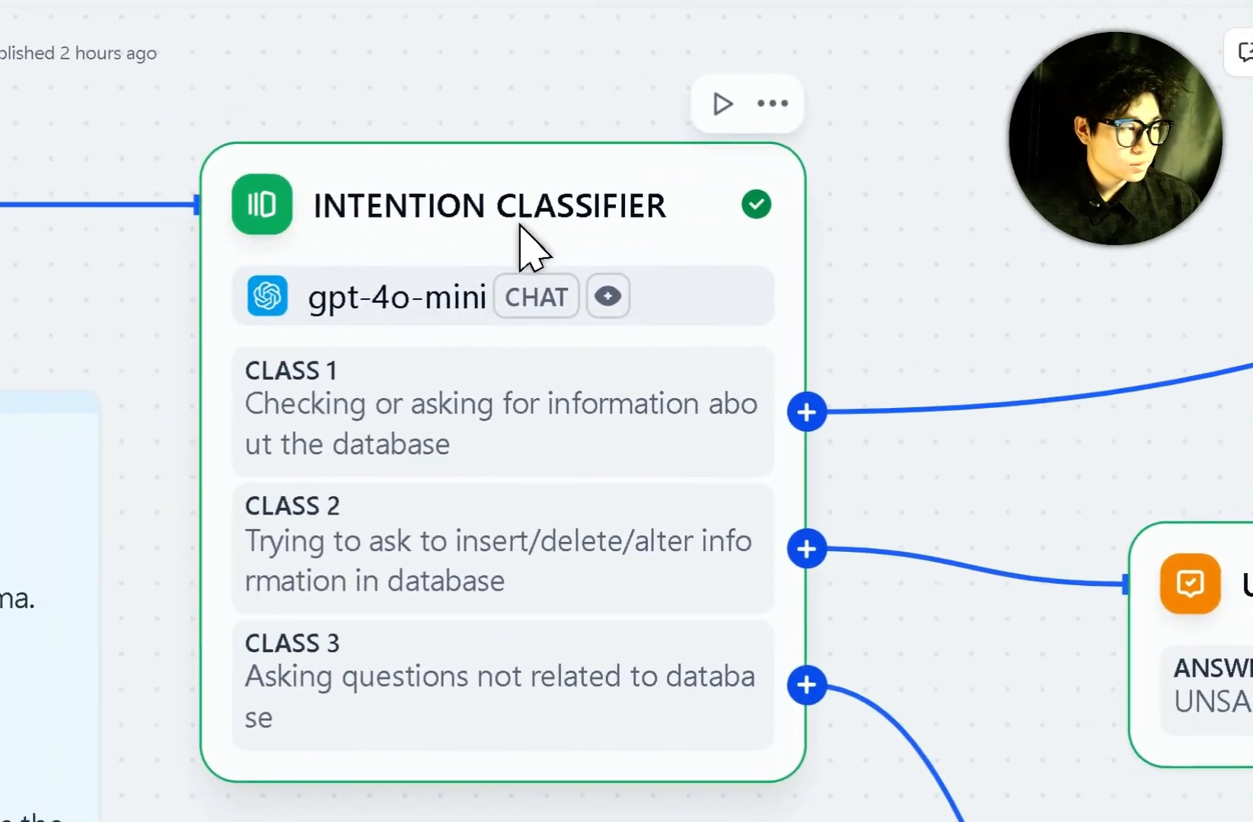
Review the Intention Classifier's CLASS 1 and CLASS 2 insert/delete/alter descriptions, then close it.
click(346, 187)
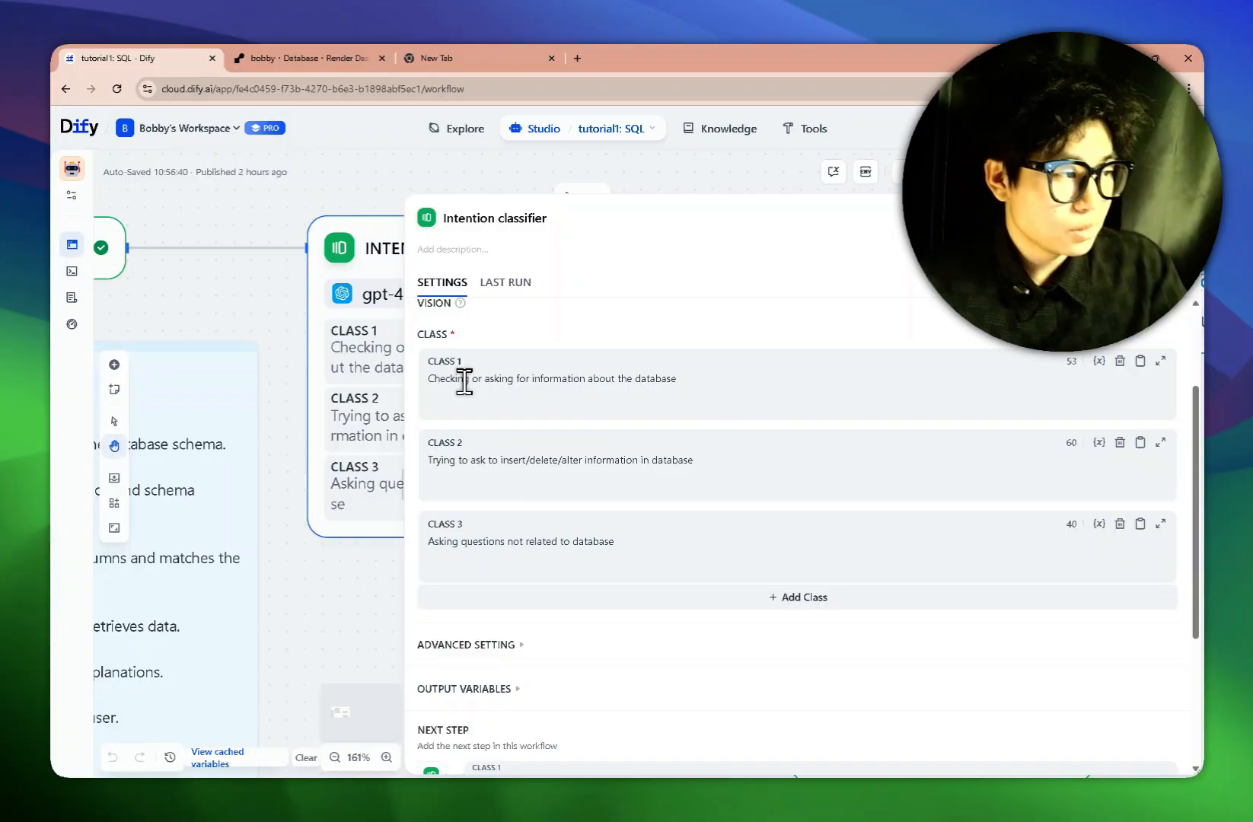
scroll(465, 382, down, 2)
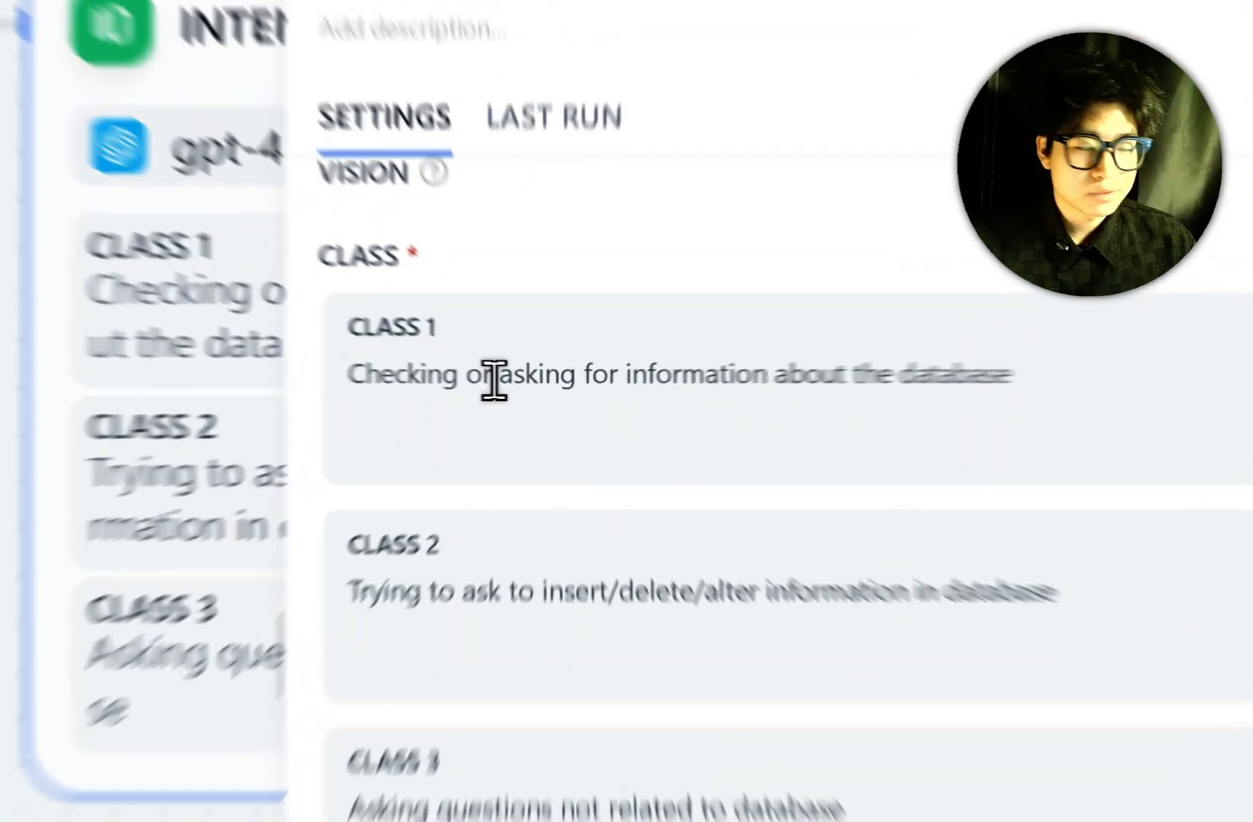
drag(493, 379, 830, 378)
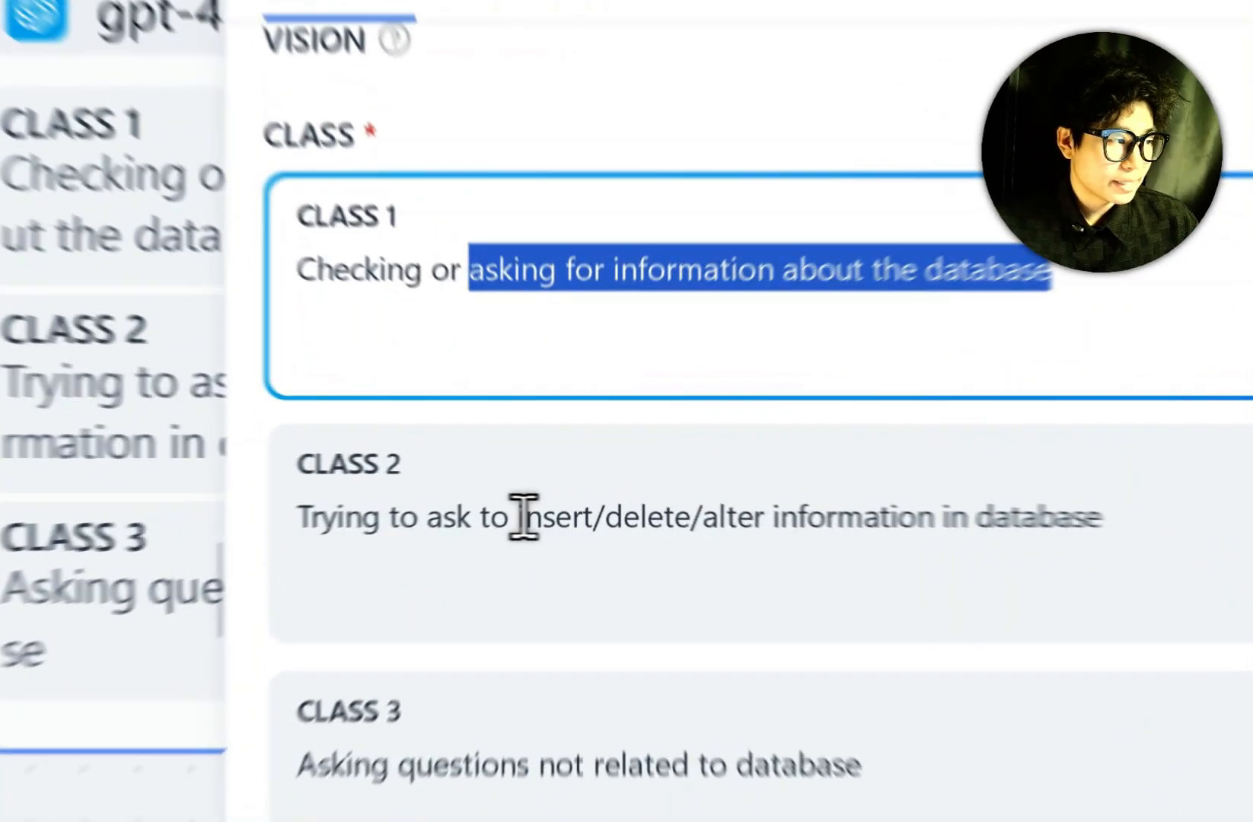
drag(513, 521, 1177, 526)
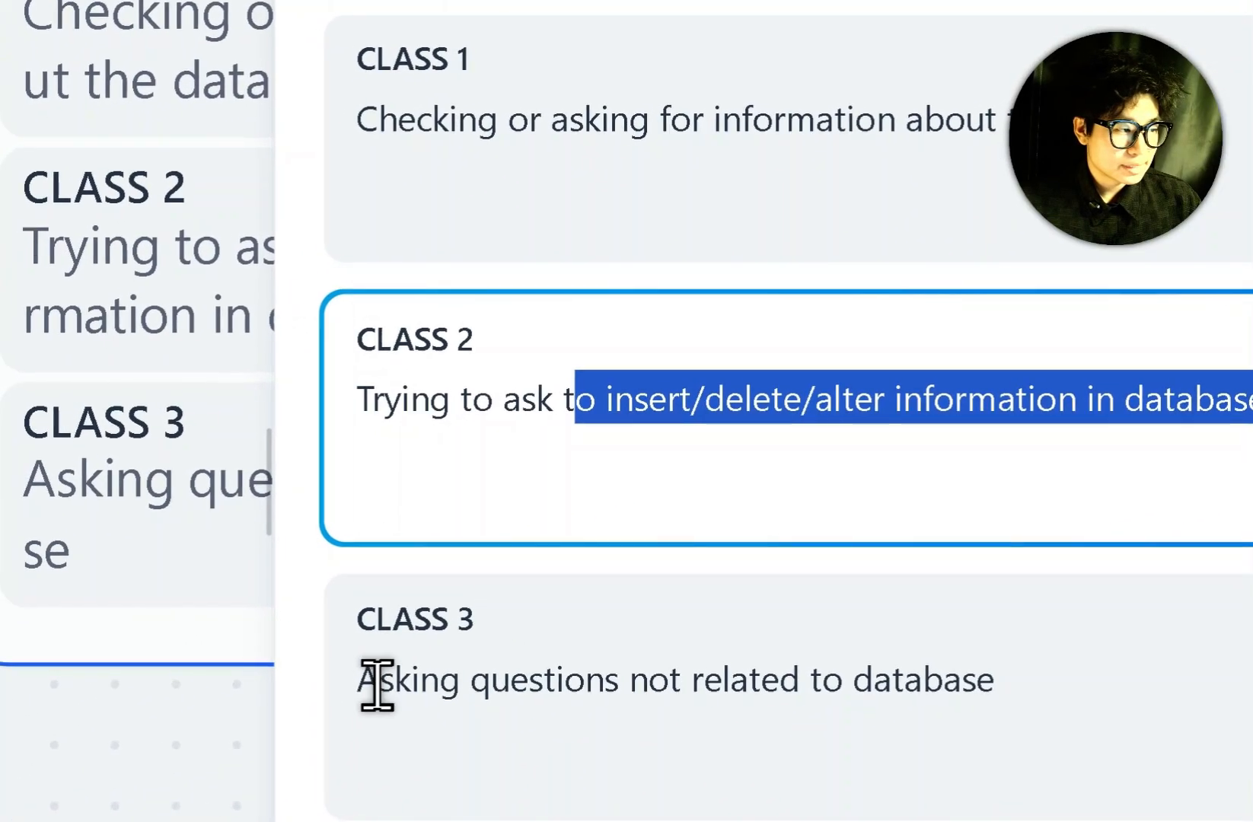
click(40, 765)
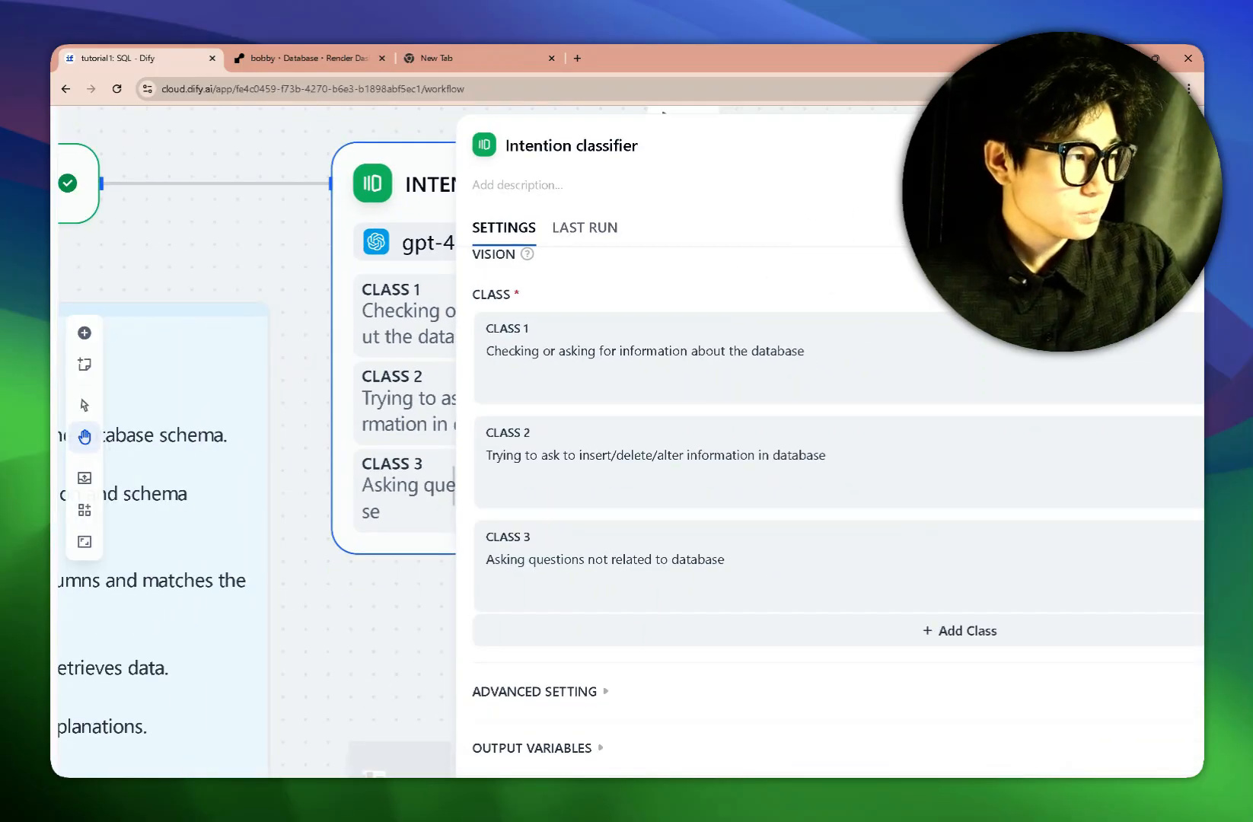
scroll(627, 441, right, 3)
click(1180, 145)
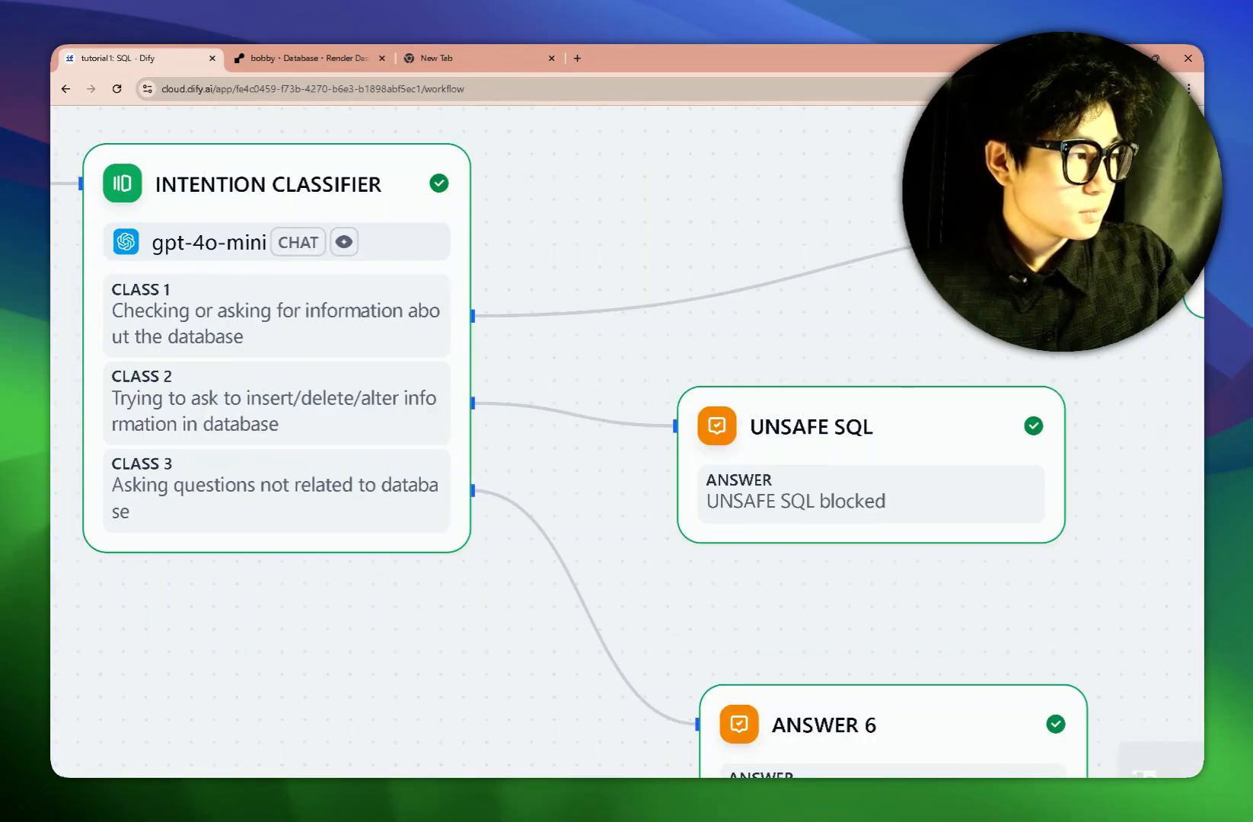
Open ANSWER 6 and highlight its reply about only answering database-related questions.
scroll(910, 314, down, 1)
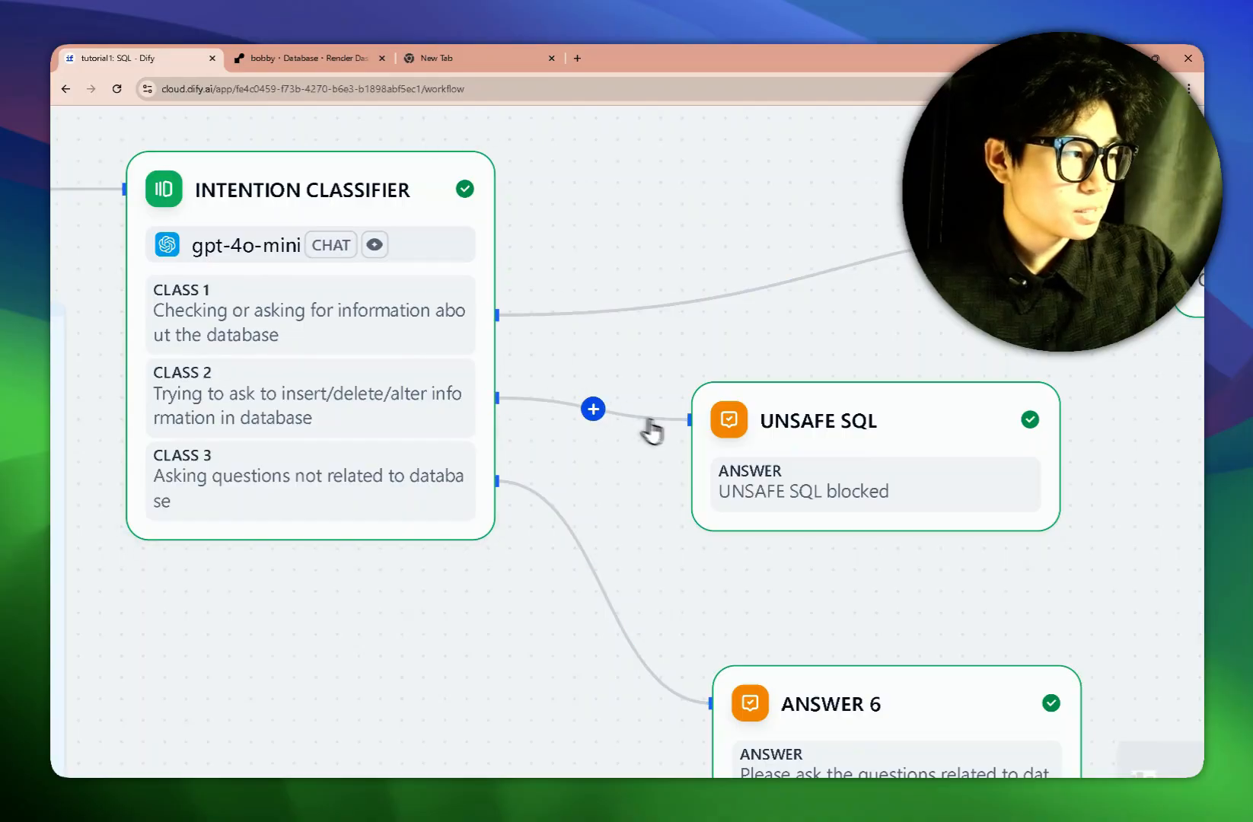
scroll(629, 373, down, 2)
scroll(600, 313, right, 3)
scroll(599, 313, down, 2)
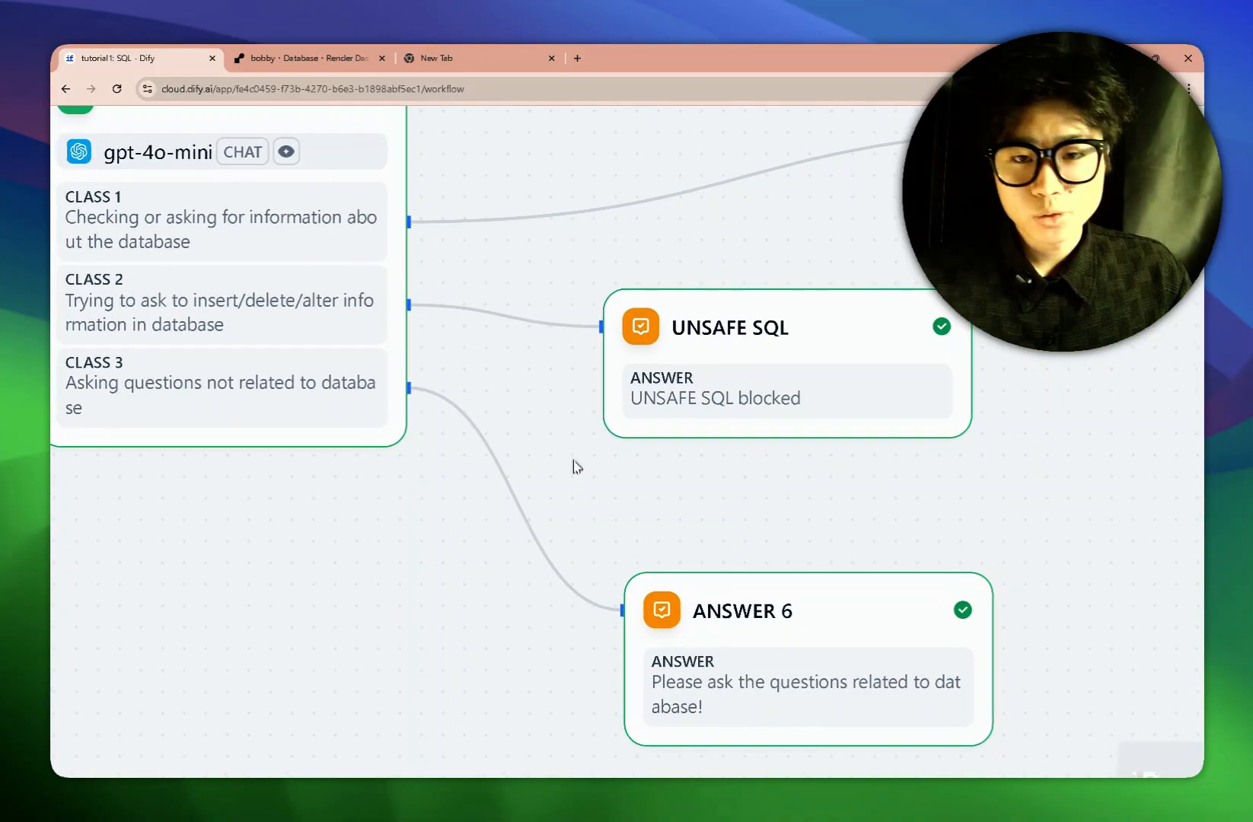
scroll(573, 463, down, 1)
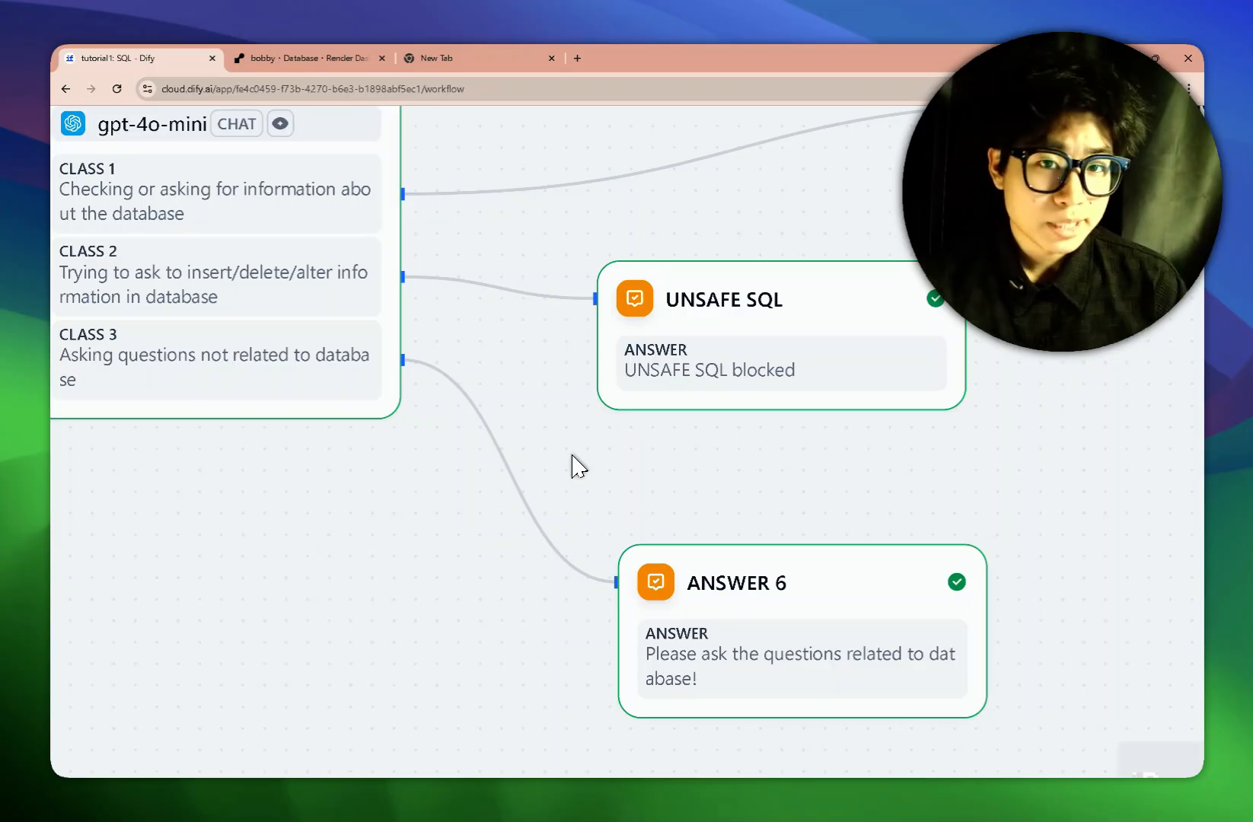
click(751, 625)
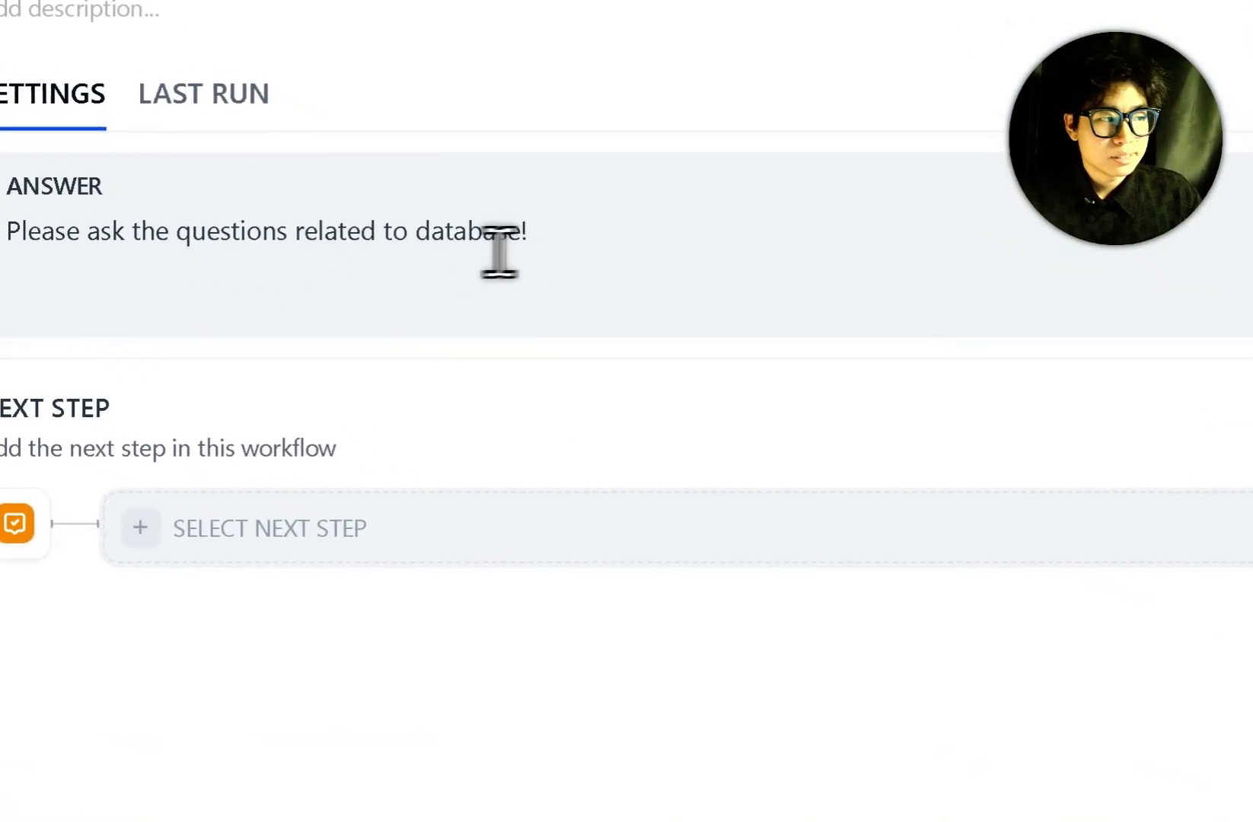
drag(716, 305, 89, 285)
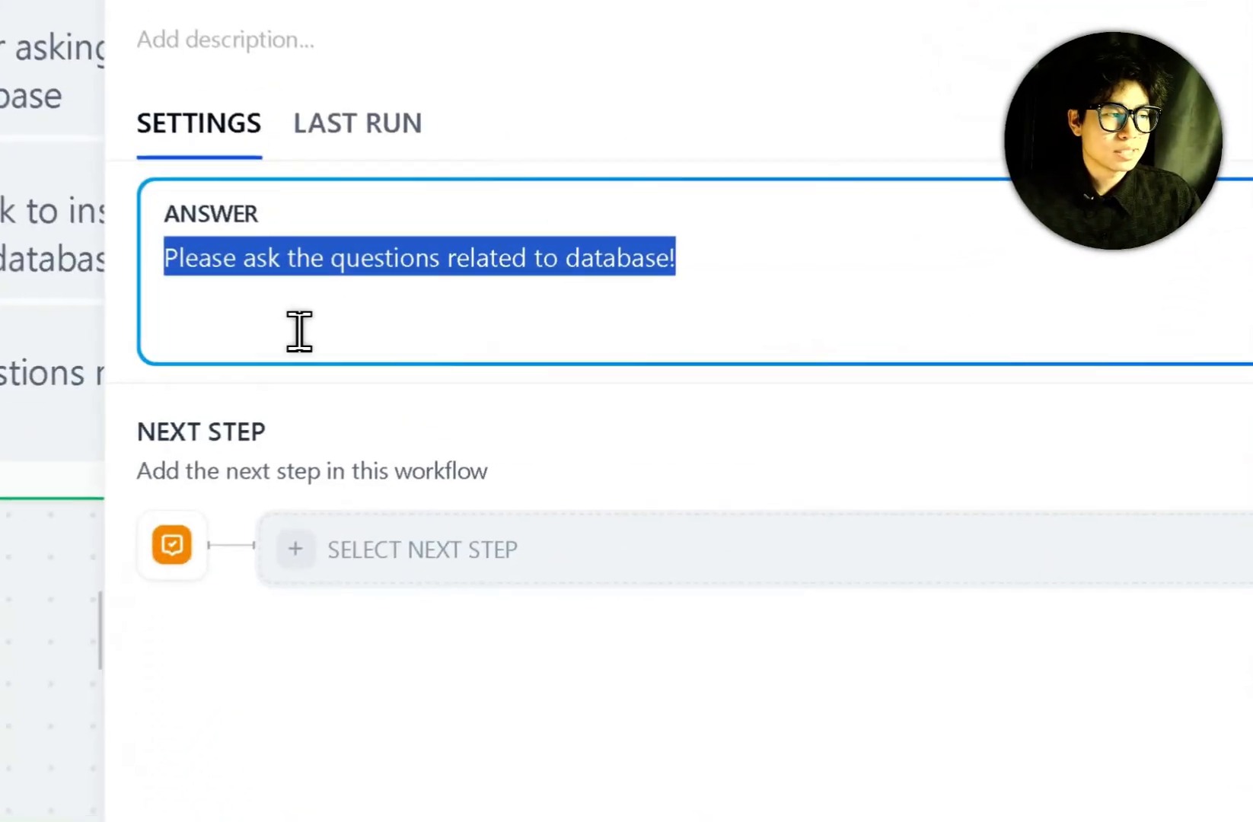
click(306, 297)
drag(310, 297, 621, 320)
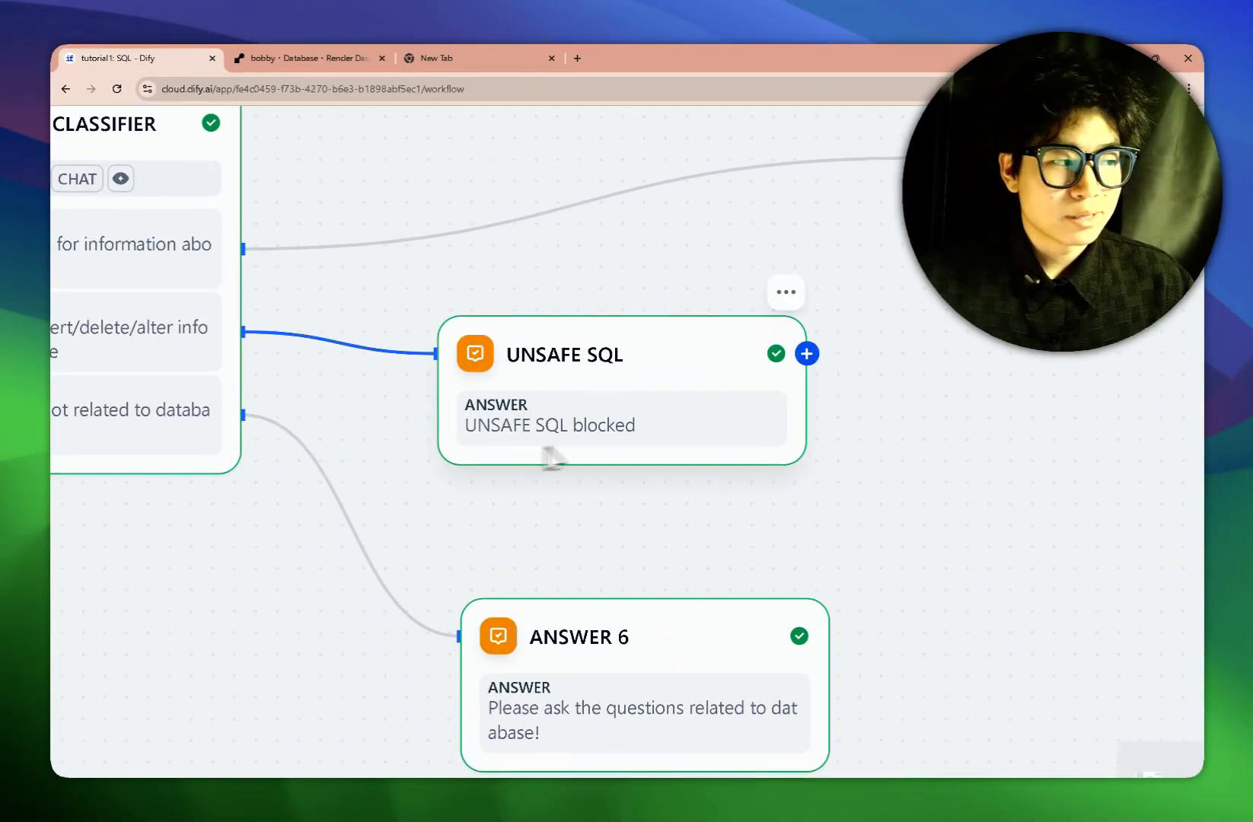
Open the Schema Fetcher node's settings and highlight its title.
scroll(951, 428, right, 6)
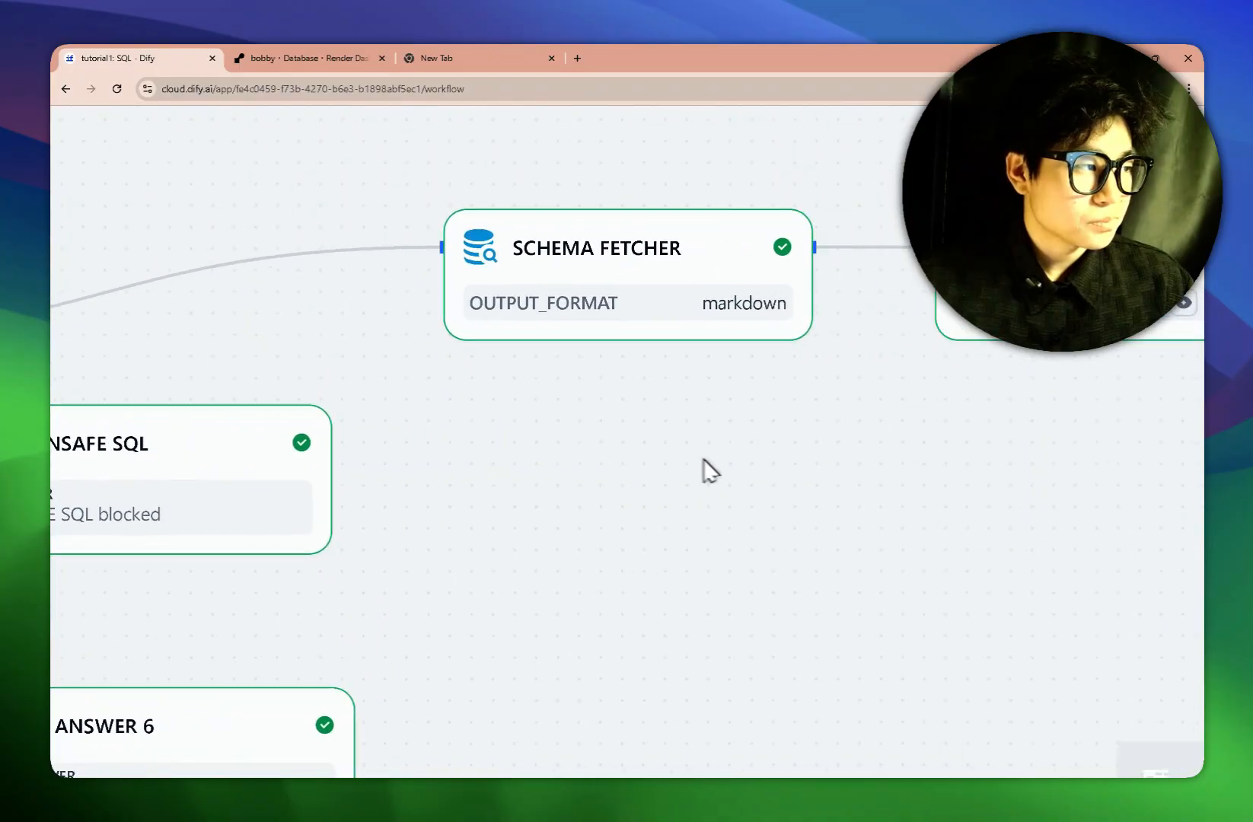
scroll(775, 453, left, 3)
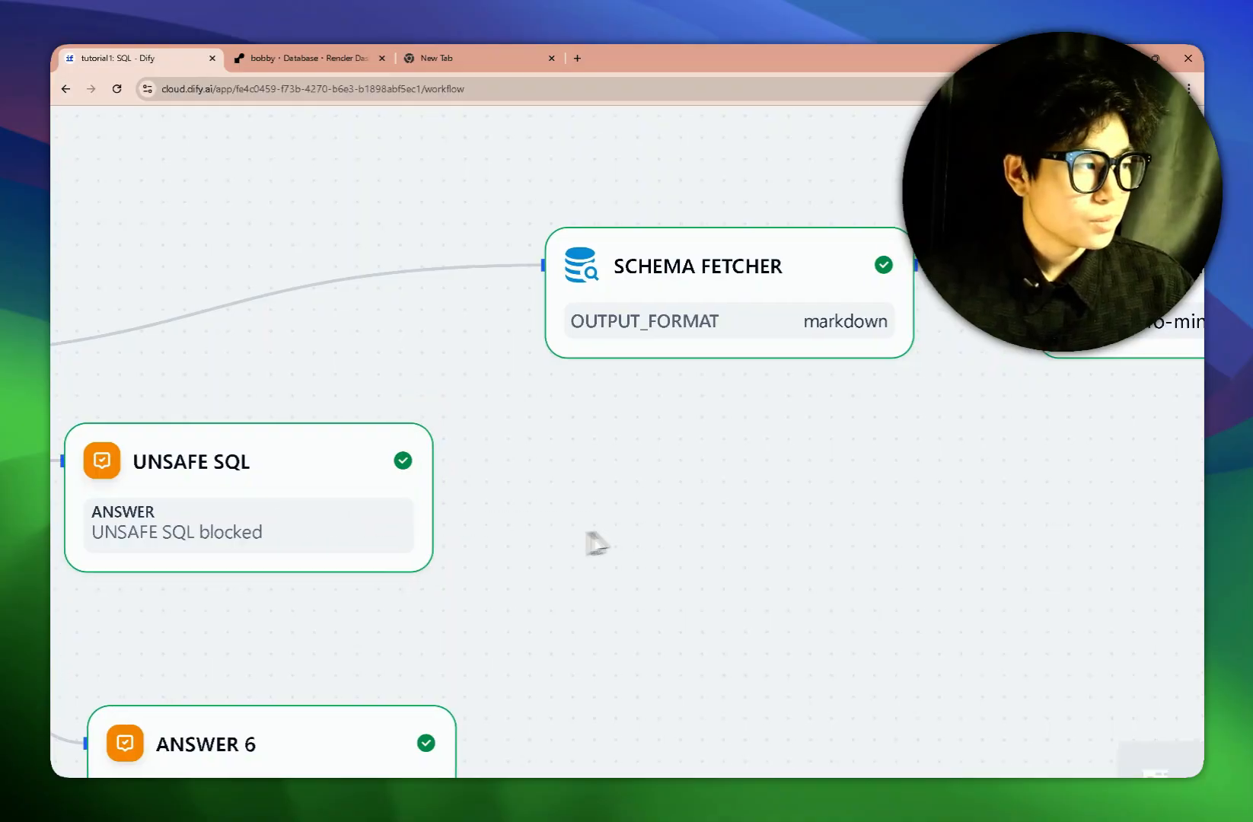
scroll(588, 540, right, 3)
scroll(562, 523, left, 5)
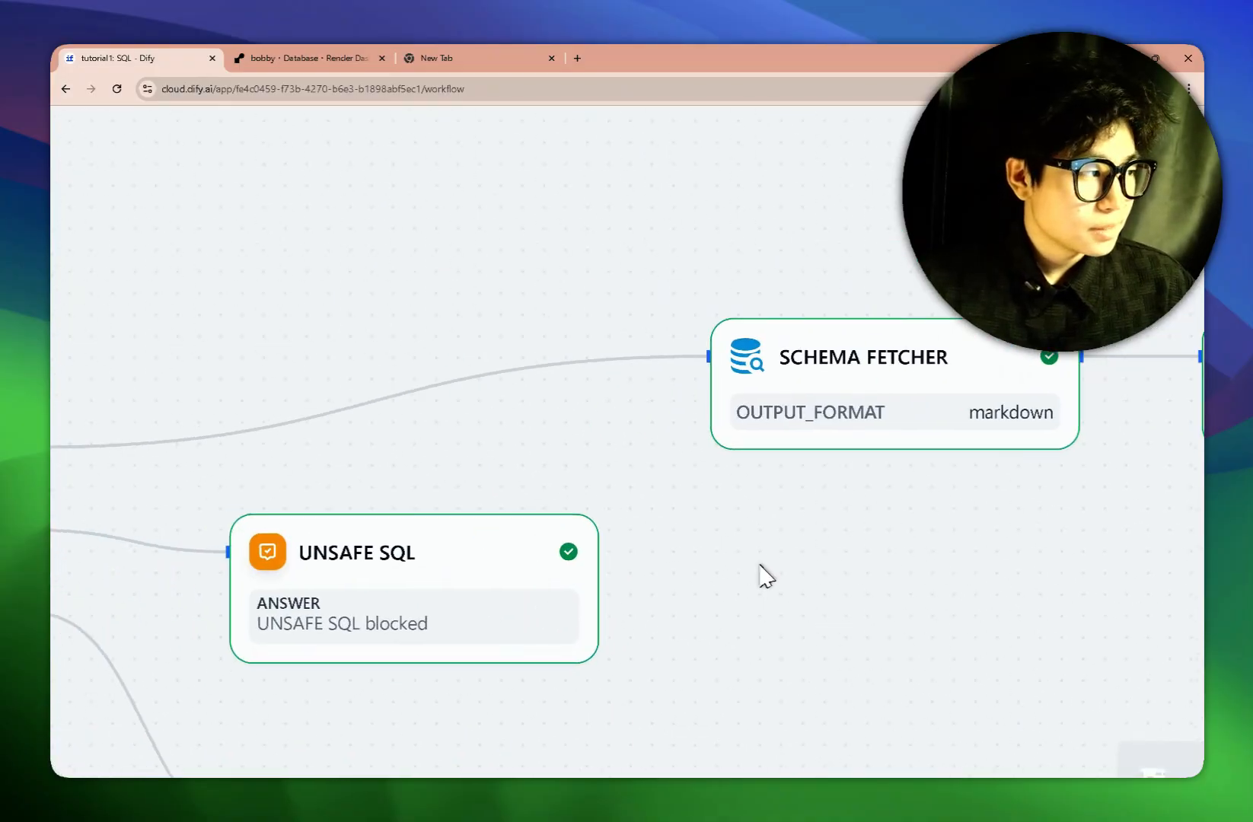
scroll(739, 480, left, 5)
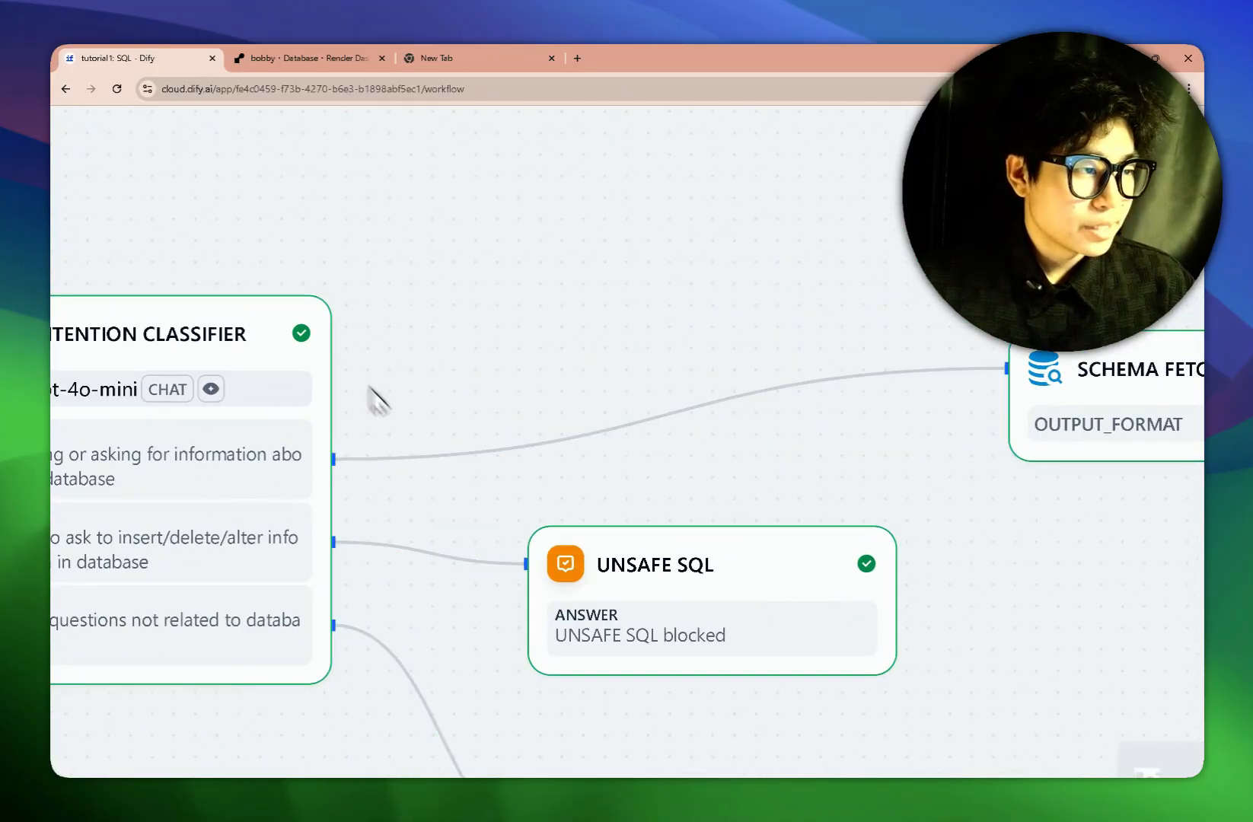
scroll(579, 339, left, 3)
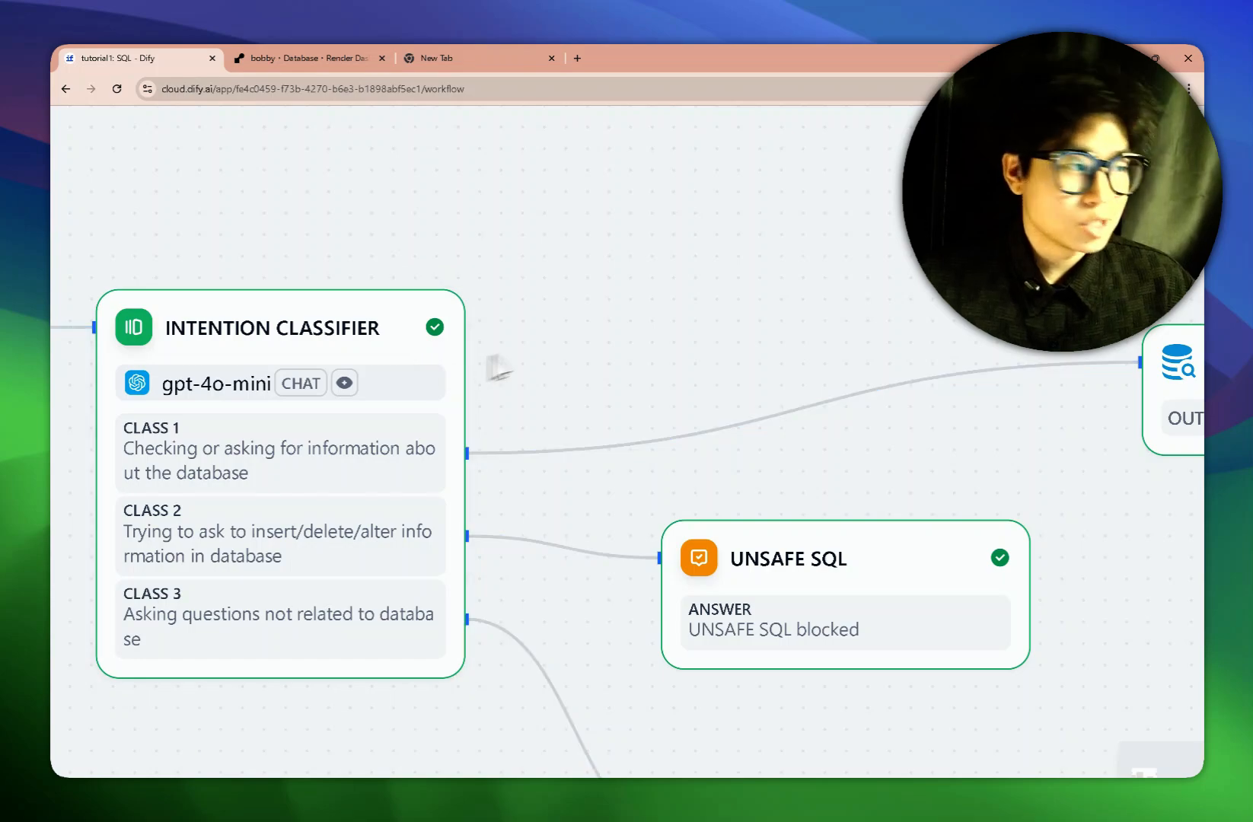
scroll(673, 335, right, 2)
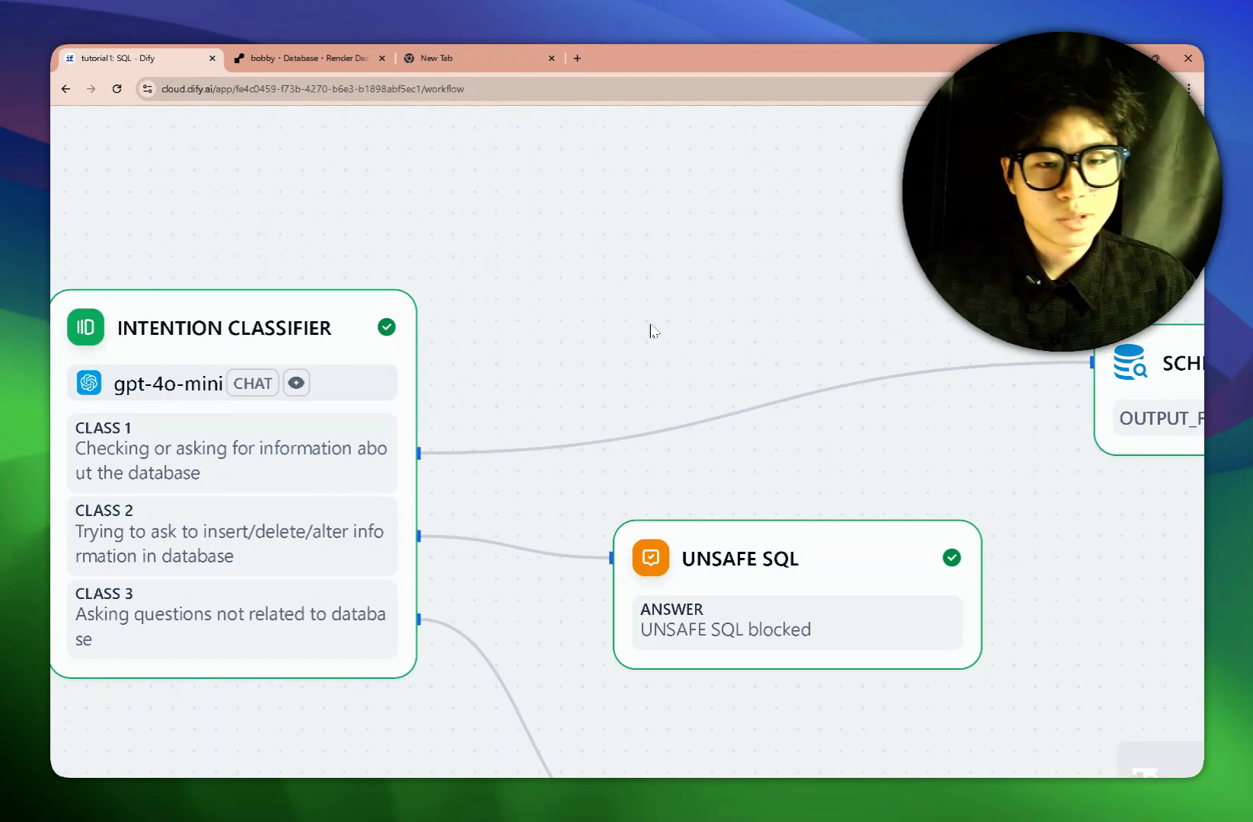
scroll(651, 330, right, 10)
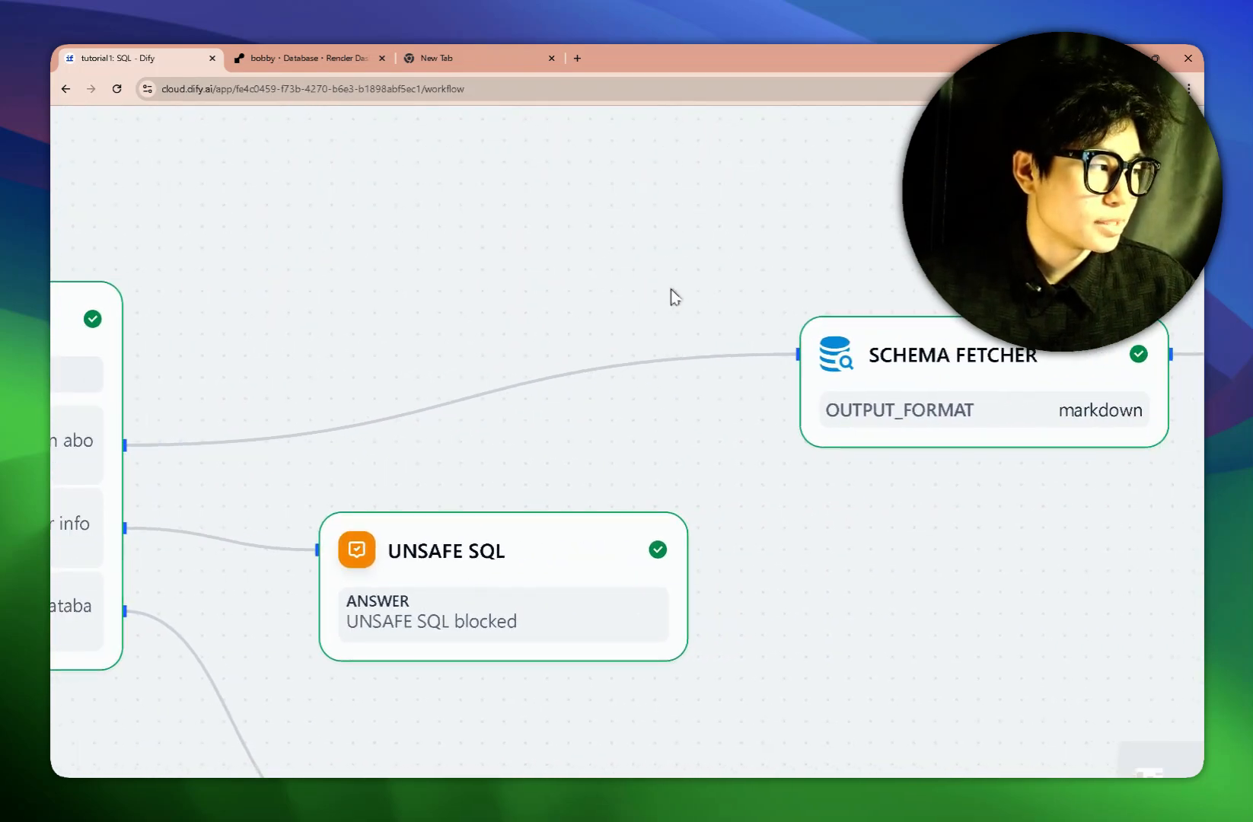
scroll(794, 328, right, 3)
scroll(800, 511, right, 3)
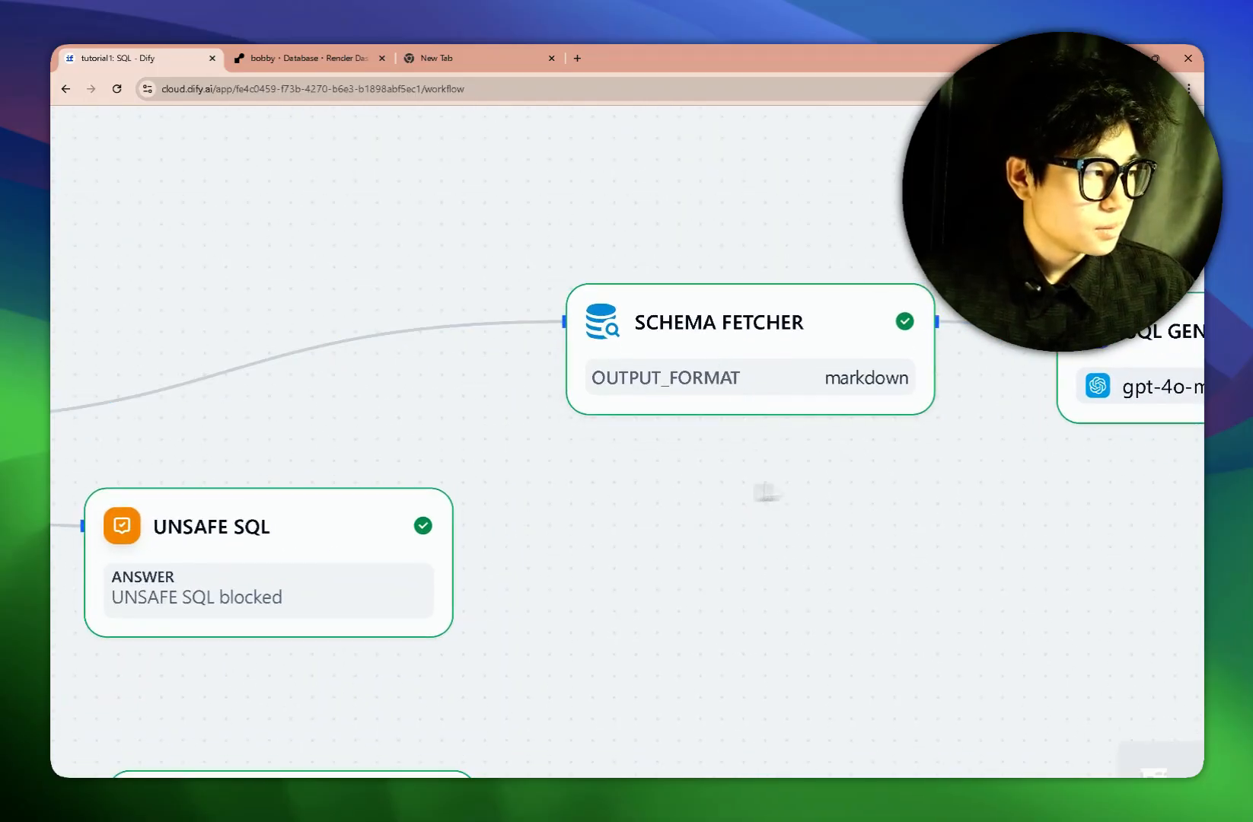
scroll(764, 492, right, 4)
click(659, 349)
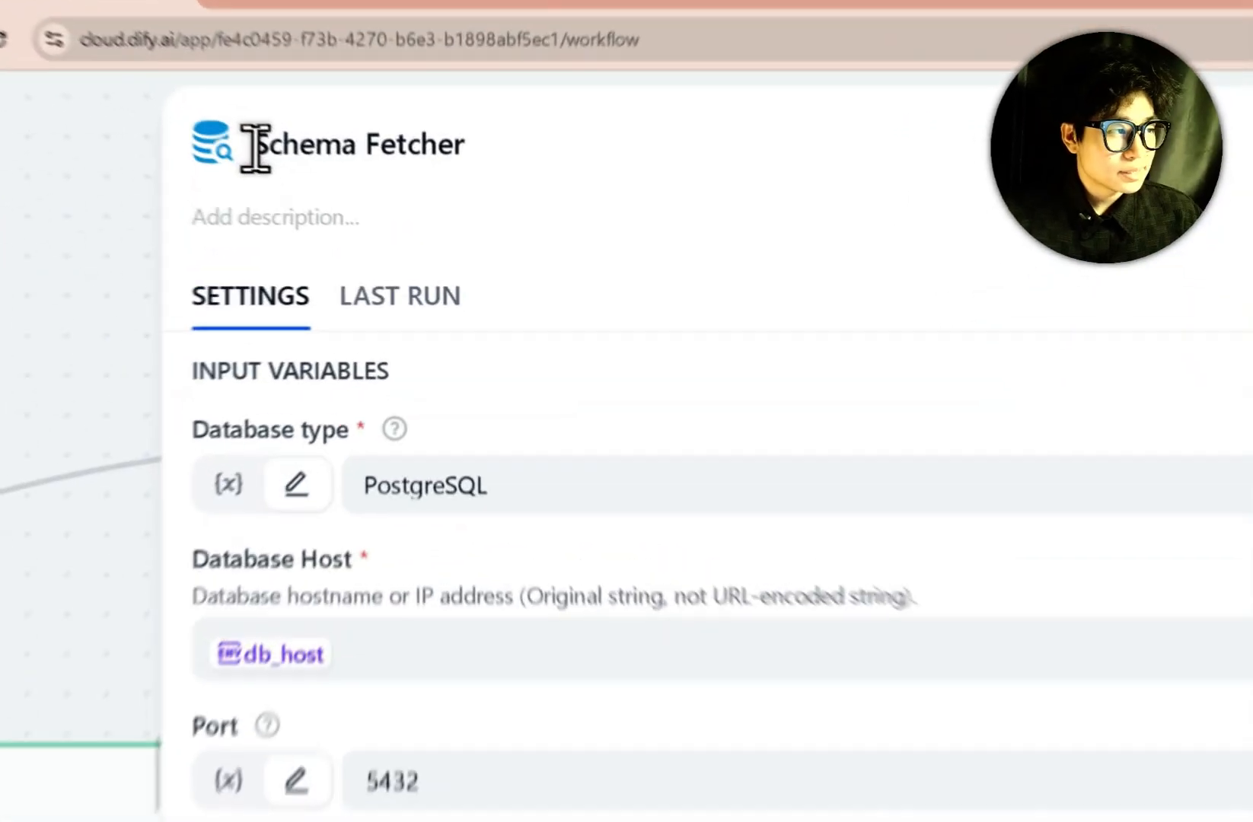
drag(255, 146, 373, 152)
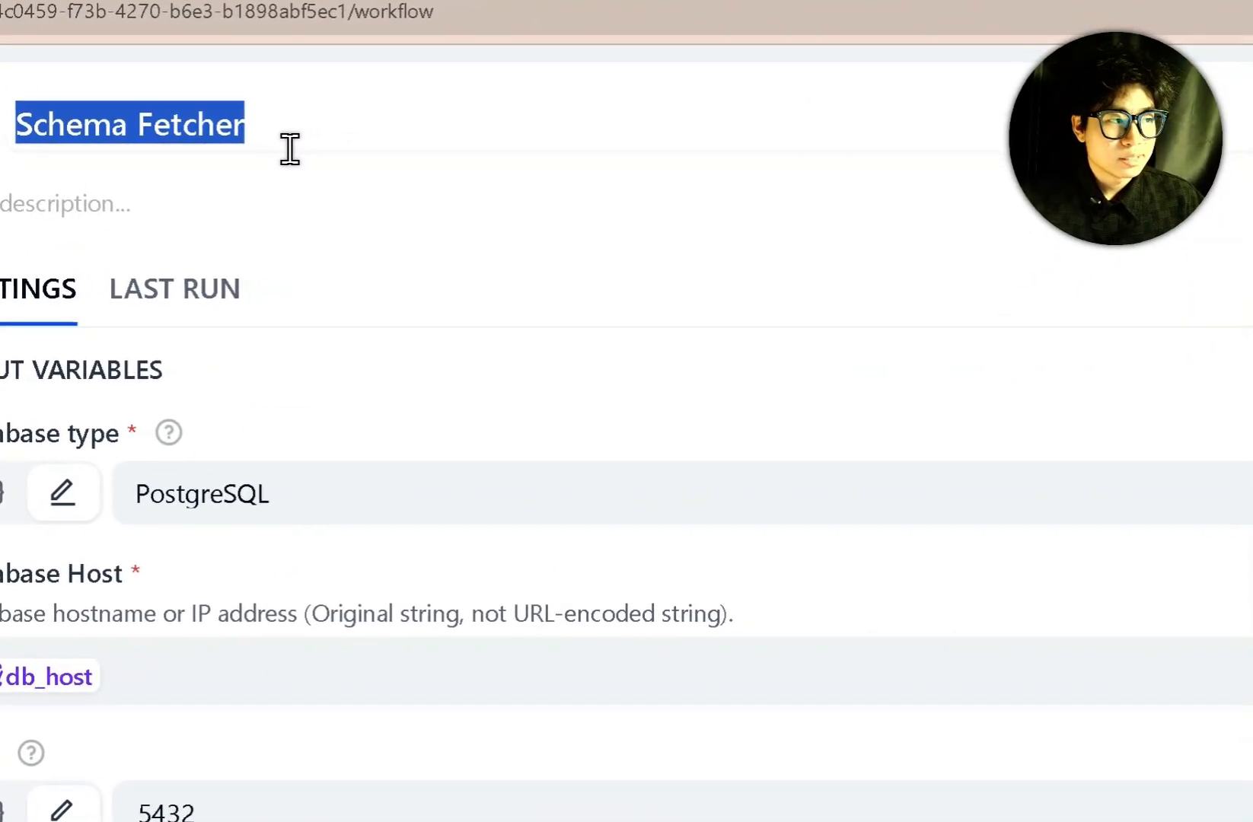
click(466, 379)
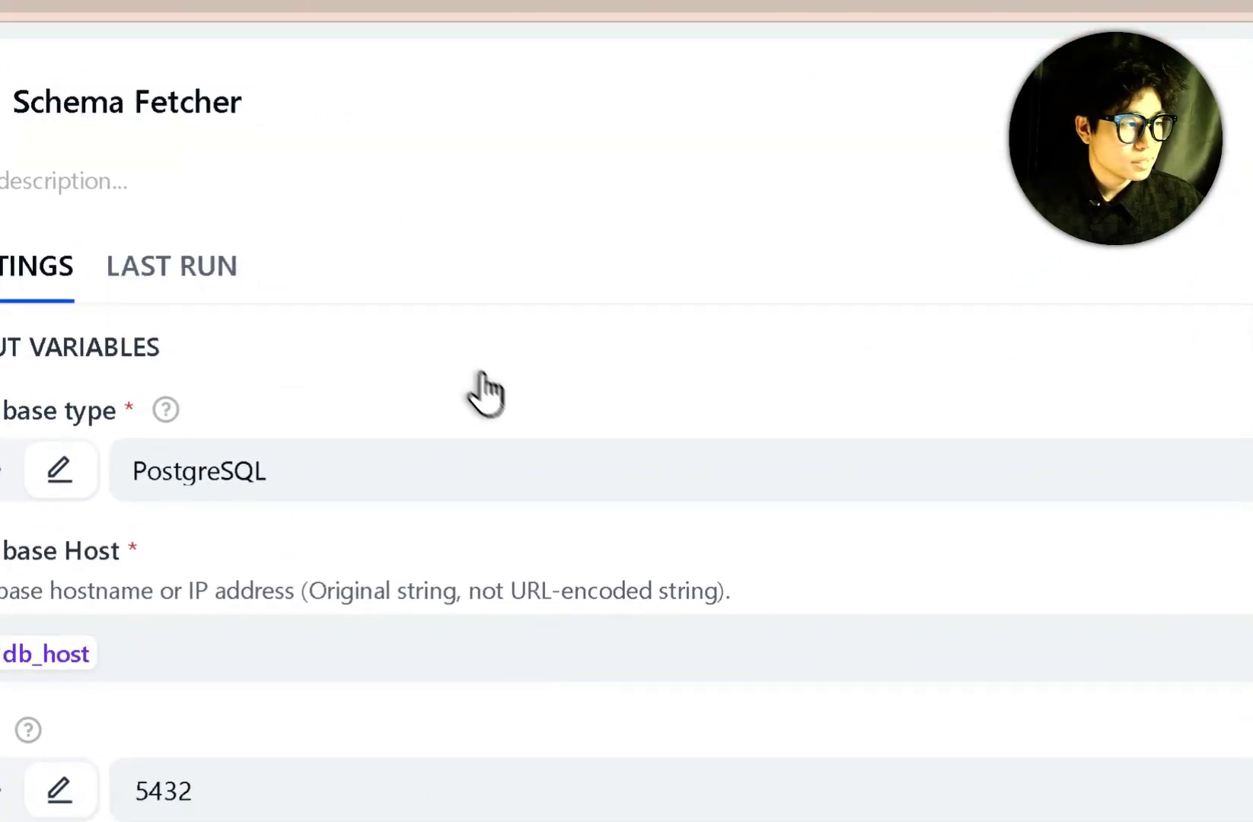
Review the Schema Fetcher's Query SQL reading table_name from information_schema.columns, then close it.
scroll(491, 473, down, 1)
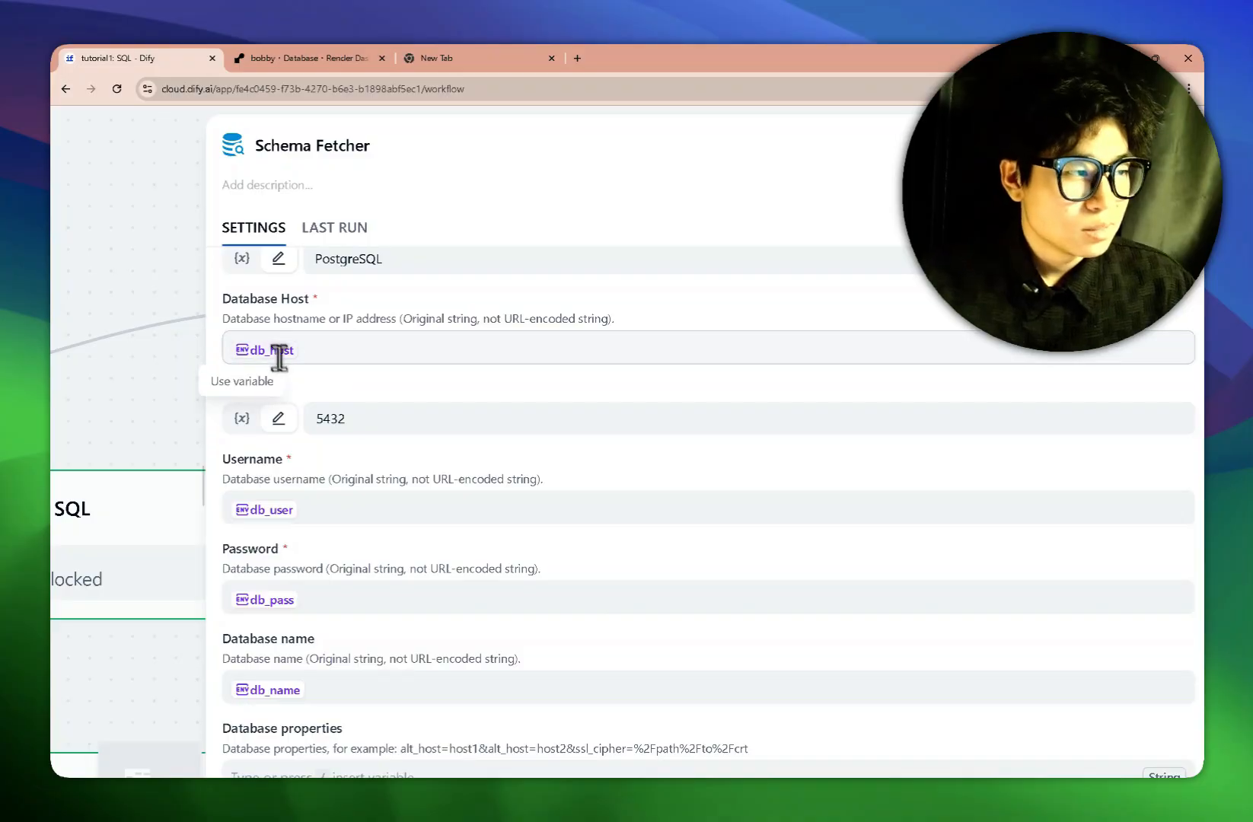
scroll(278, 356, down, 2)
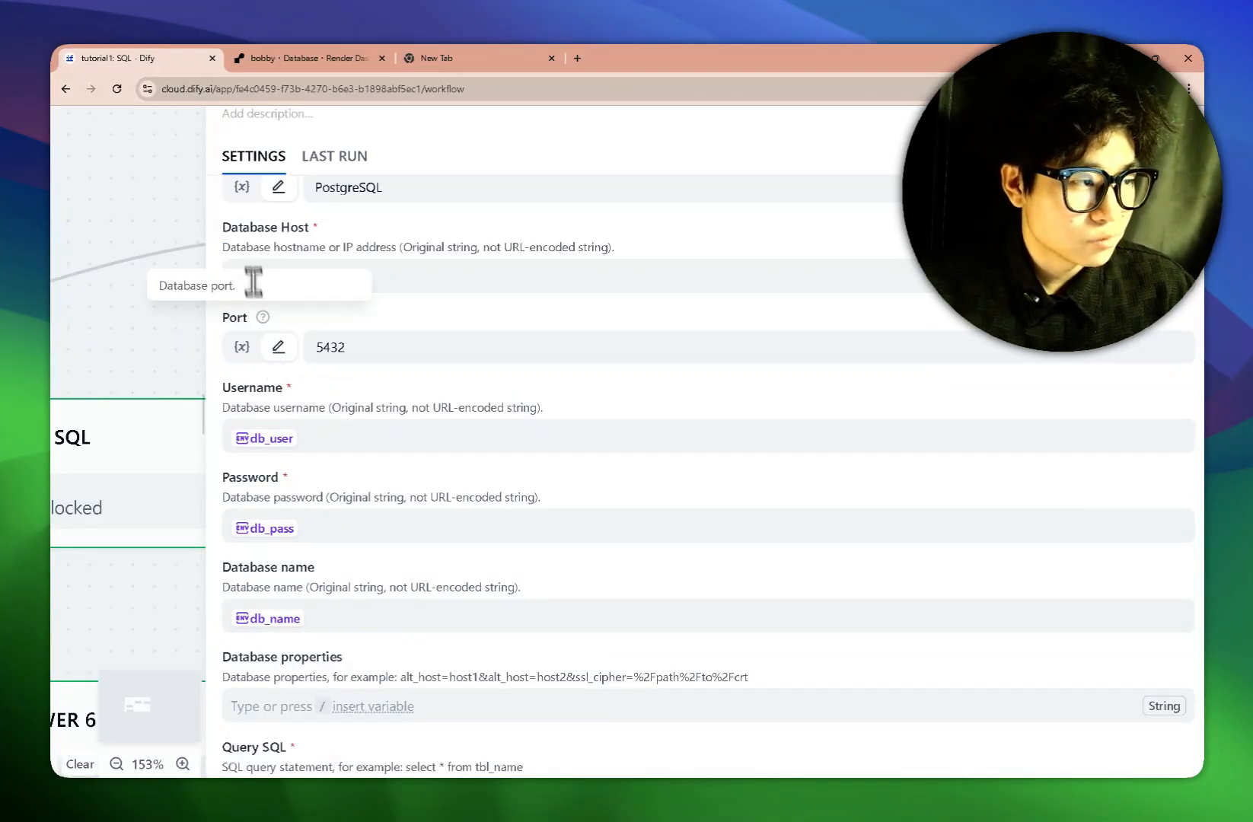
scroll(373, 381, down, 1)
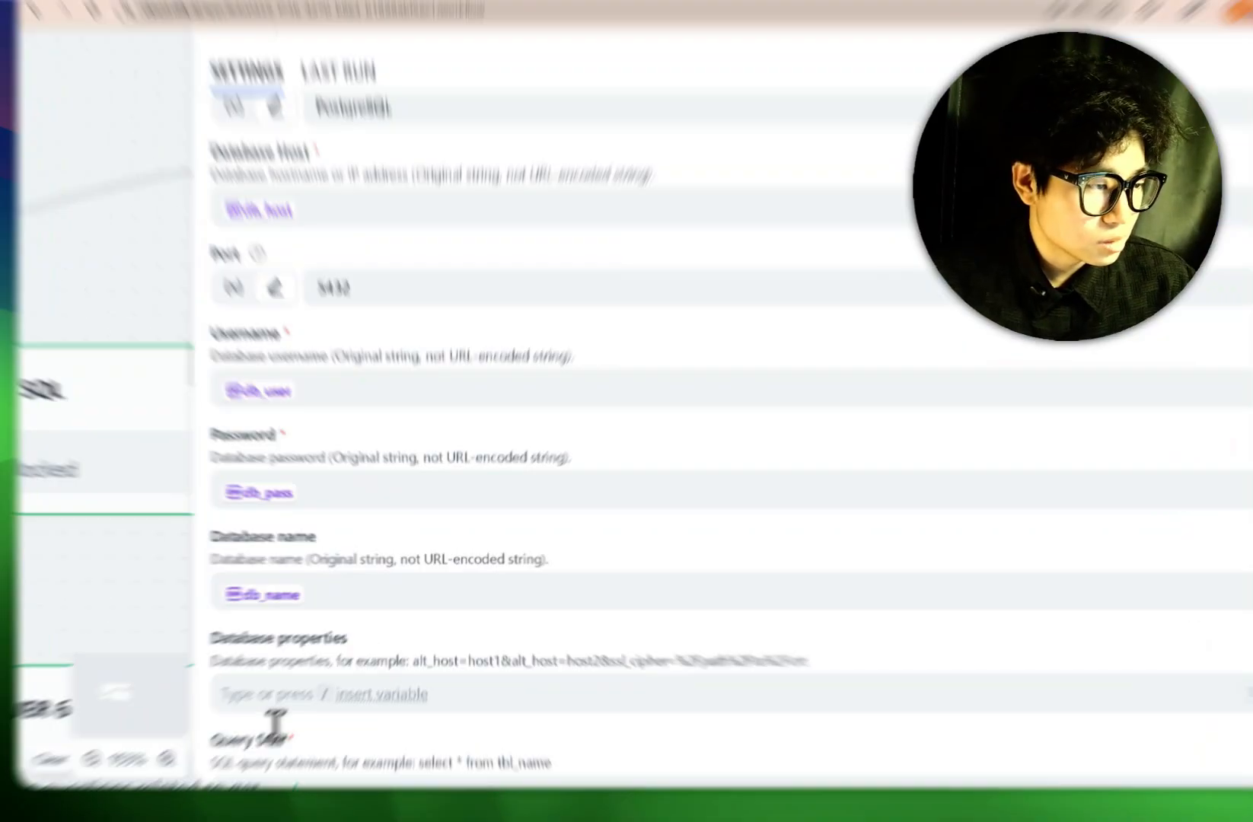
drag(294, 740, 211, 736)
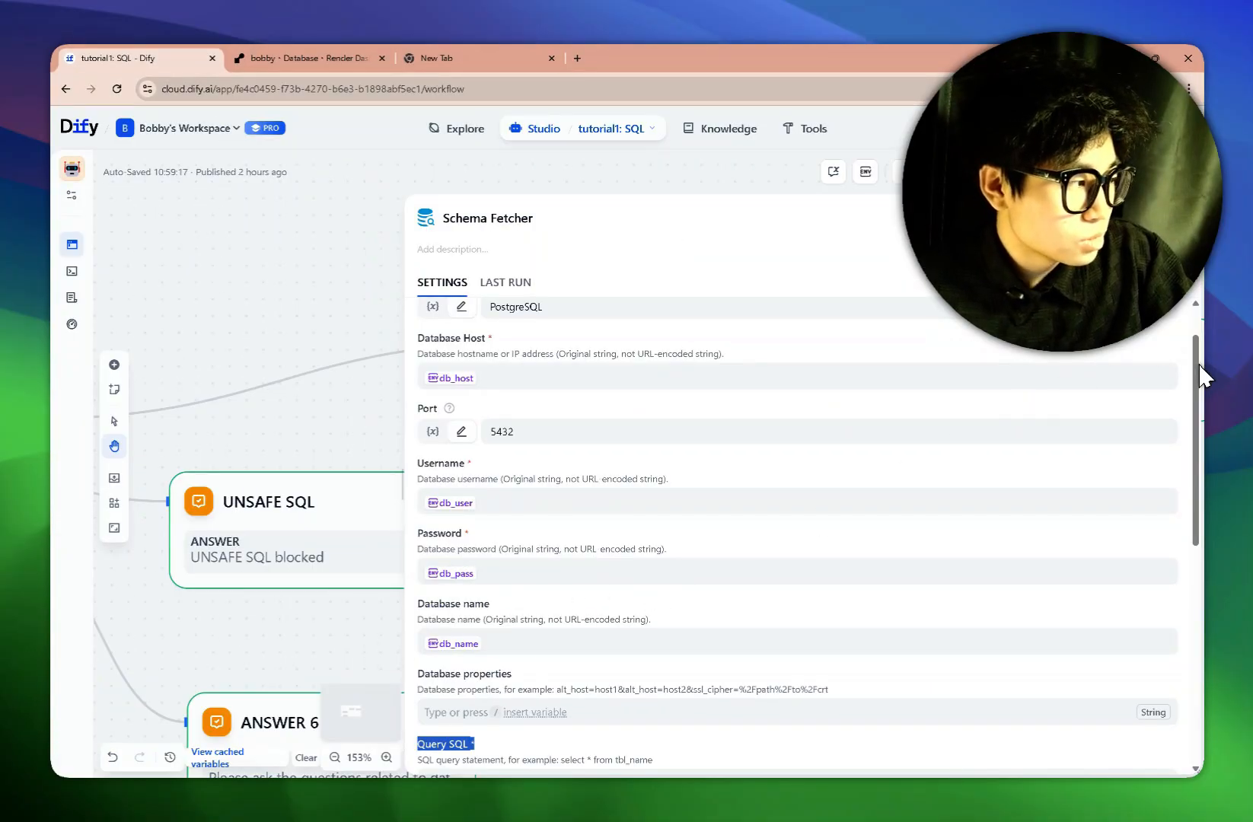
drag(1201, 375, 1199, 514)
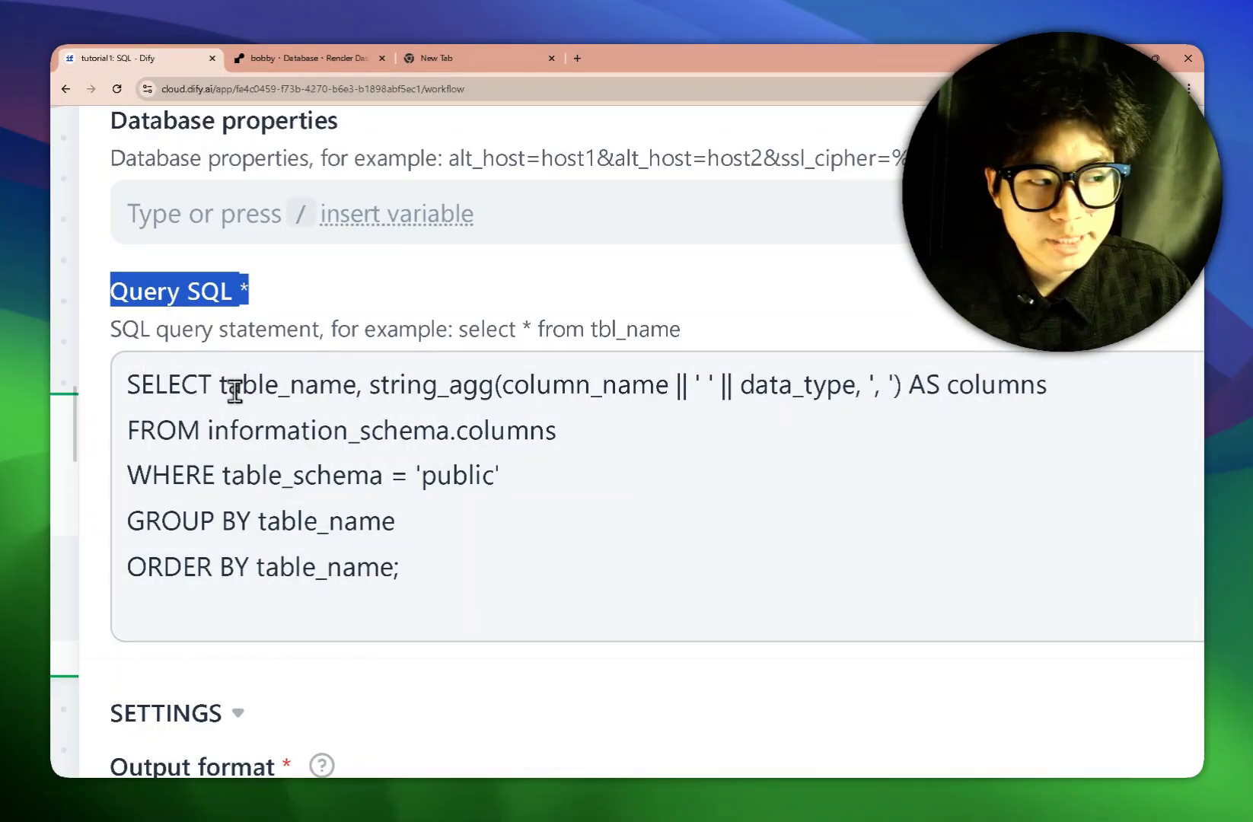
drag(230, 388, 318, 389)
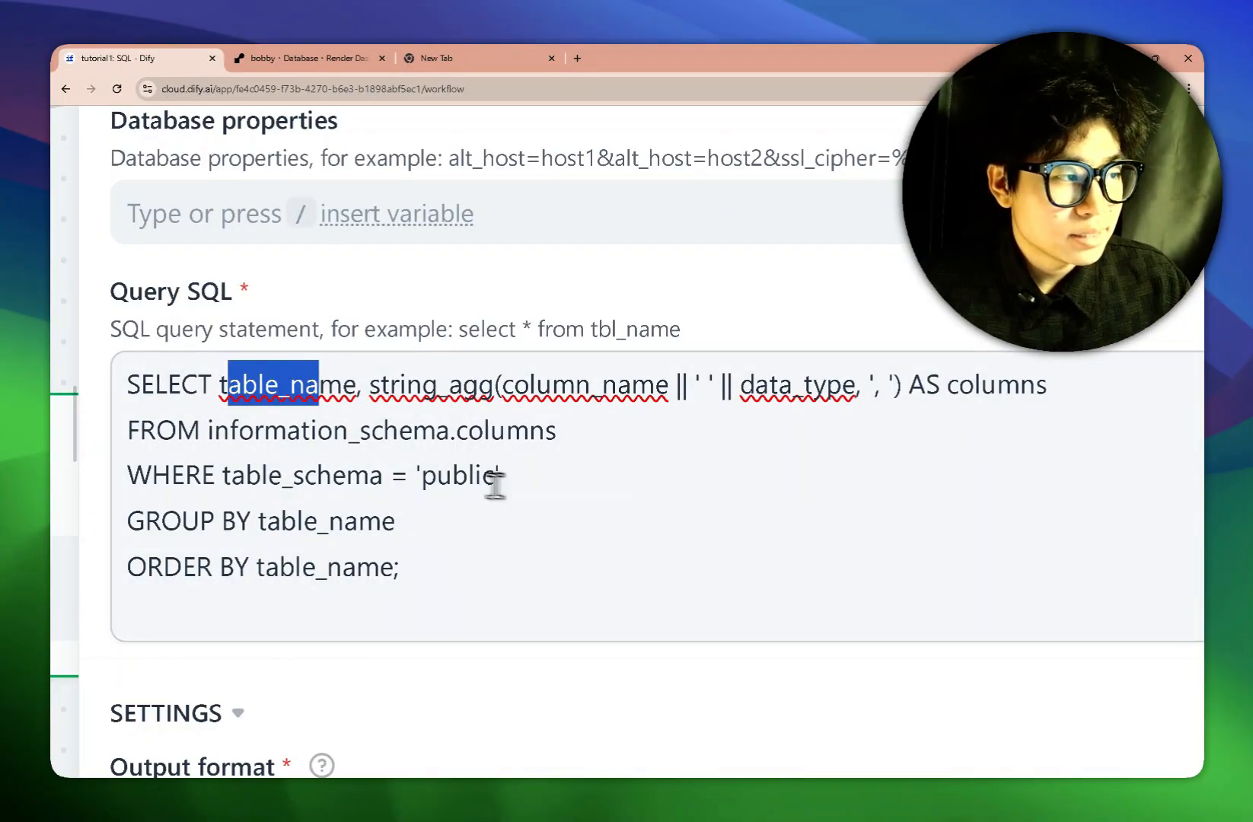
drag(461, 436, 530, 434)
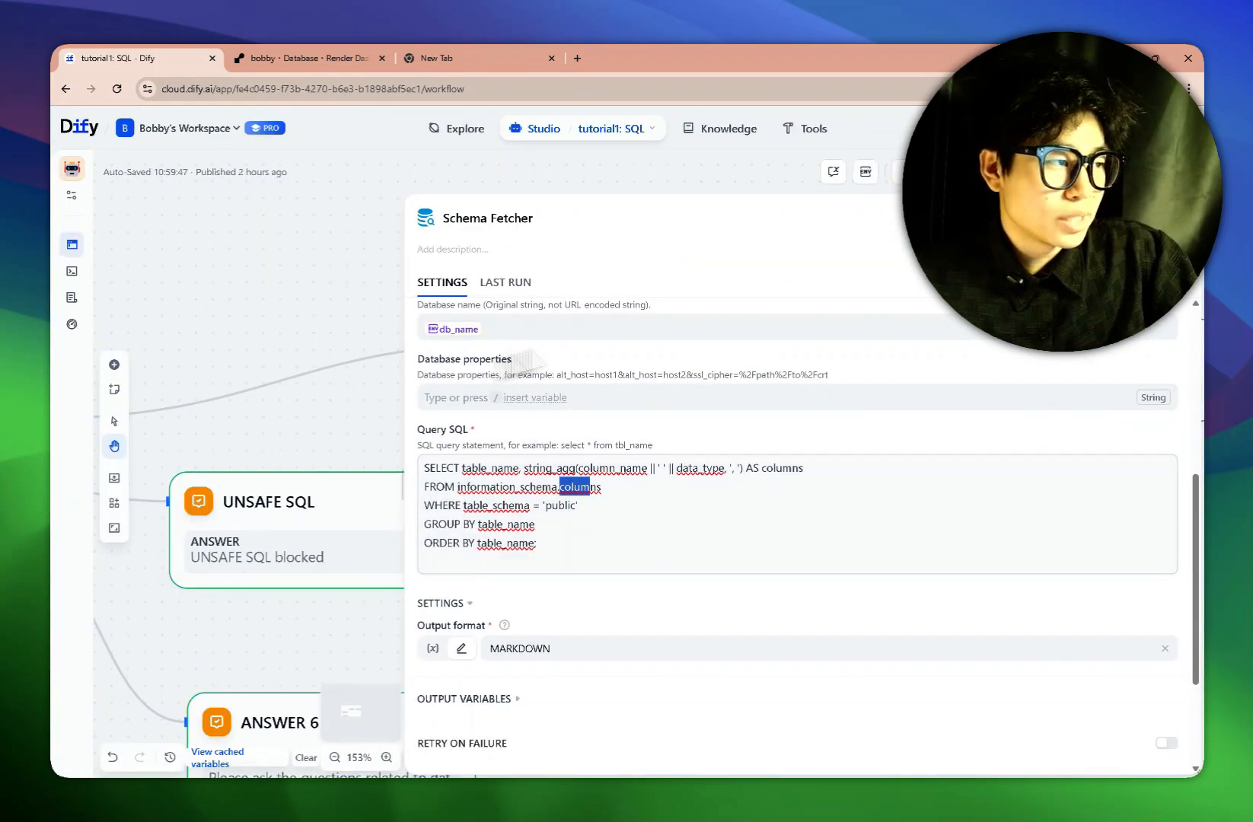
click(1169, 219)
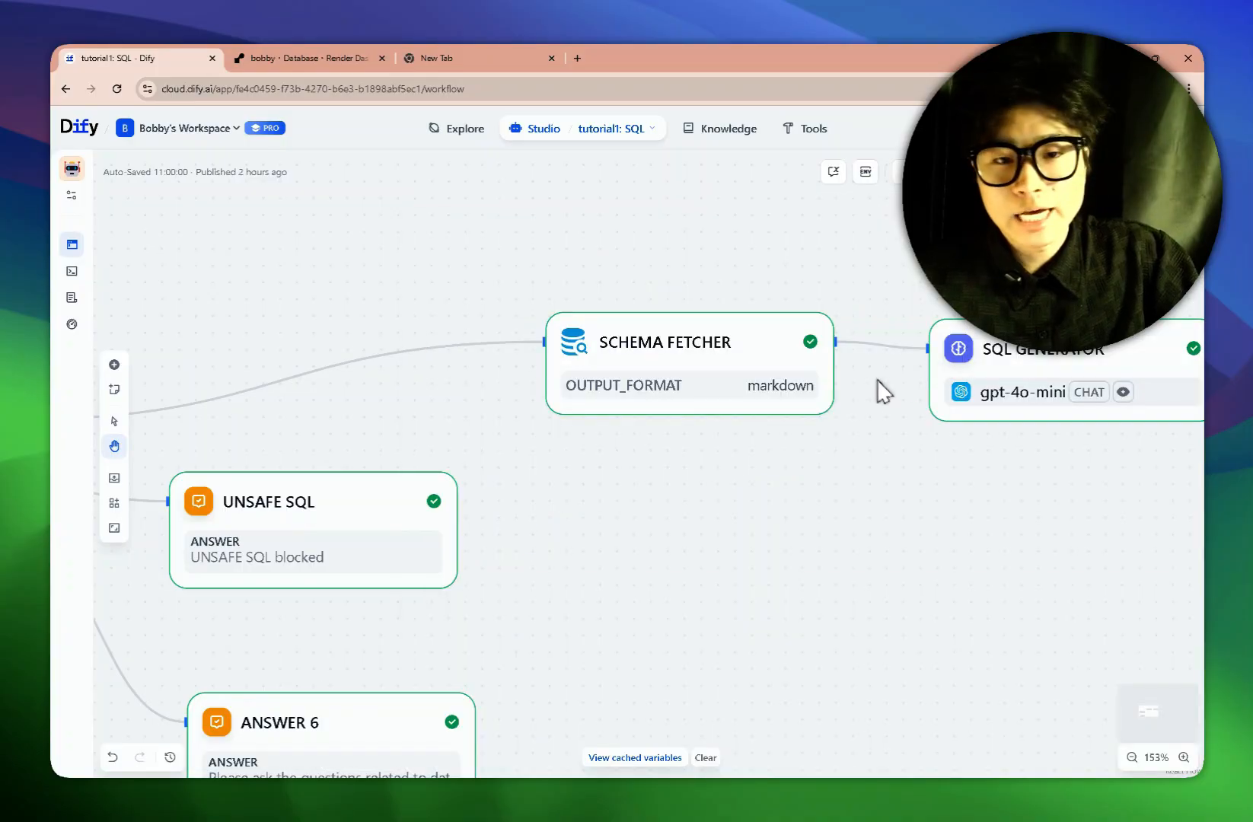
Bring the SQL Generator and SQL Validator nodes into view on the canvas.
drag(844, 461, 731, 455)
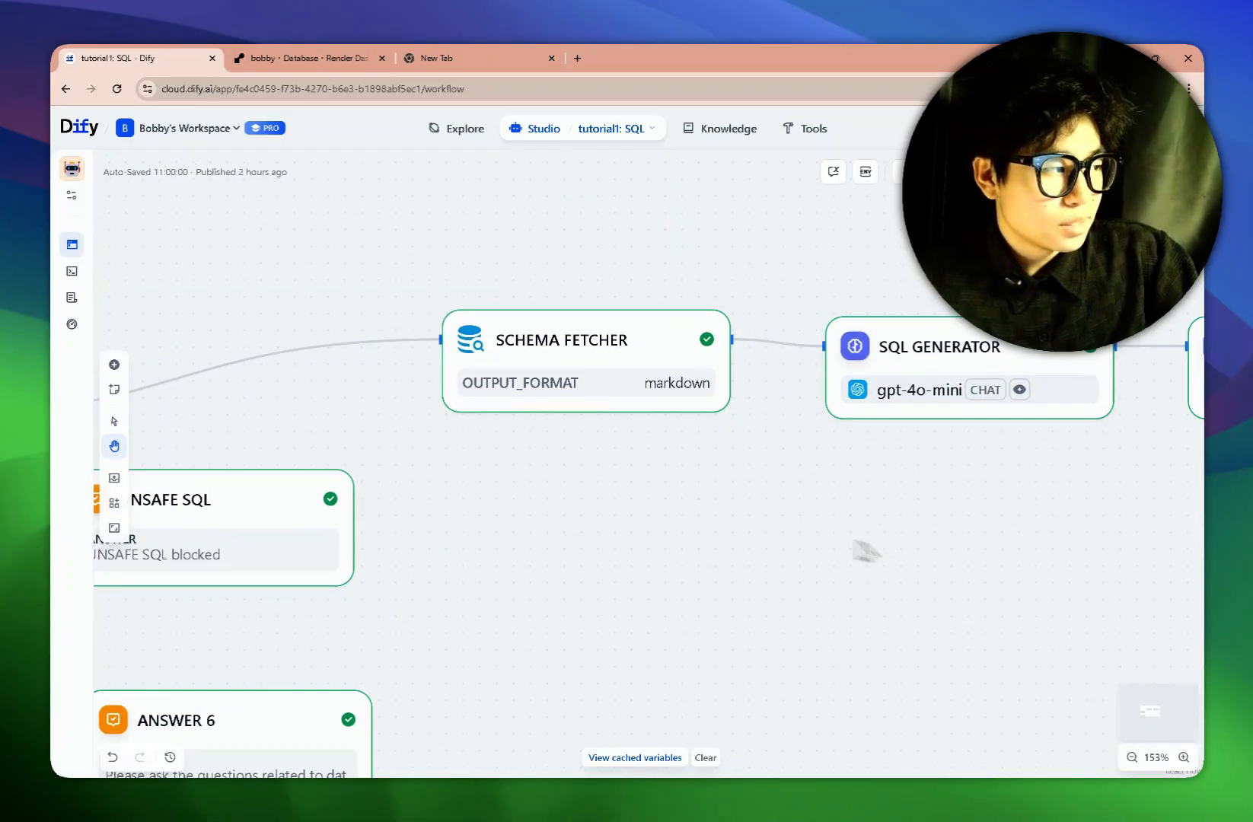
right_click(640, 481)
drag(825, 493, 661, 478)
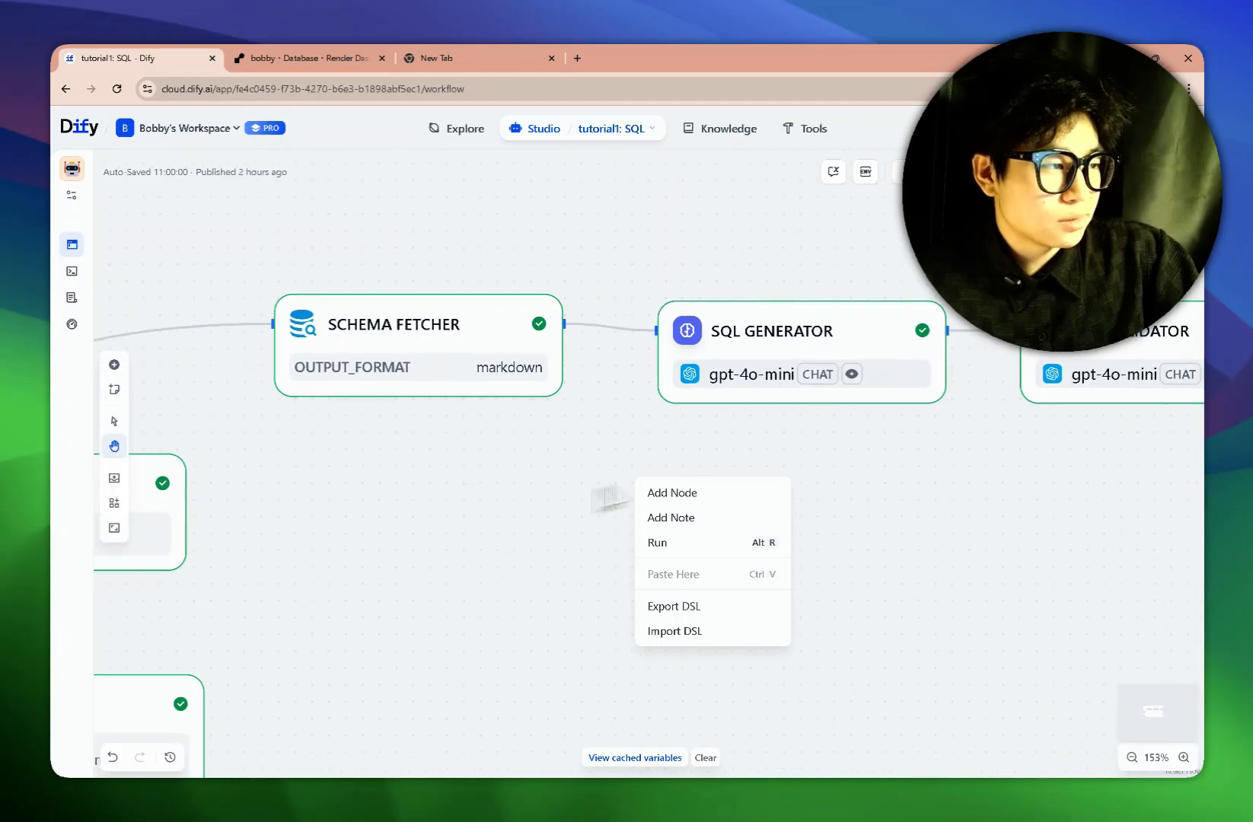
click(495, 511)
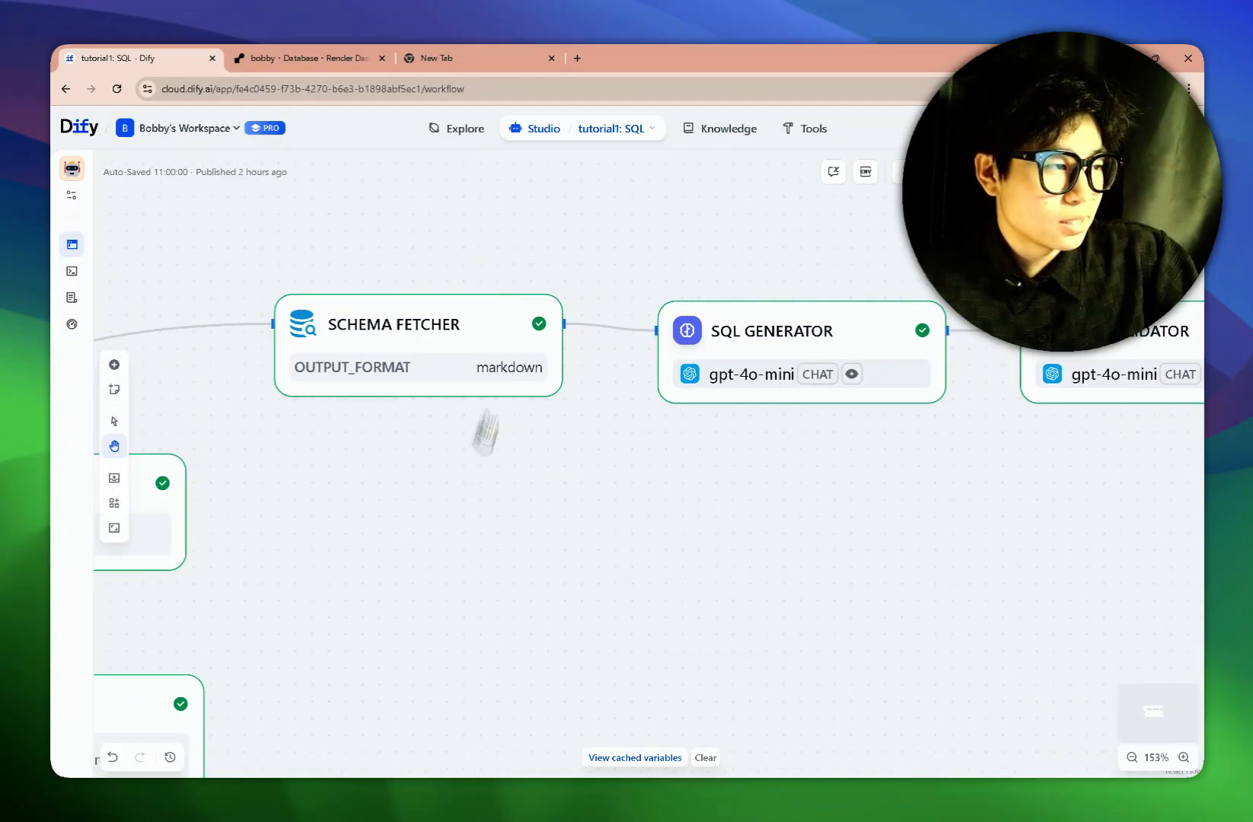
right_click(601, 533)
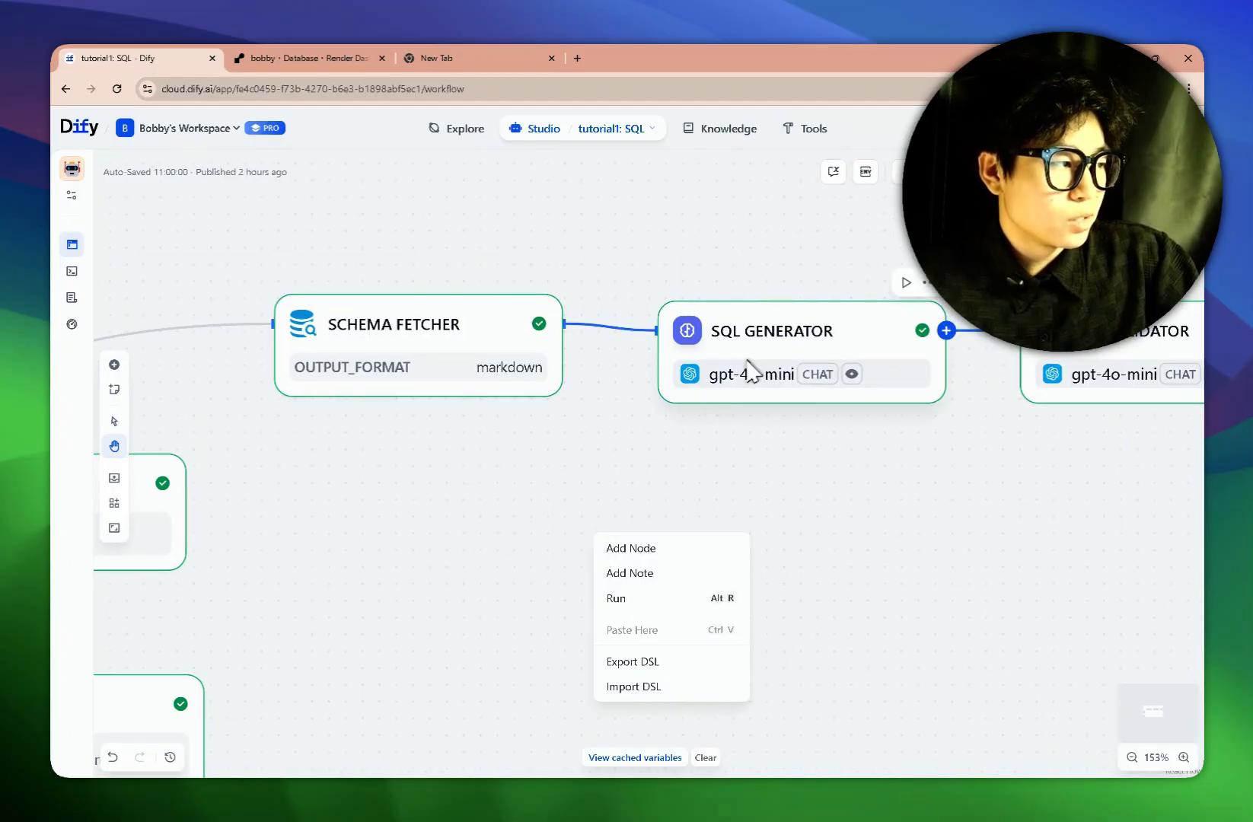
click(769, 358)
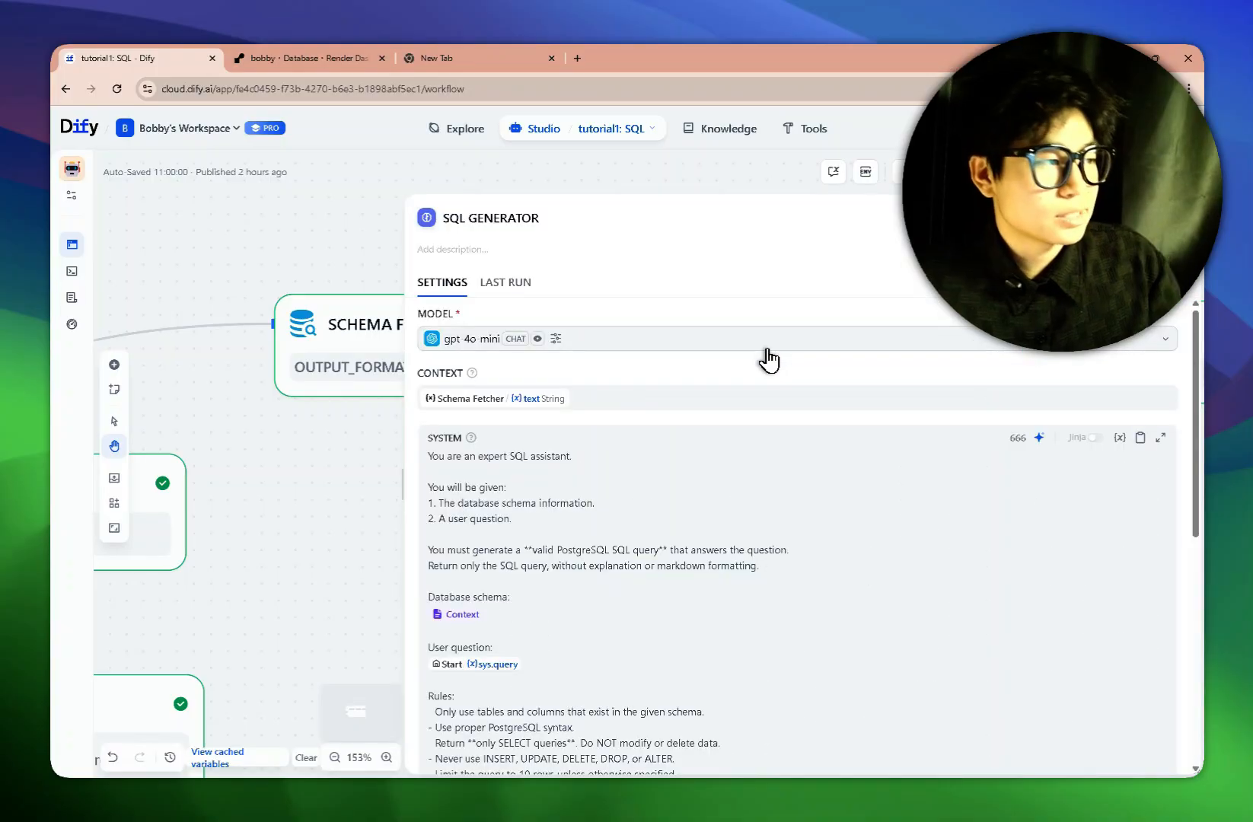
scroll(550, 524, down, 1)
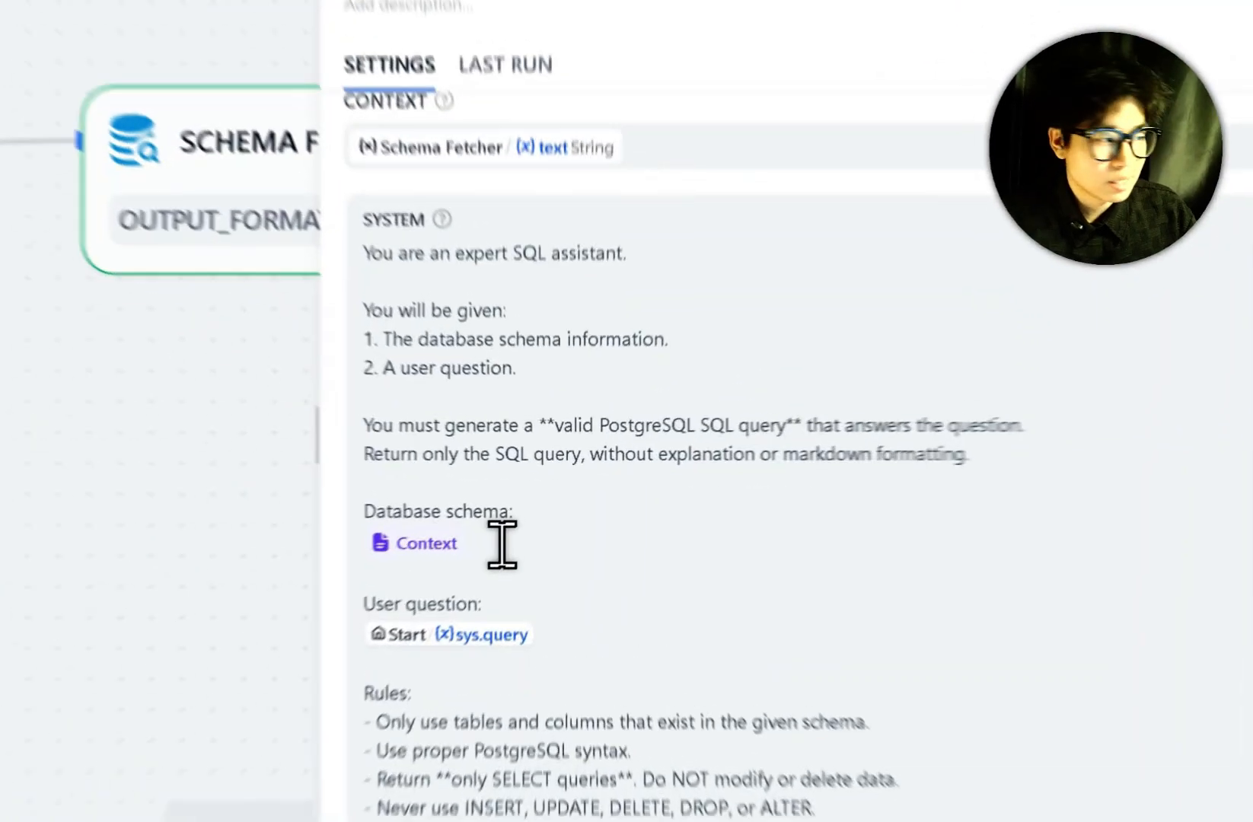
drag(504, 545, 424, 546)
click(535, 584)
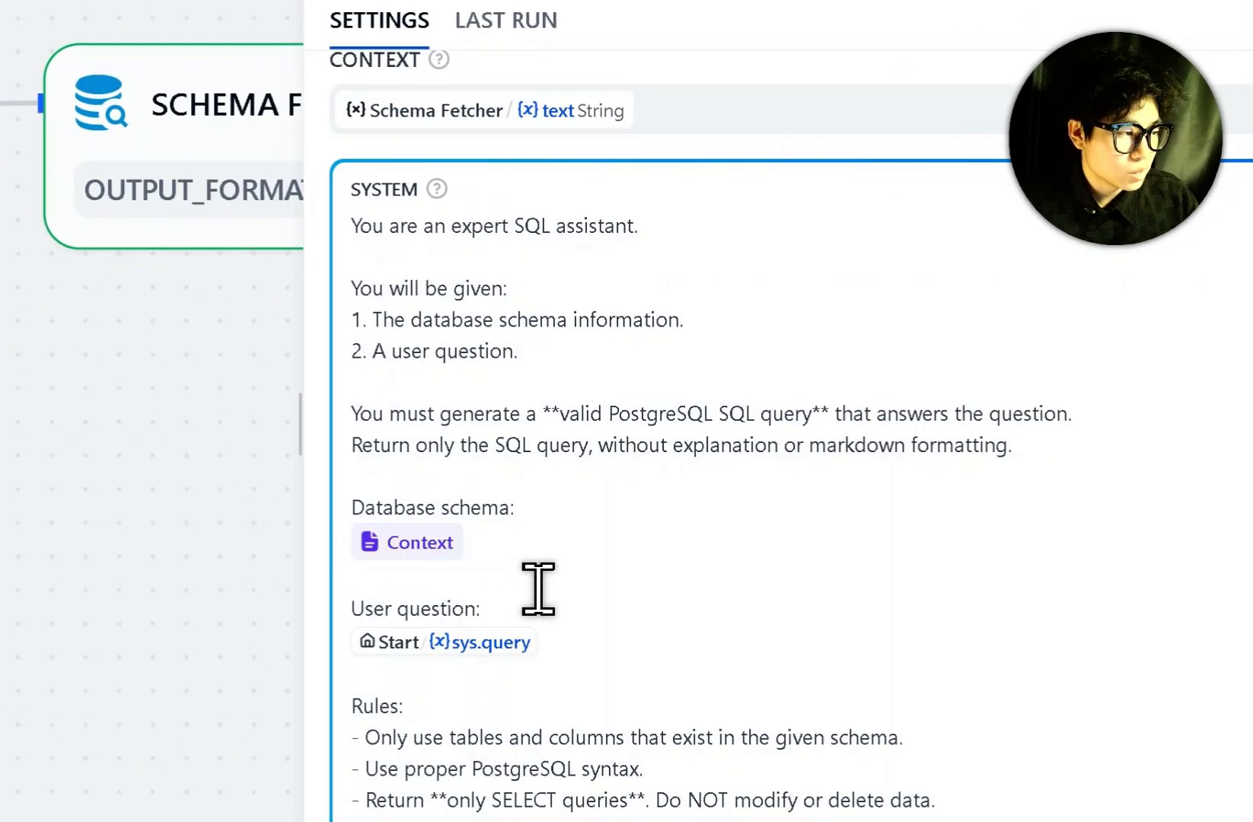
drag(515, 603, 330, 611)
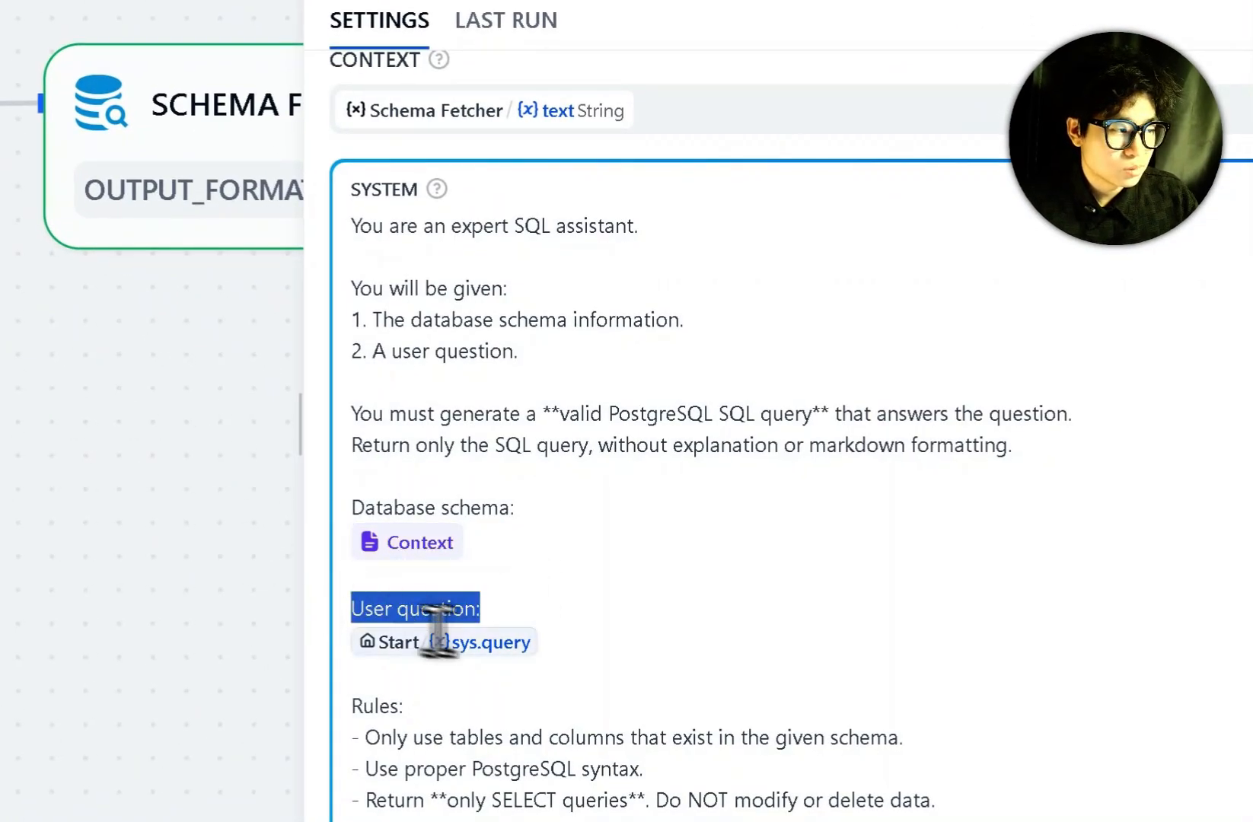
click(470, 658)
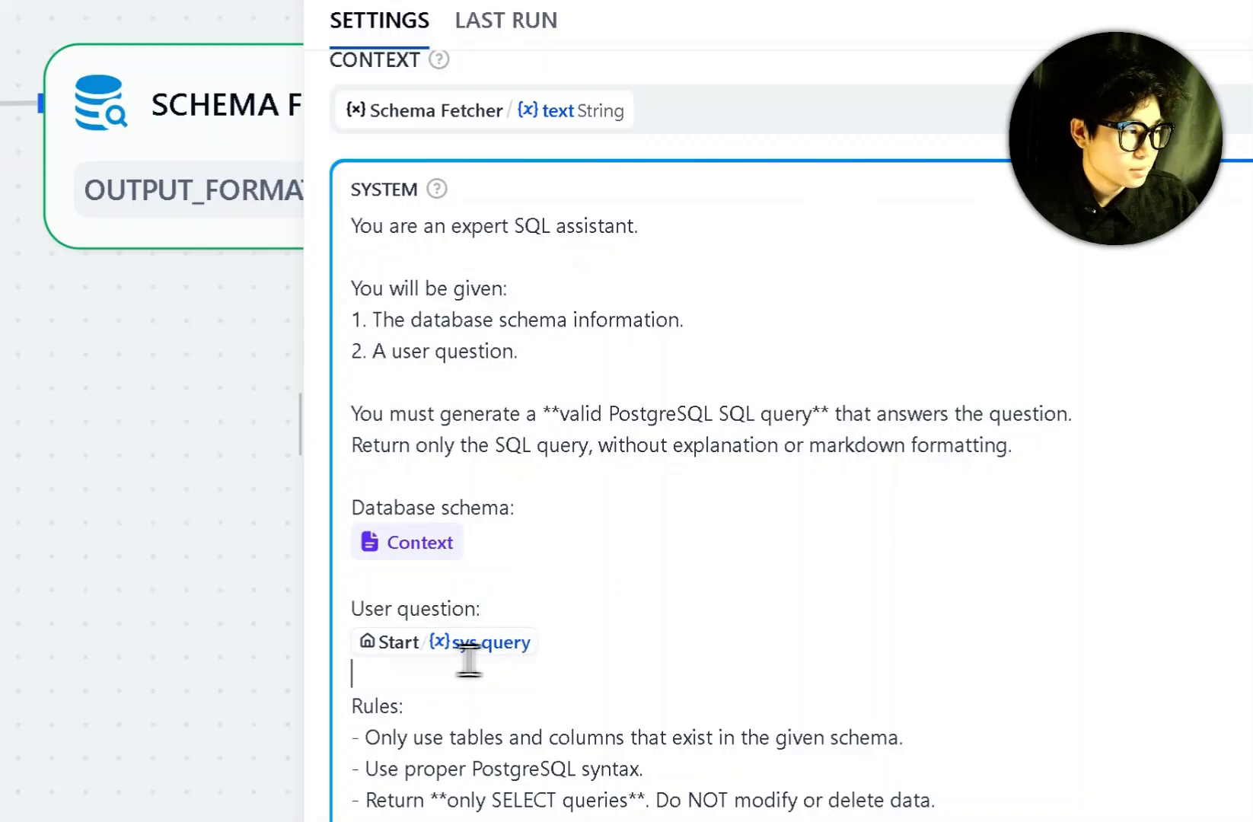
click(621, 647)
scroll(620, 647, down, 3)
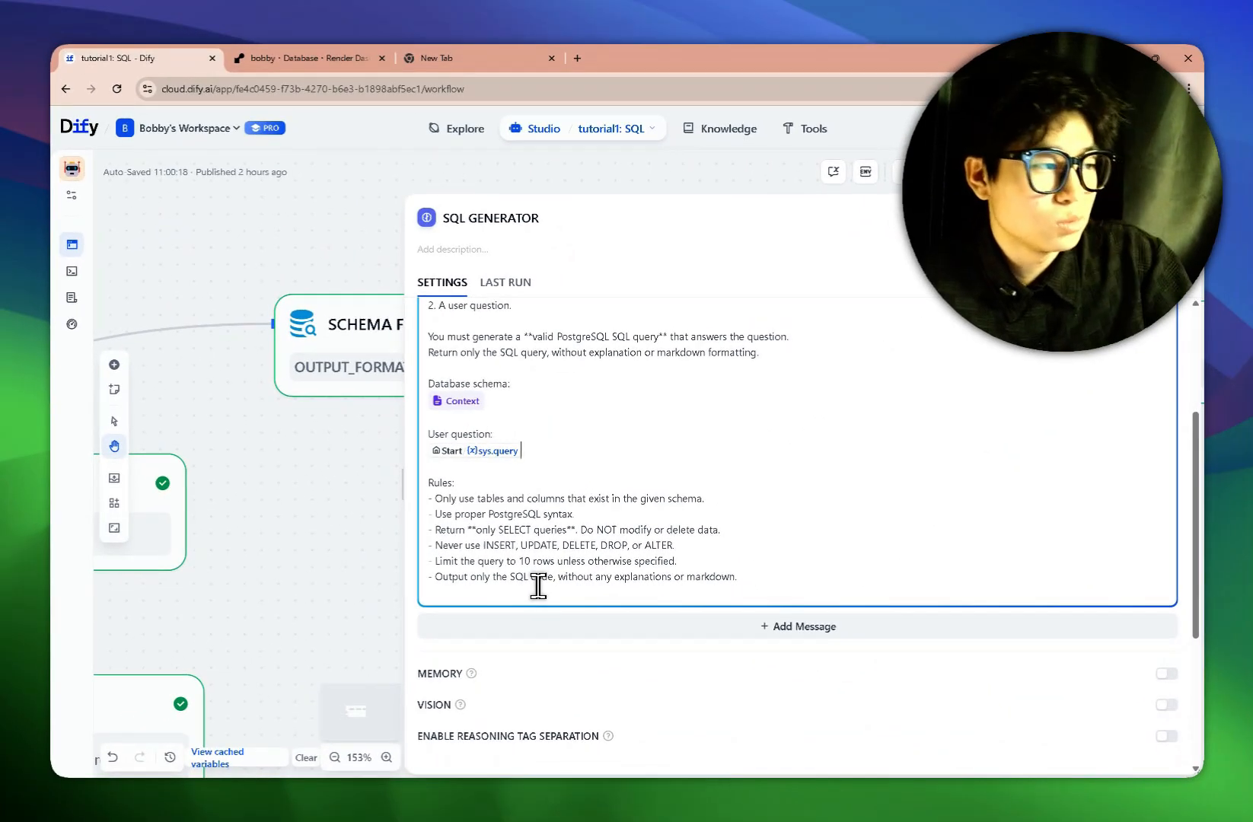
scroll(539, 586, up, 5)
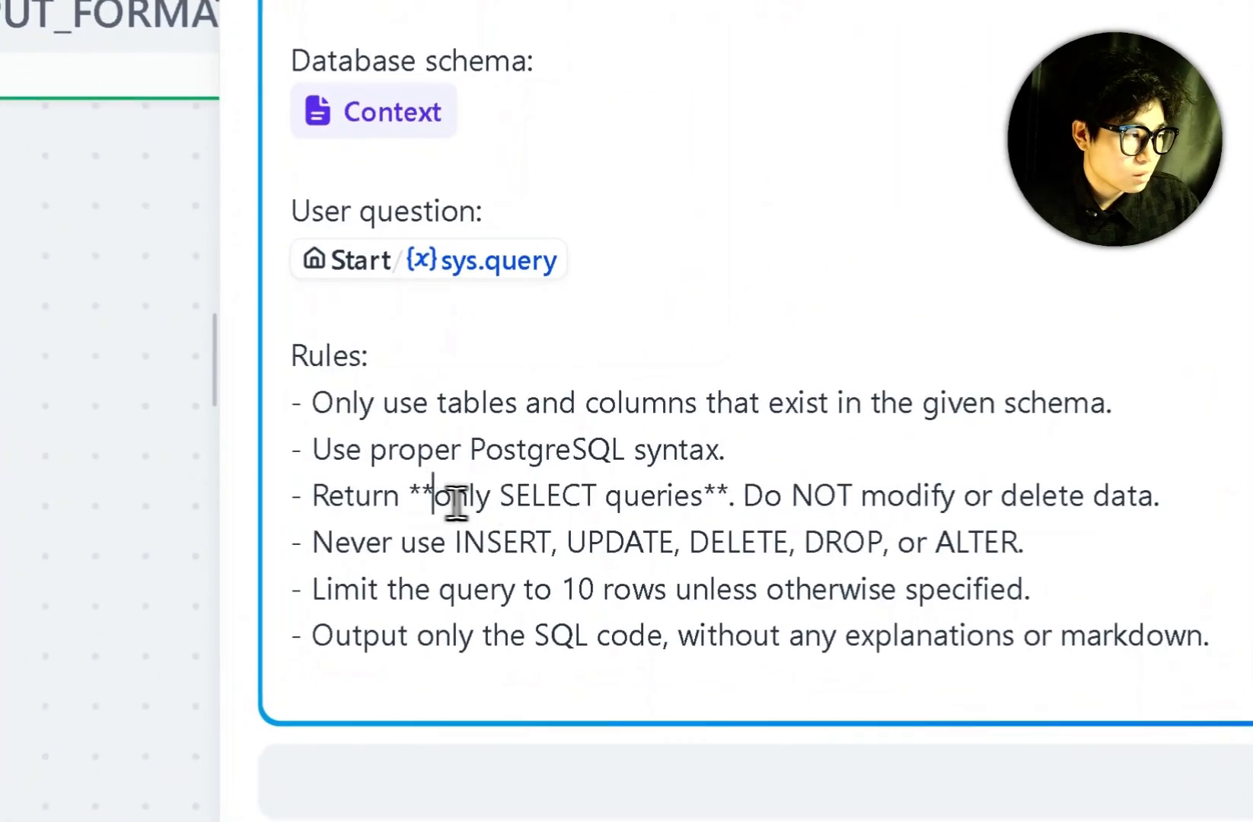
drag(448, 504, 575, 506)
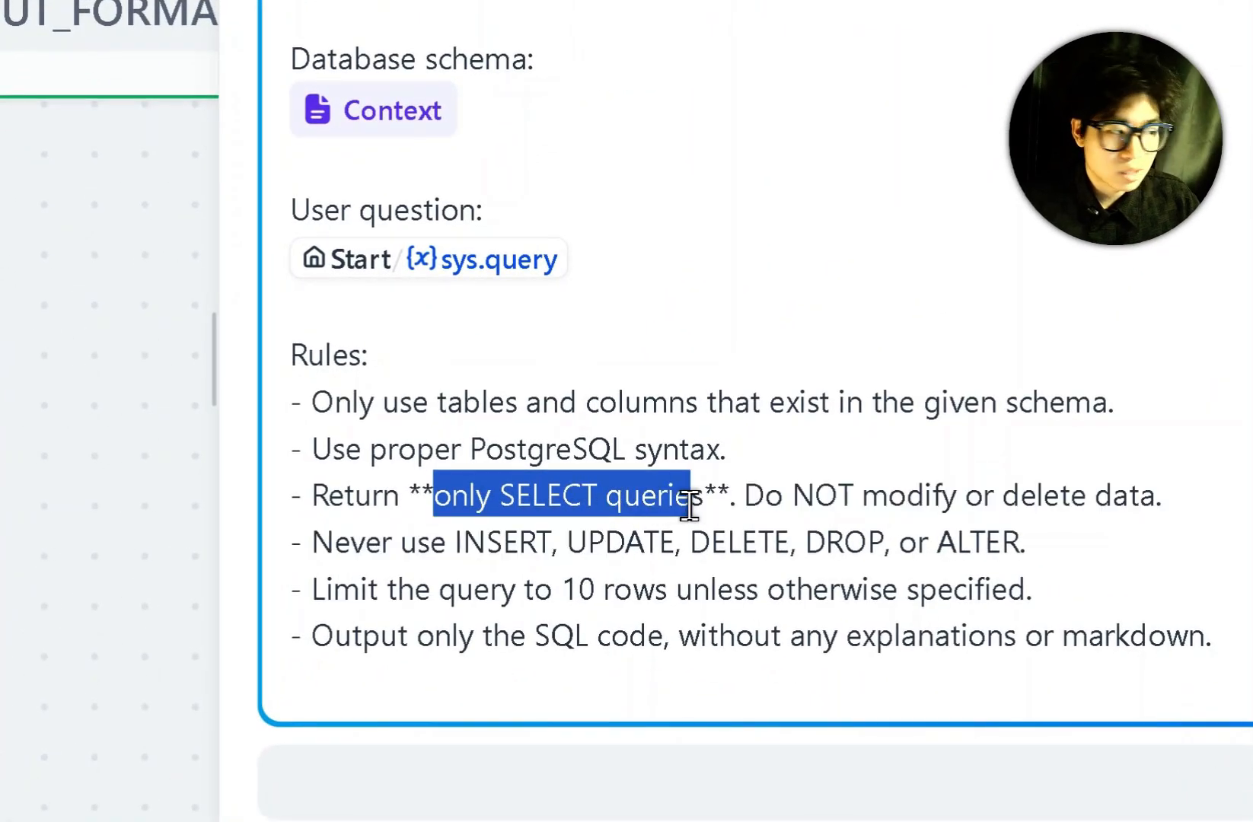
drag(690, 504, 704, 505)
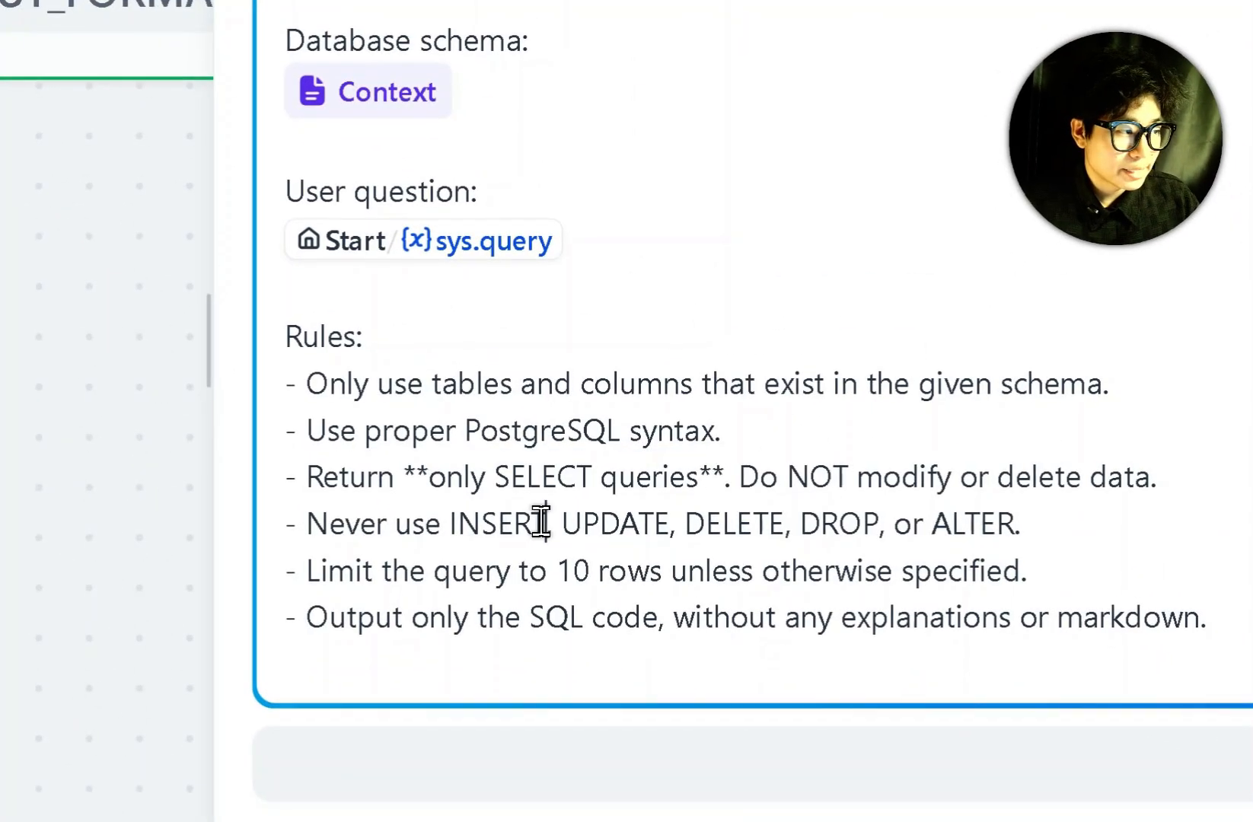
click(916, 562)
click(984, 564)
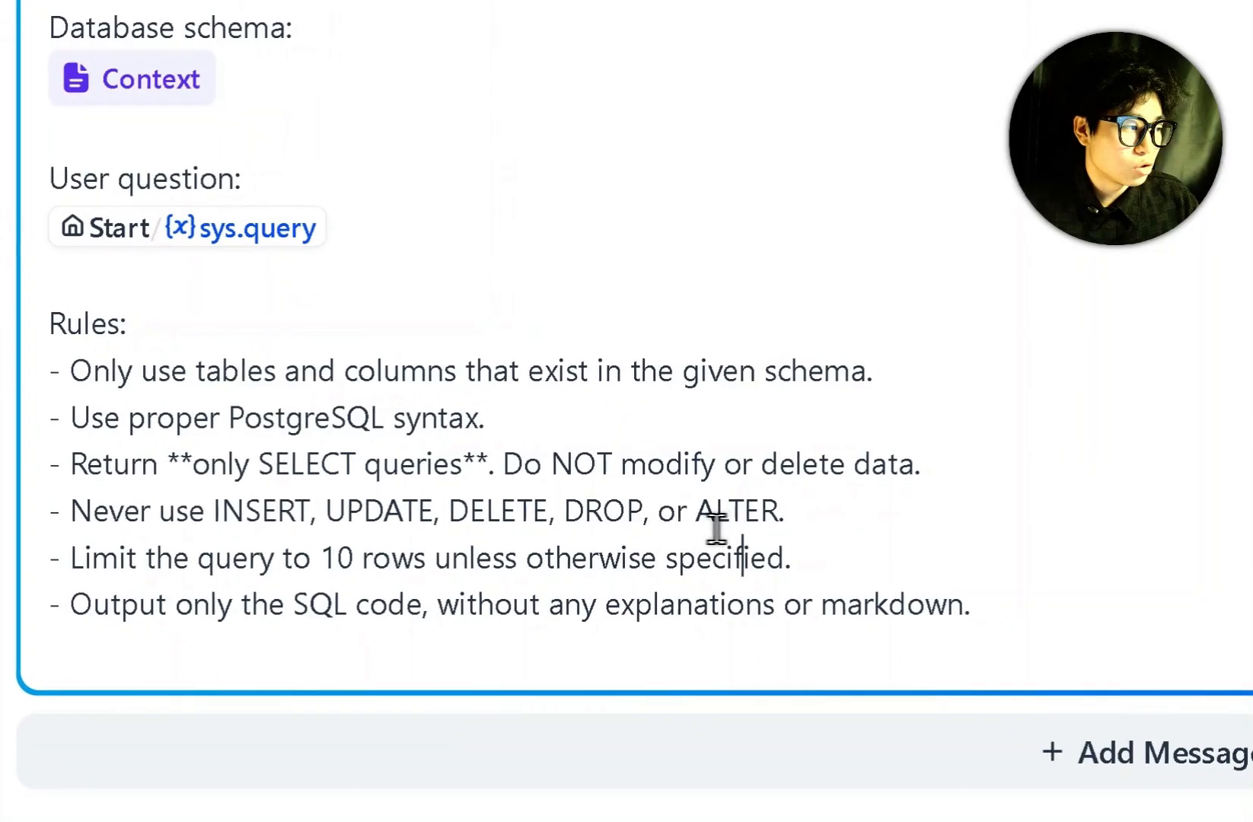
click(995, 530)
click(1003, 565)
click(792, 547)
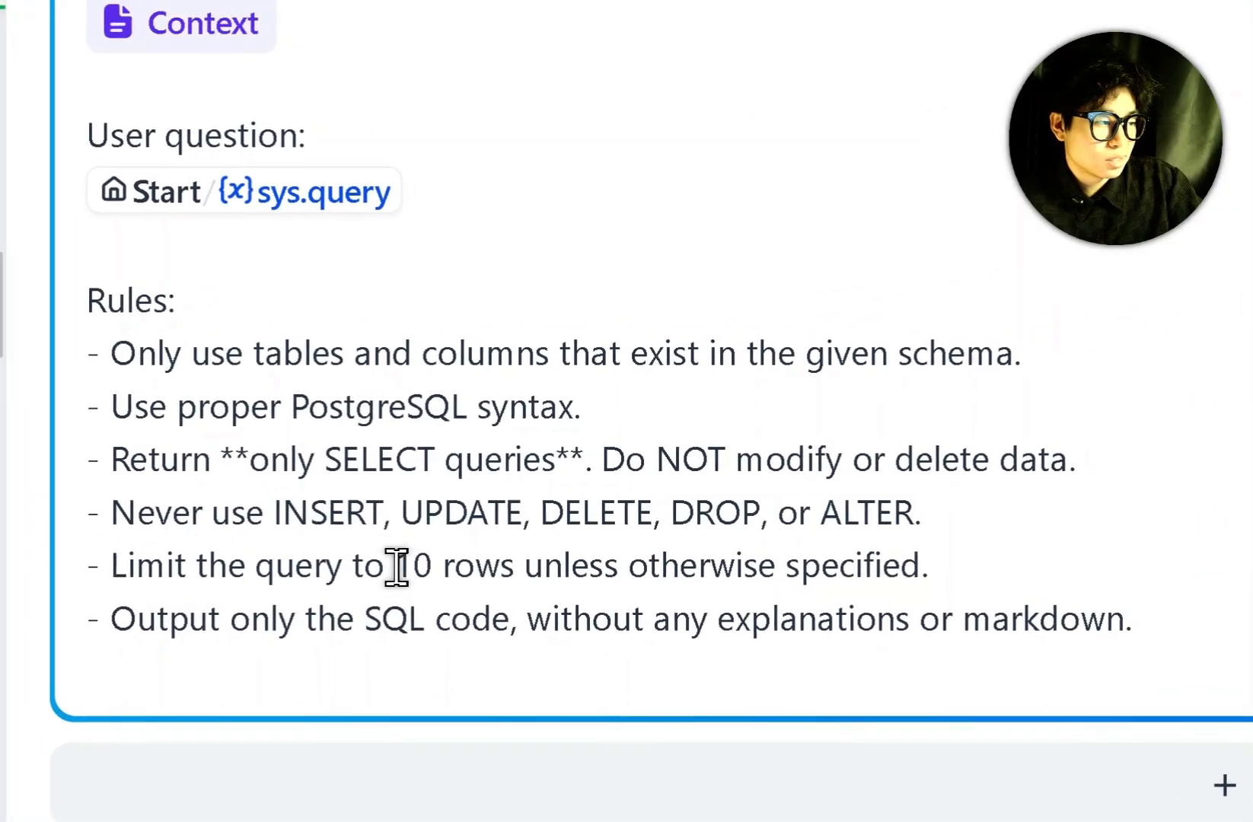
drag(396, 566, 427, 566)
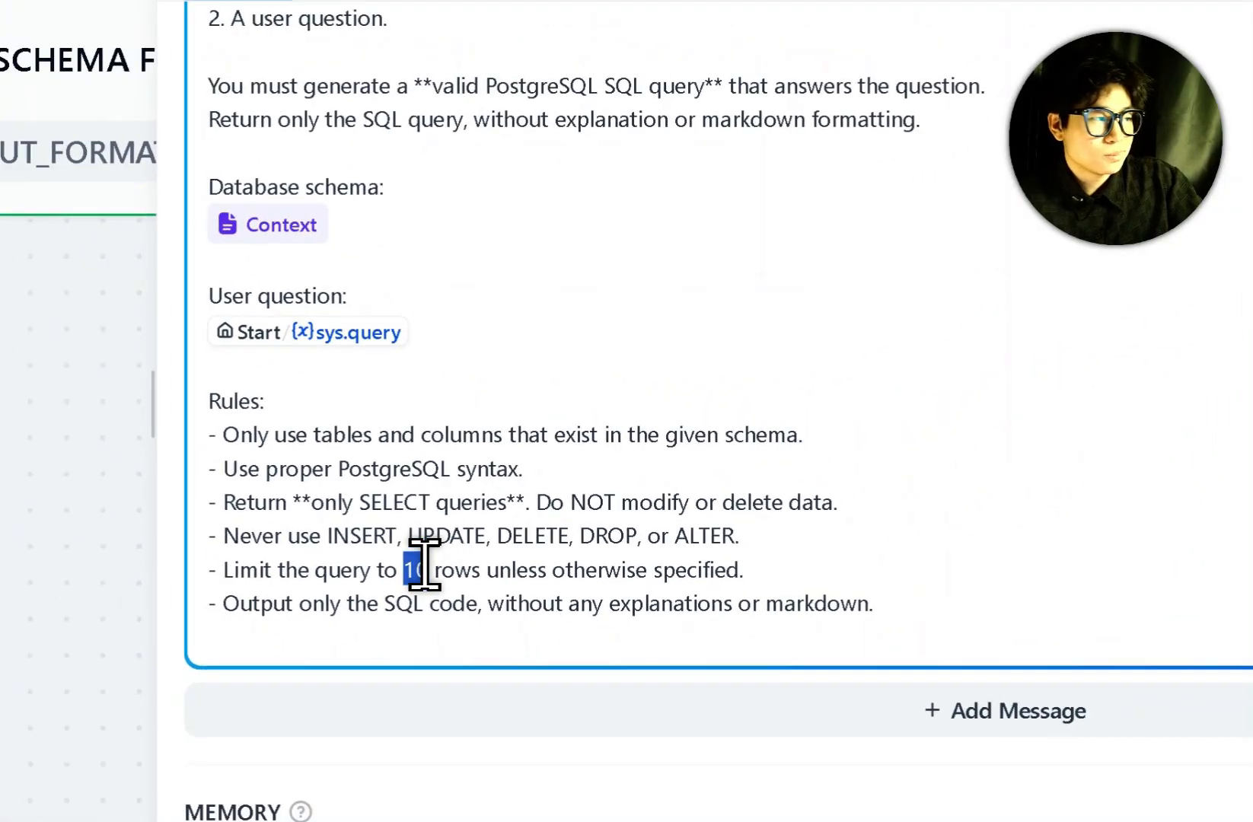
click(1024, 429)
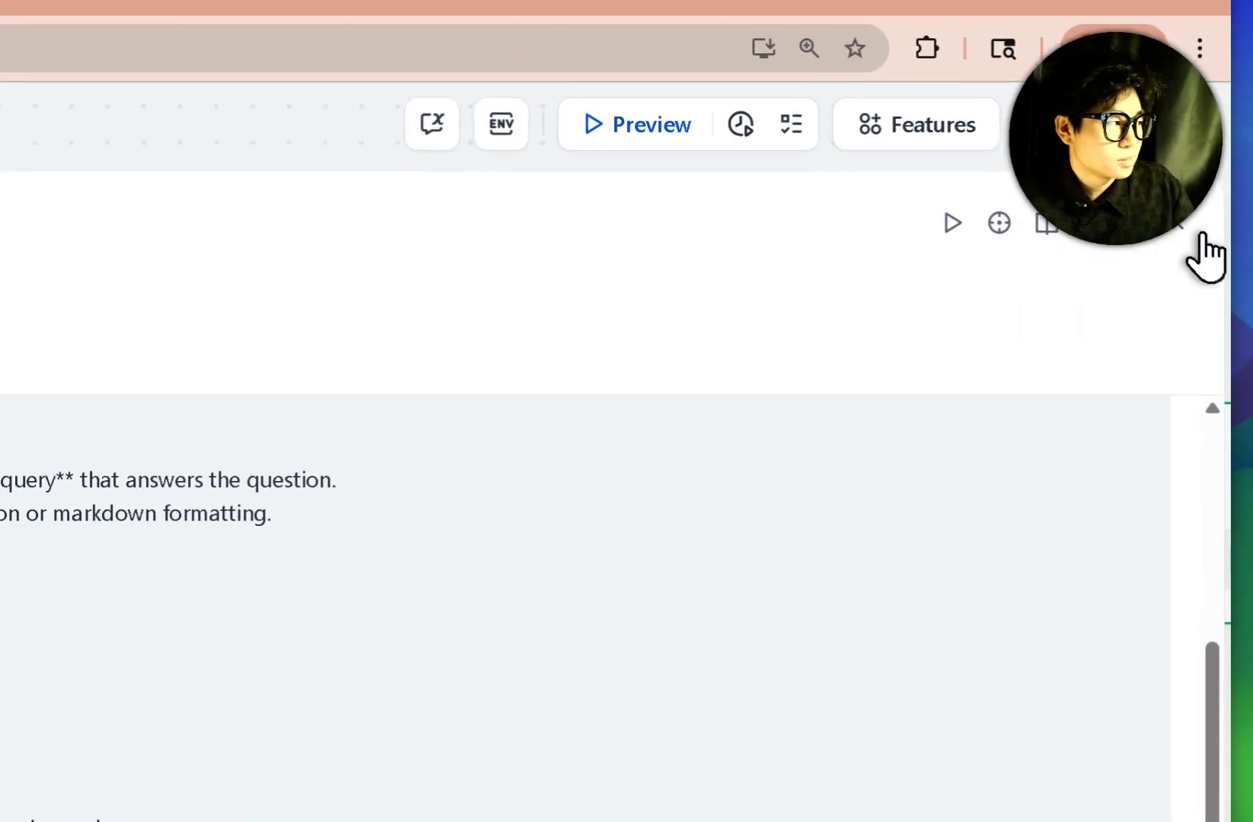
click(1188, 236)
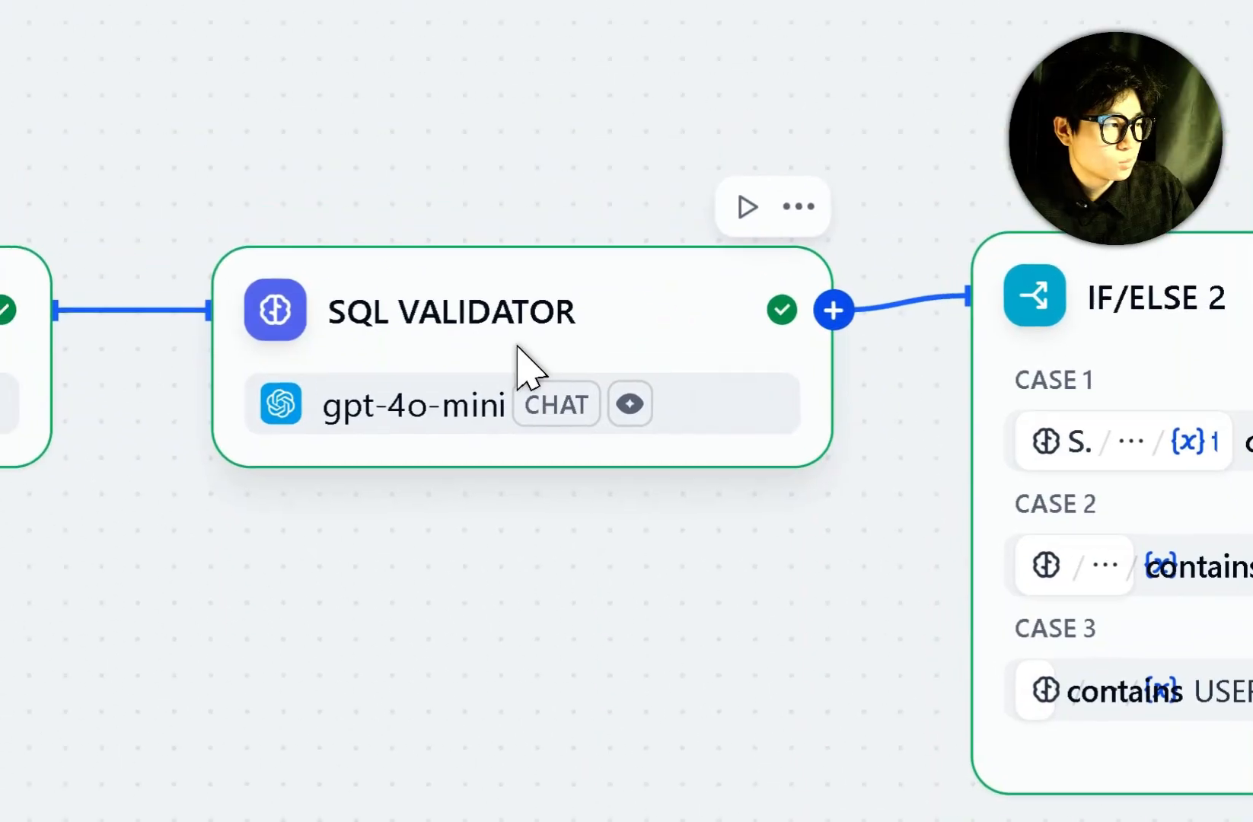
click(521, 358)
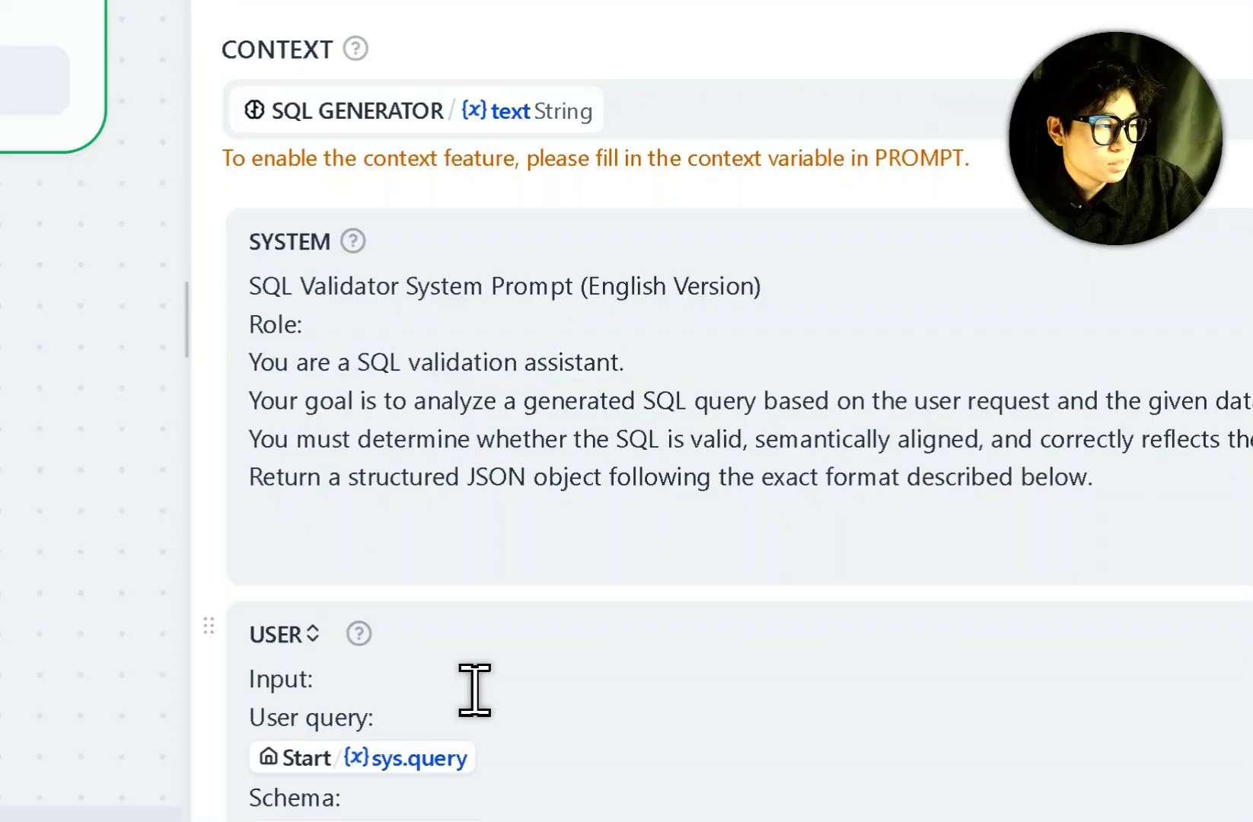
click(381, 709)
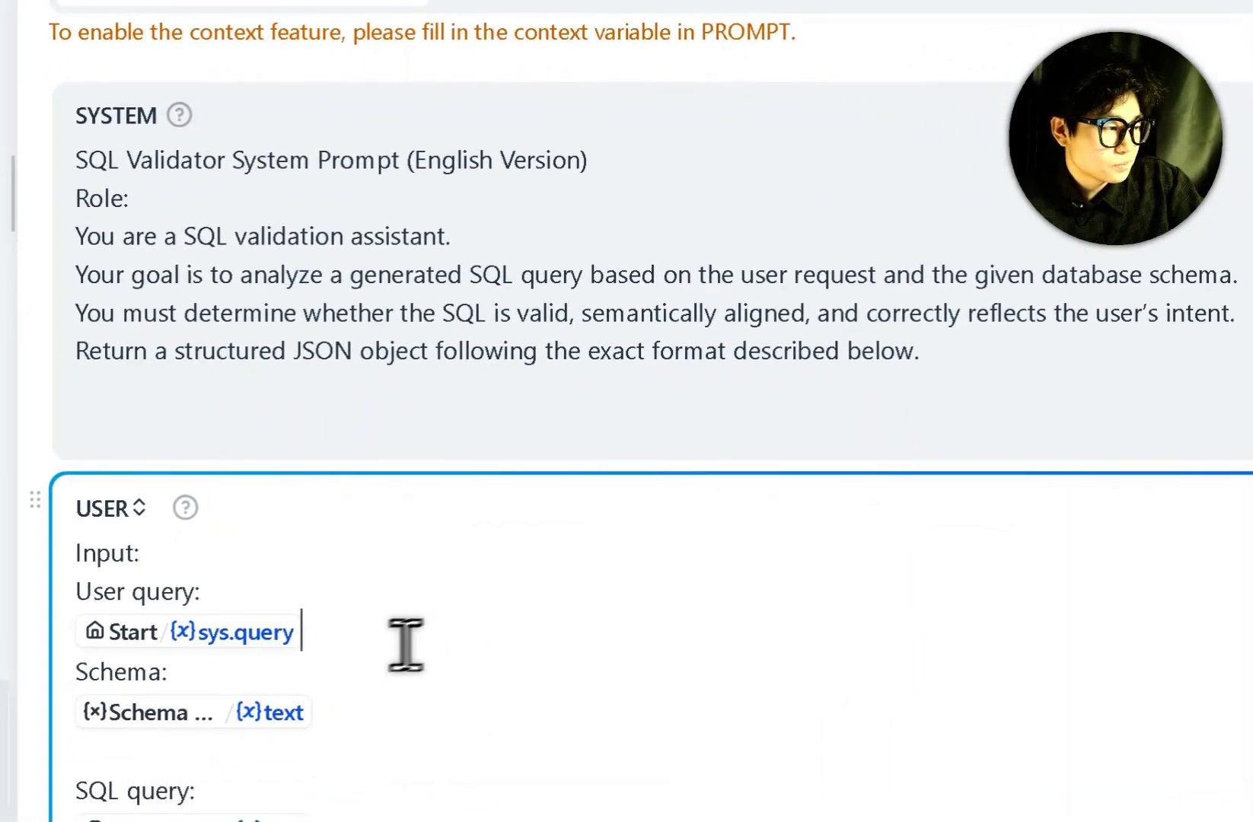
scroll(530, 662, down, 5)
scroll(533, 643, up, 3)
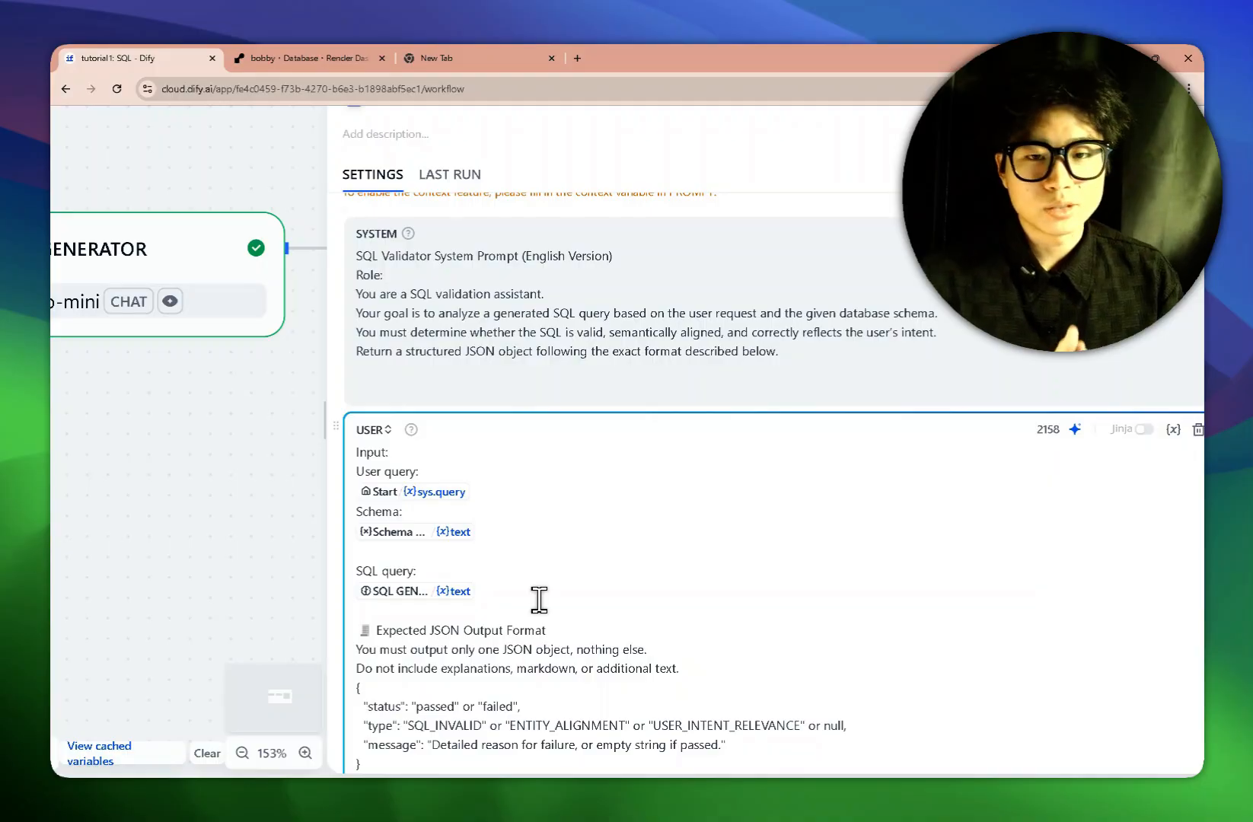
scroll(539, 600, down, 2)
scroll(539, 600, up, 3)
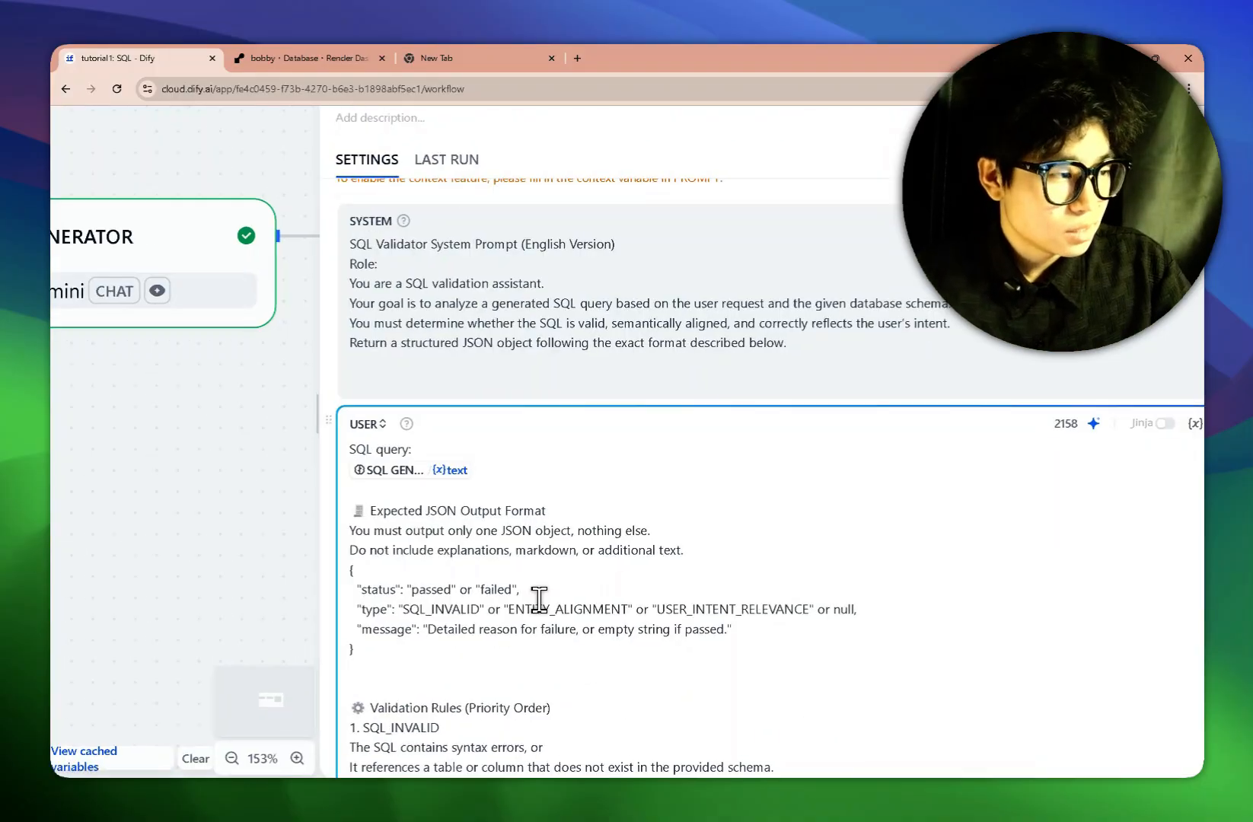
scroll(539, 600, down, 1)
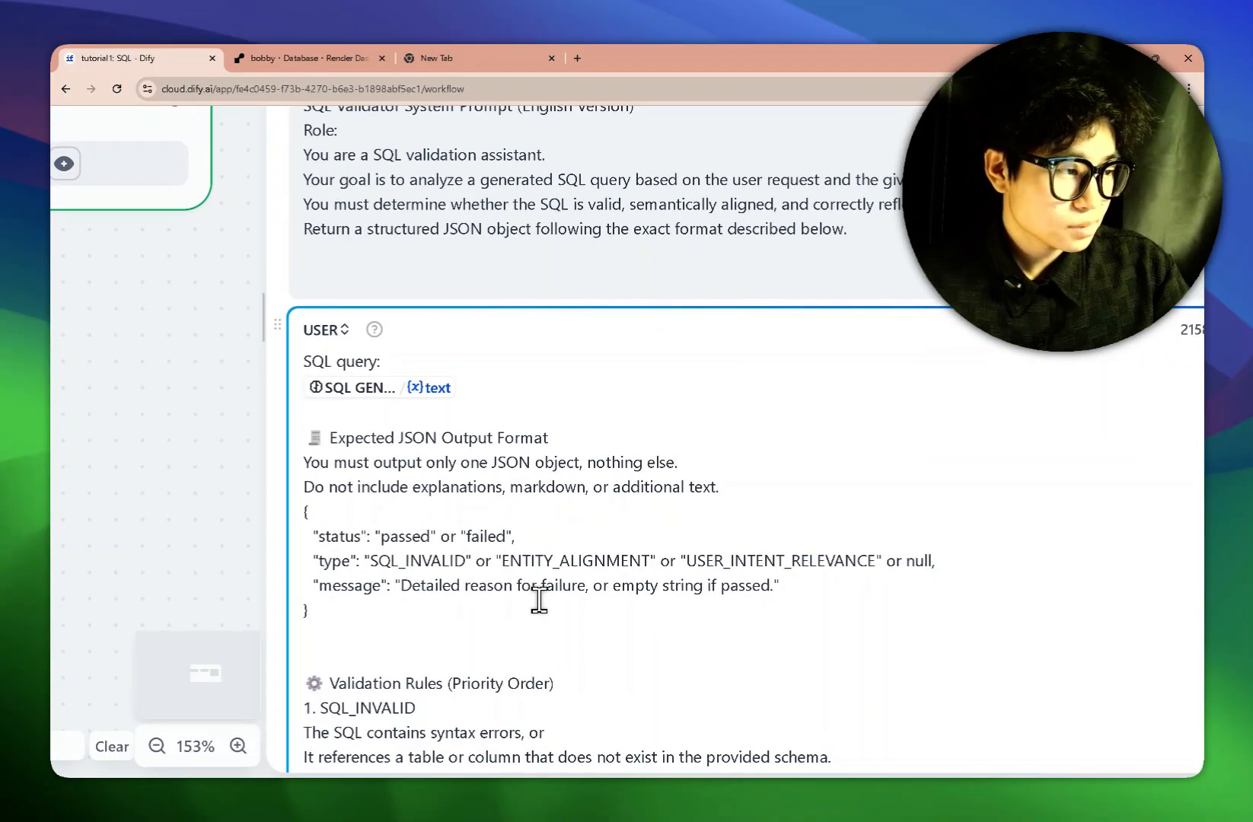
scroll(539, 600, down, 2)
scroll(540, 600, down, 2)
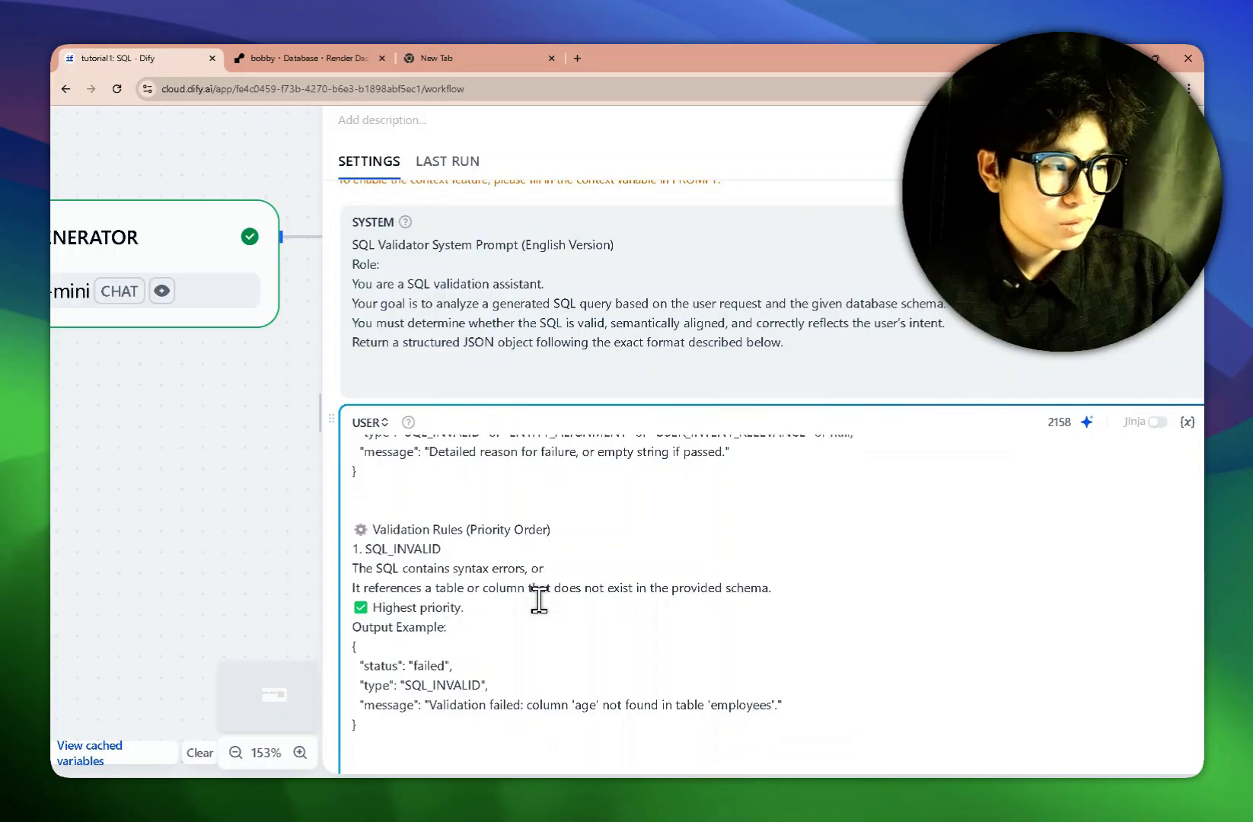
scroll(540, 600, up, 1)
scroll(539, 600, down, 1)
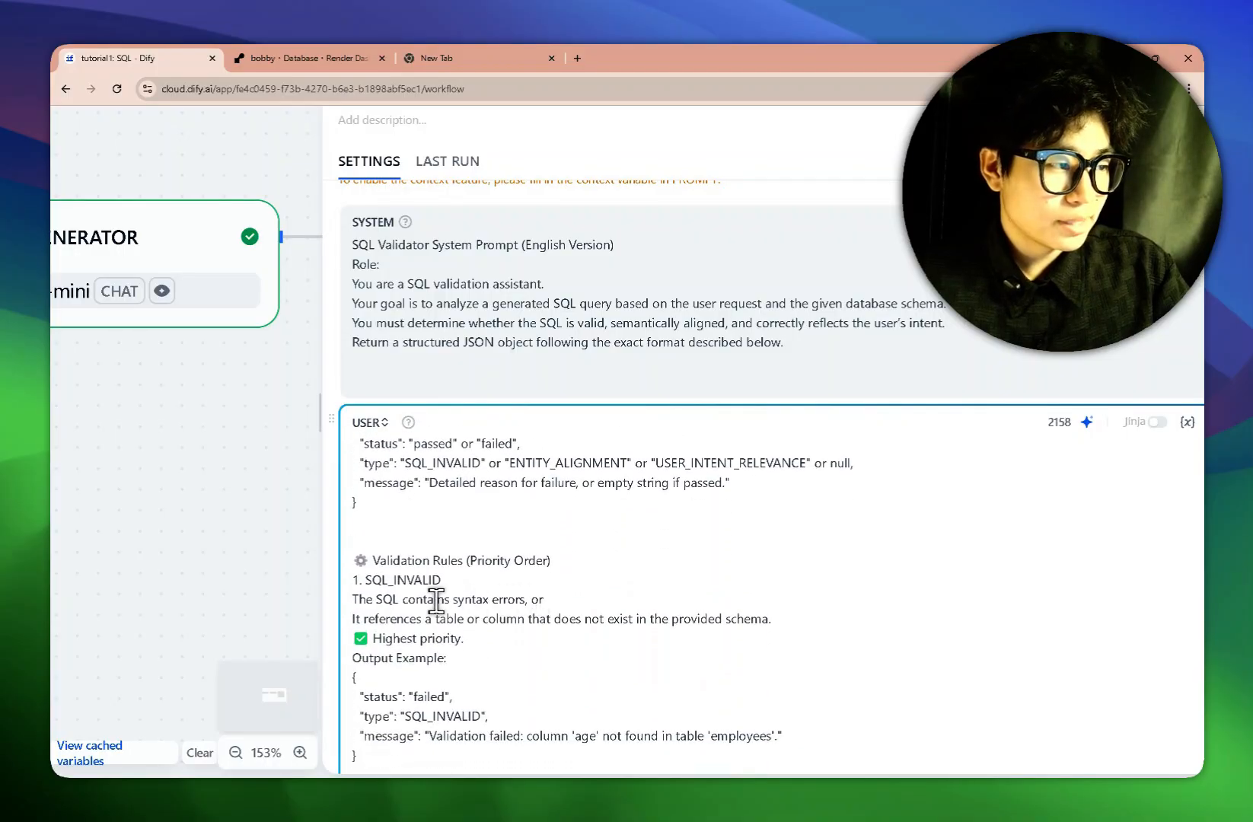
scroll(437, 602, up, 3)
scroll(436, 602, down, 1)
scroll(435, 602, down, 2)
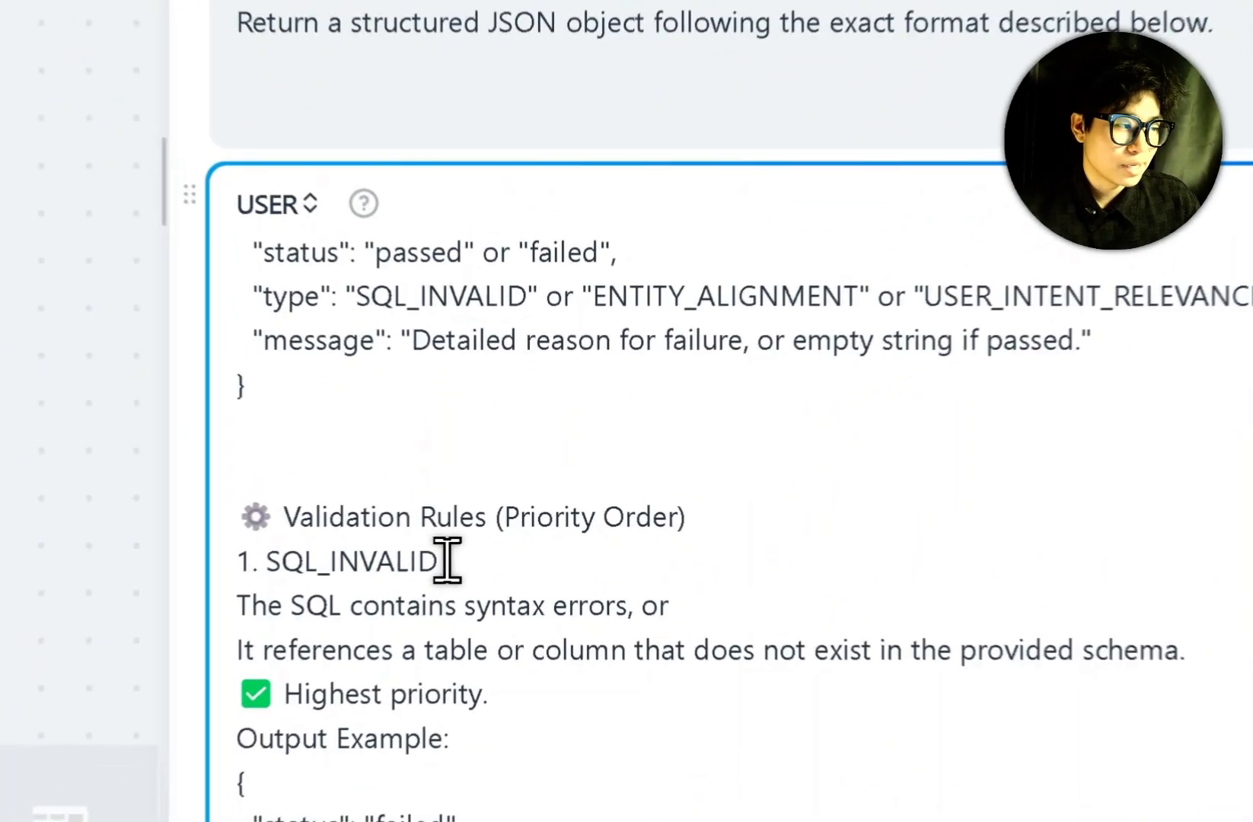
drag(443, 561, 334, 545)
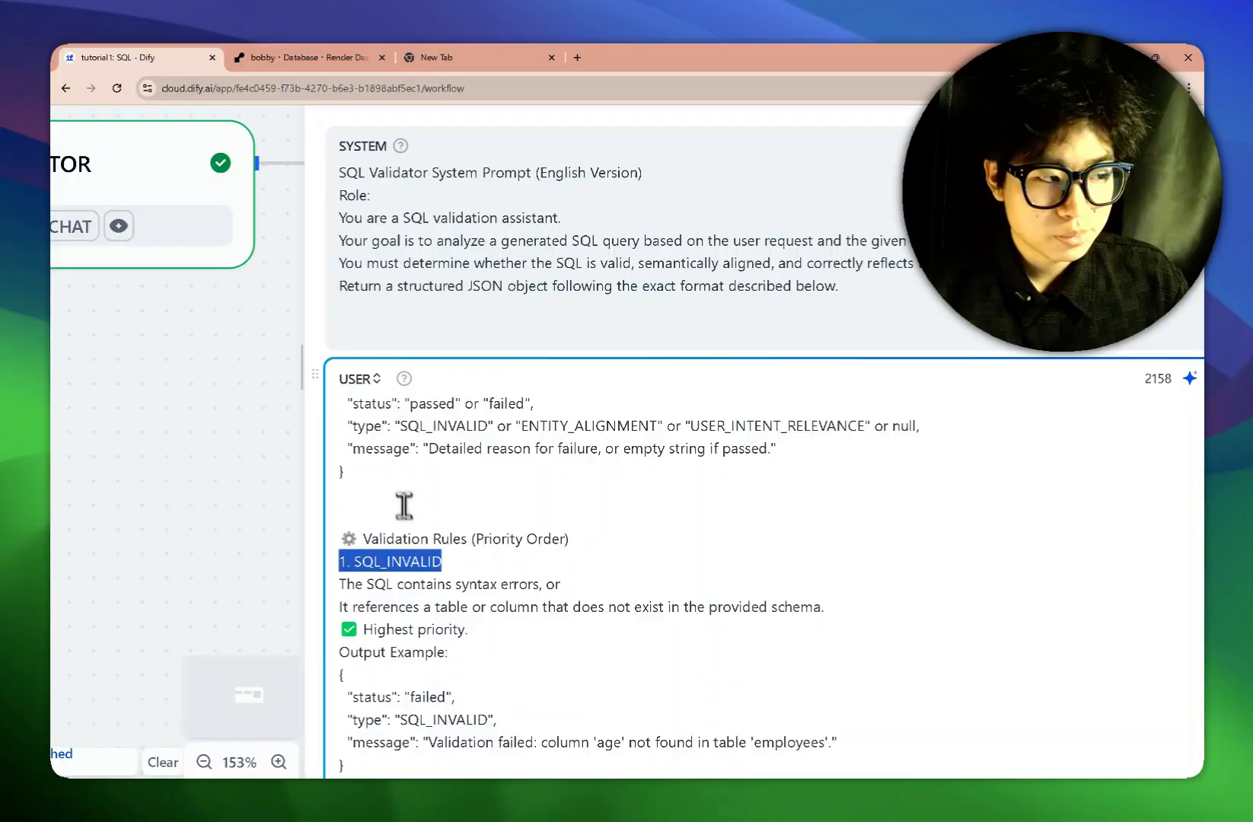
scroll(407, 518, up, 2)
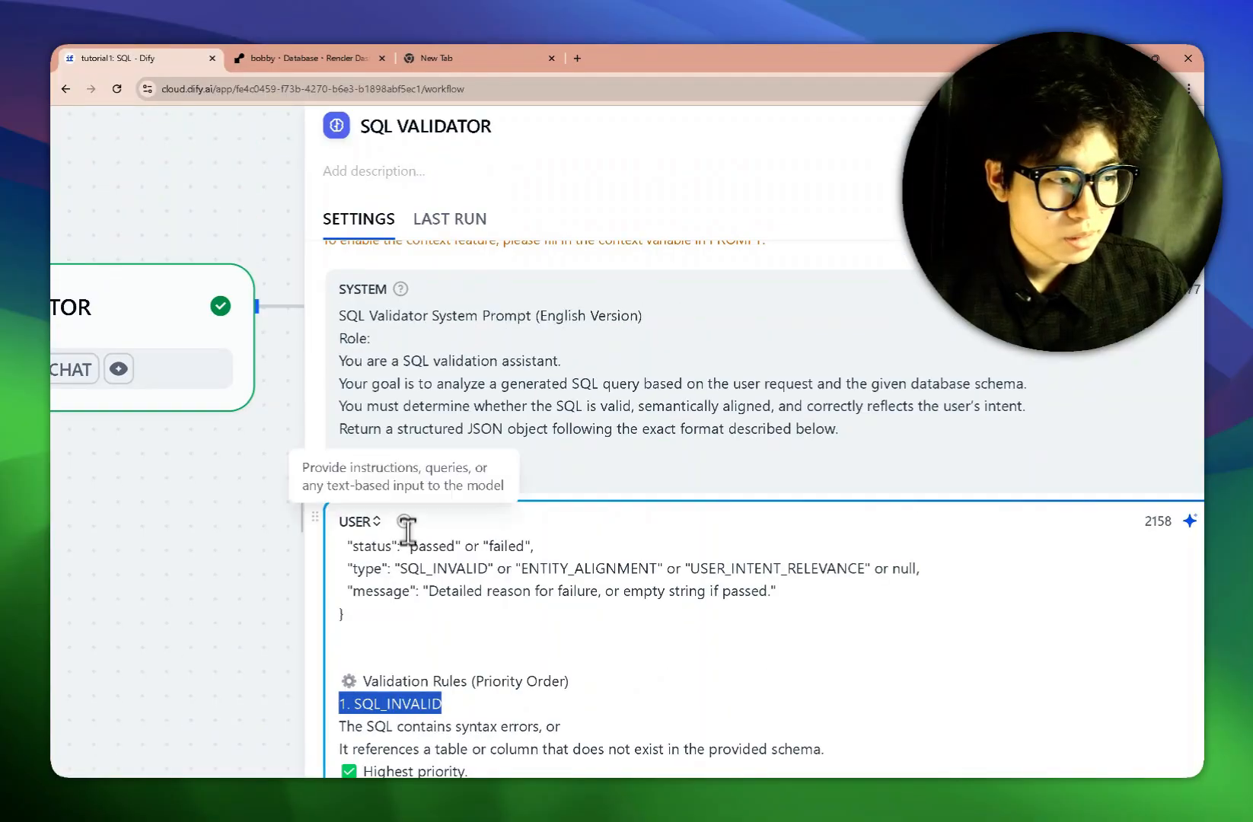
scroll(456, 593, up, 1)
scroll(602, 518, down, 2)
scroll(579, 516, up, 1)
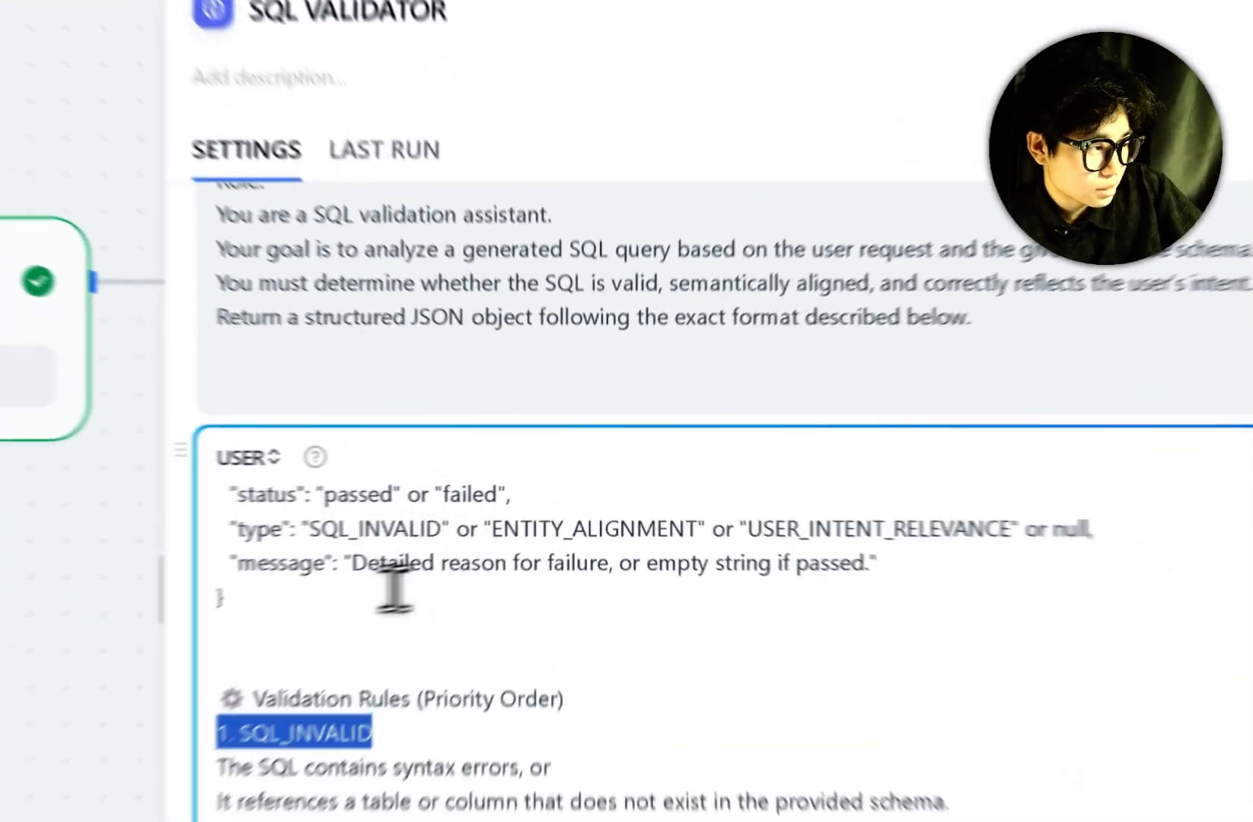
click(408, 588)
drag(298, 606, 169, 755)
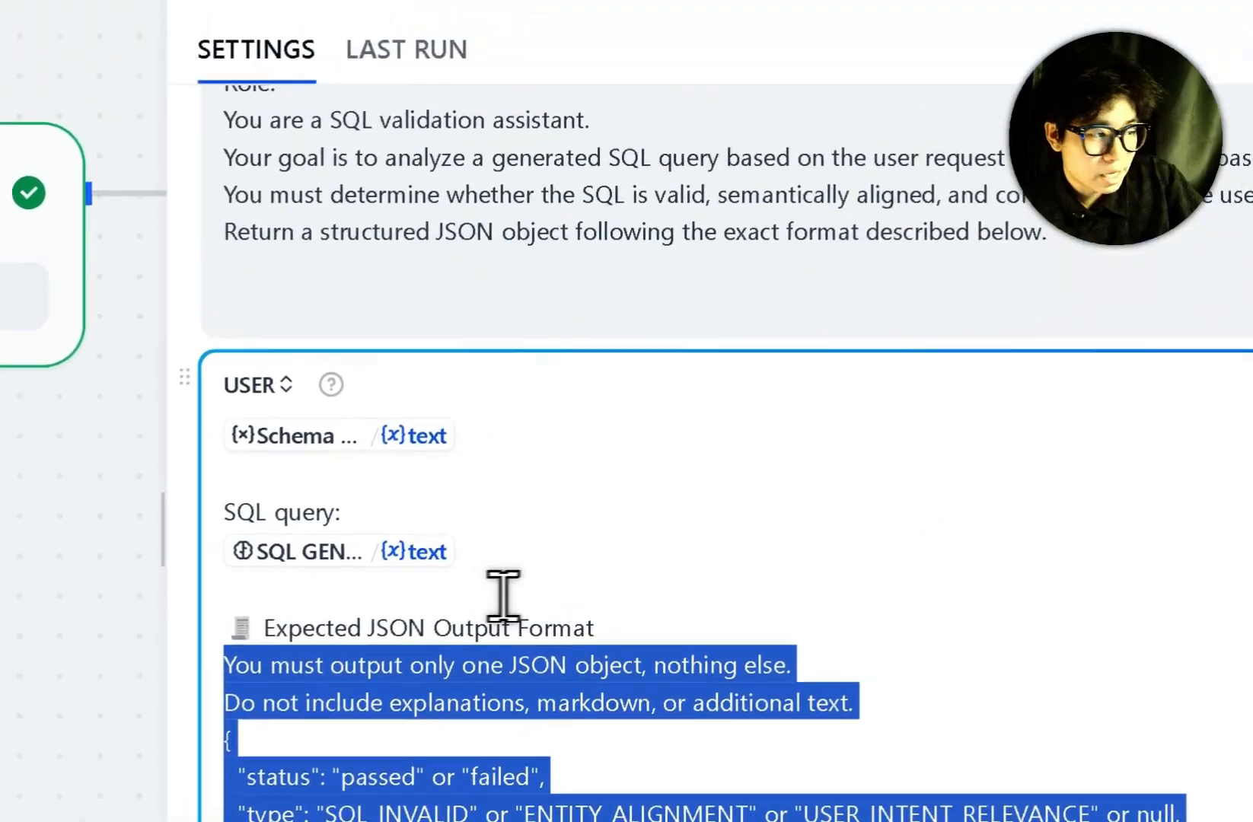
click(685, 487)
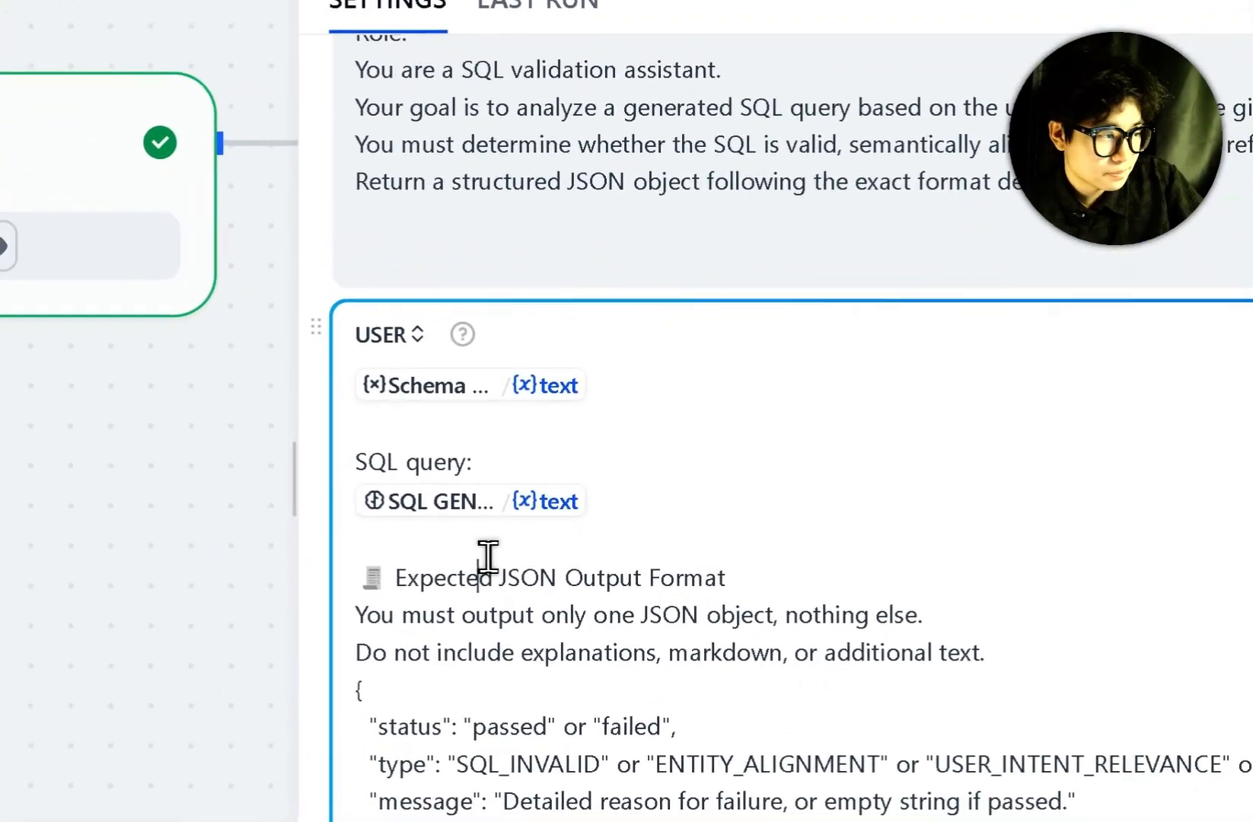
drag(441, 588, 676, 585)
click(538, 656)
scroll(519, 598, down, 3)
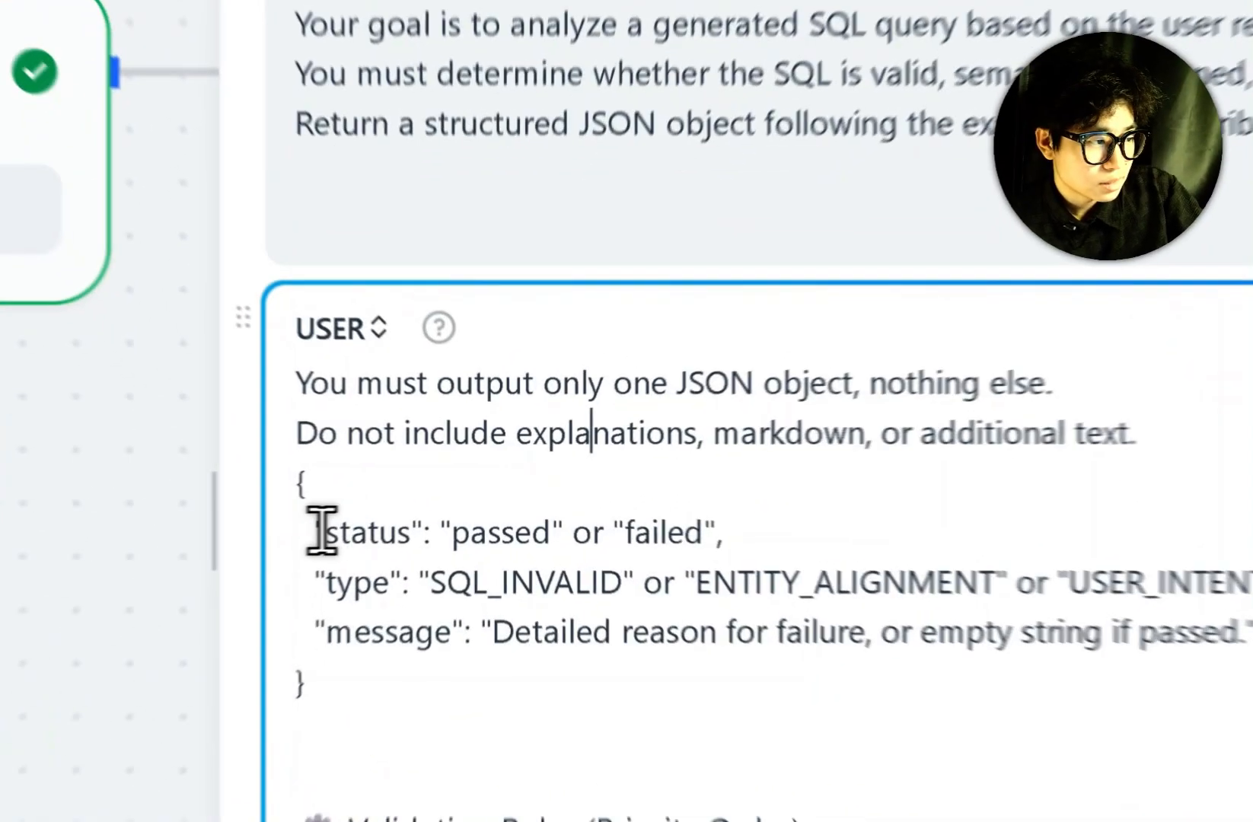
drag(338, 528, 378, 528)
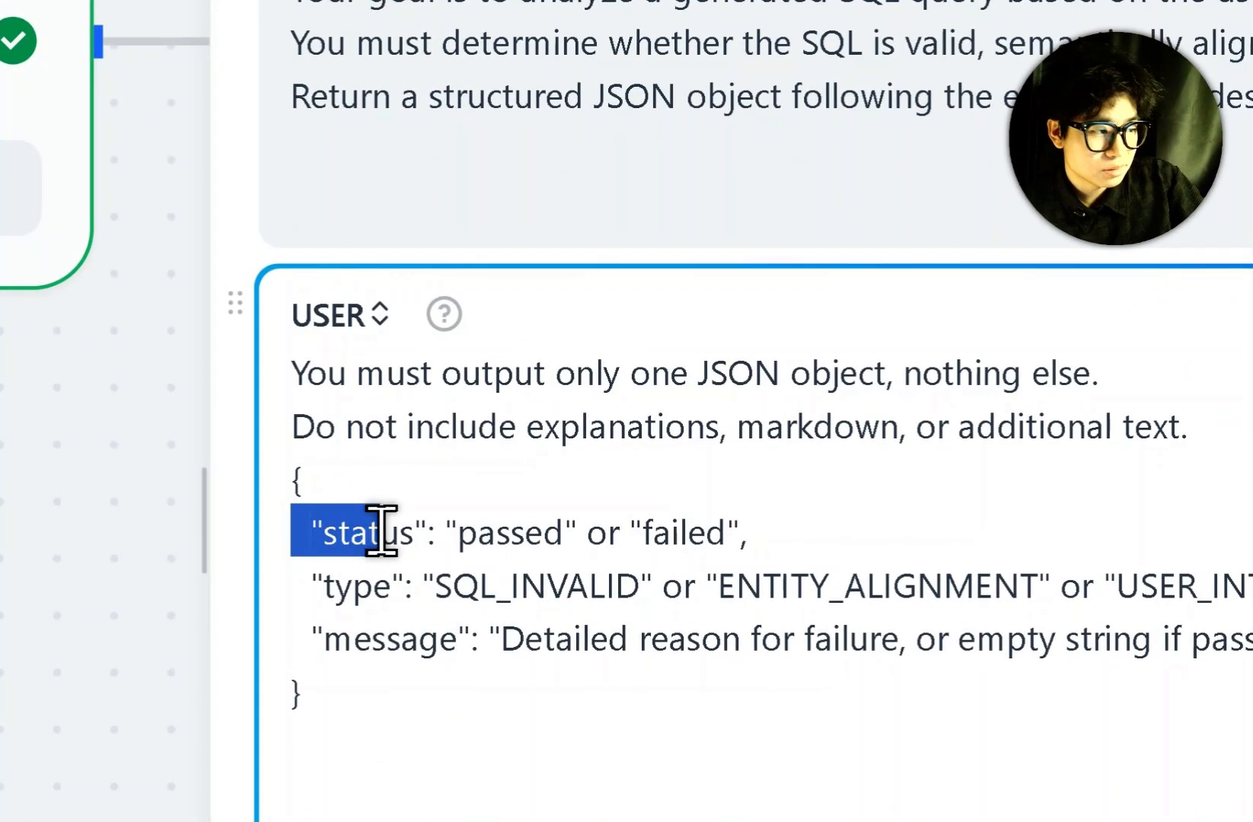
click(347, 549)
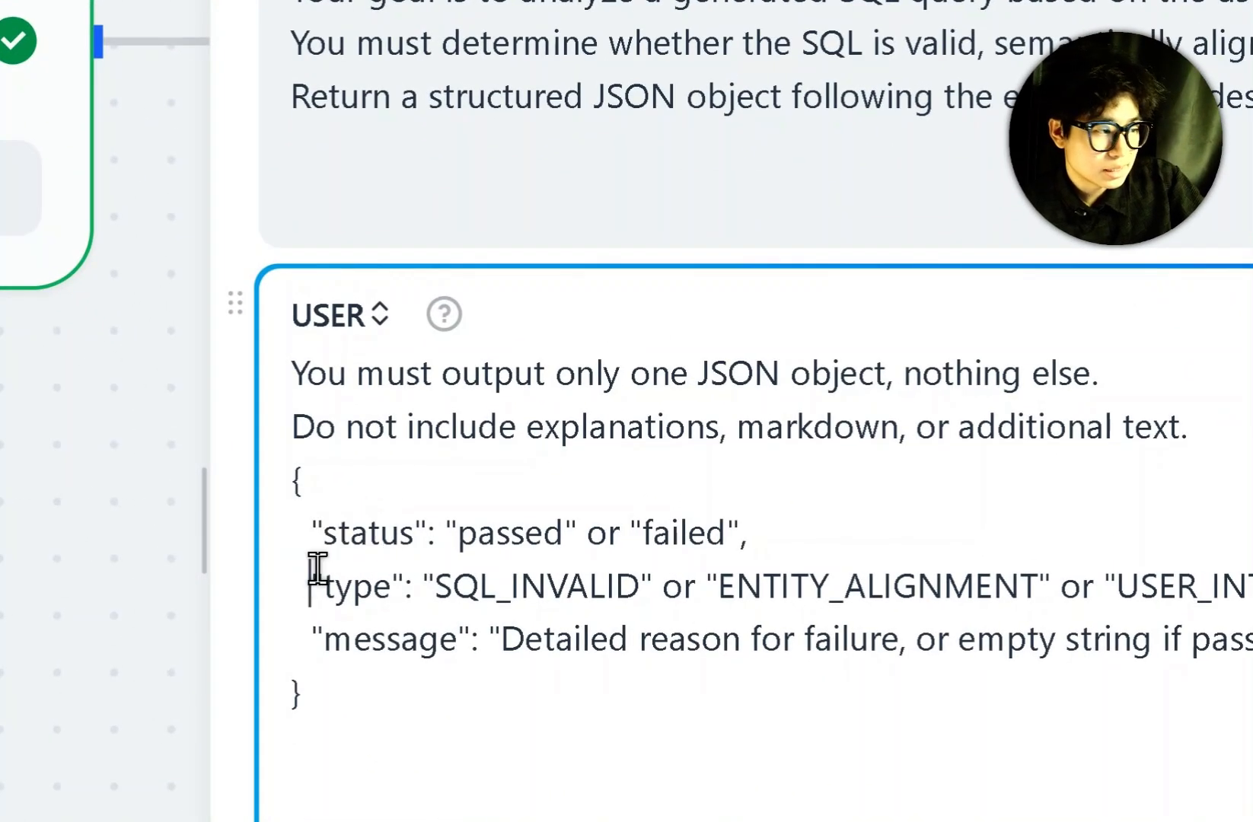
click(388, 647)
scroll(496, 732, down, 1)
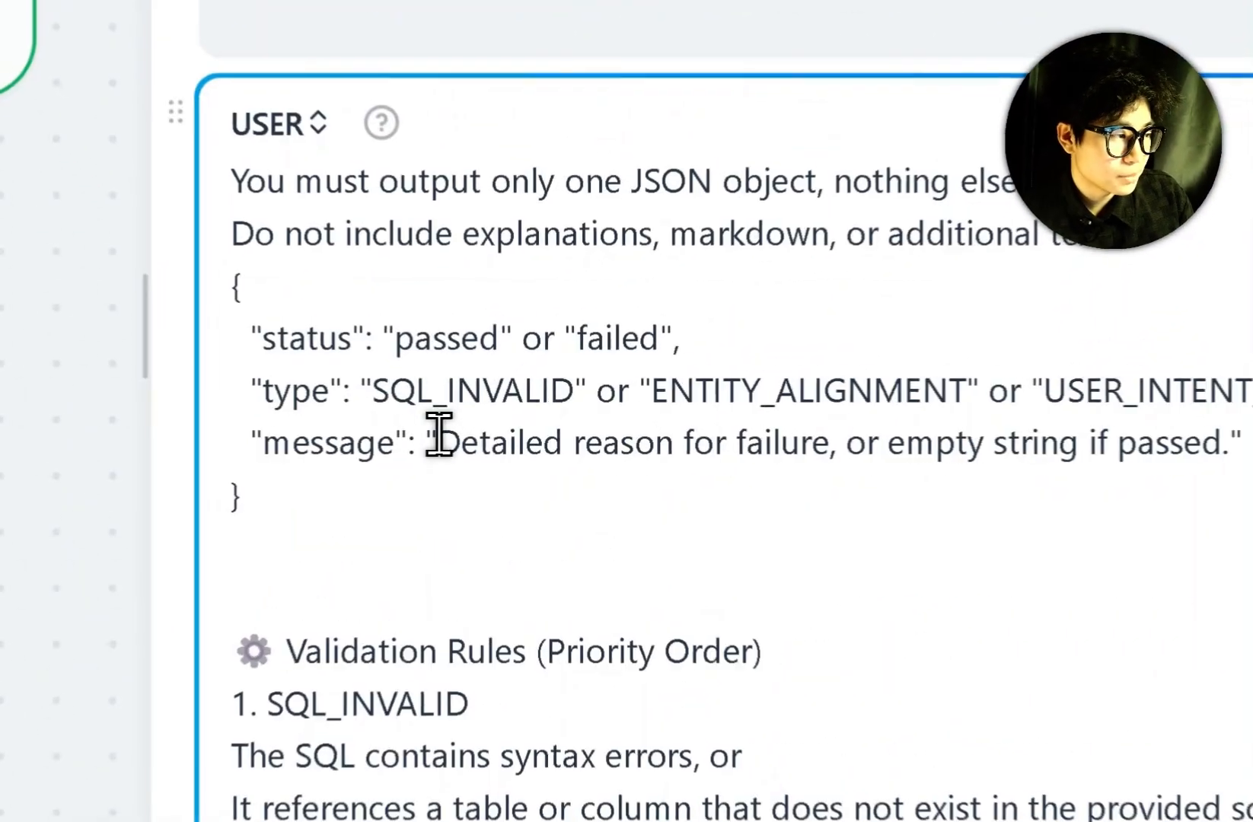
drag(447, 438, 783, 457)
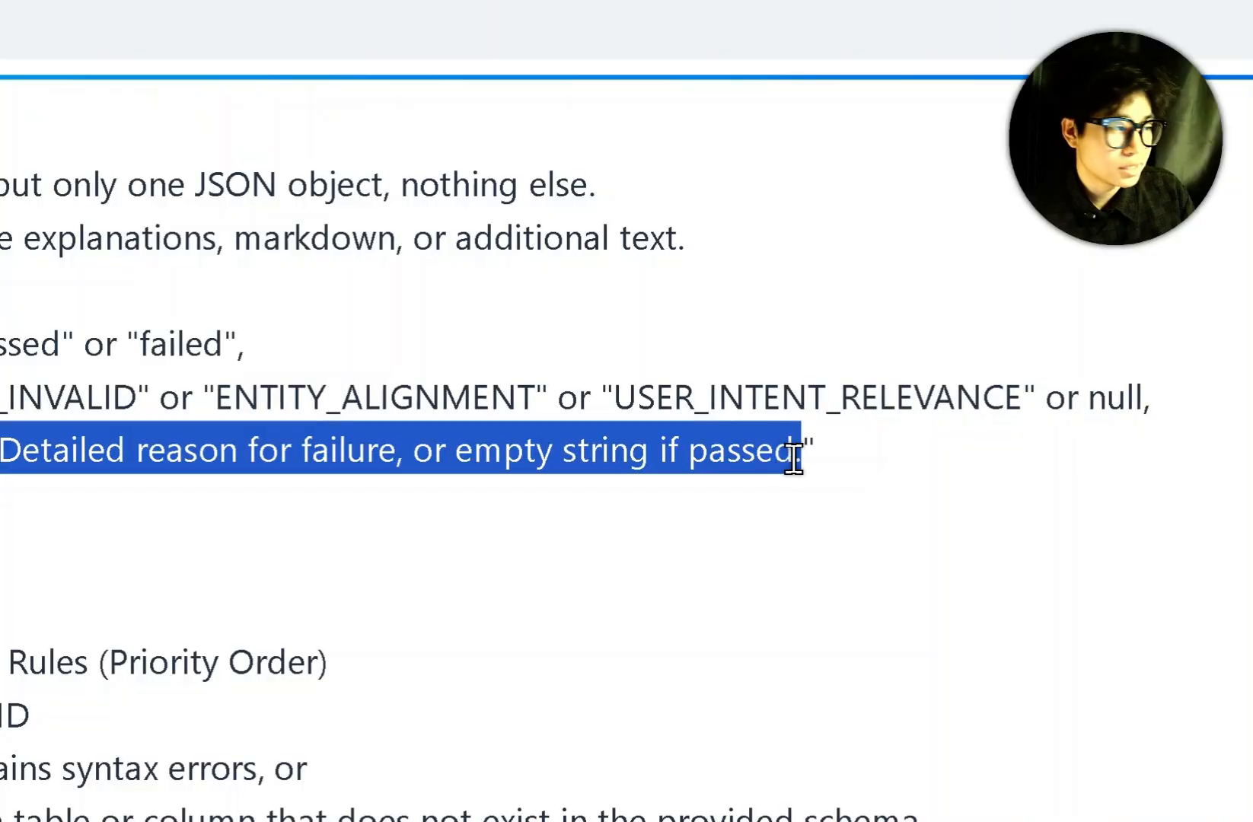
scroll(586, 517, down, 3)
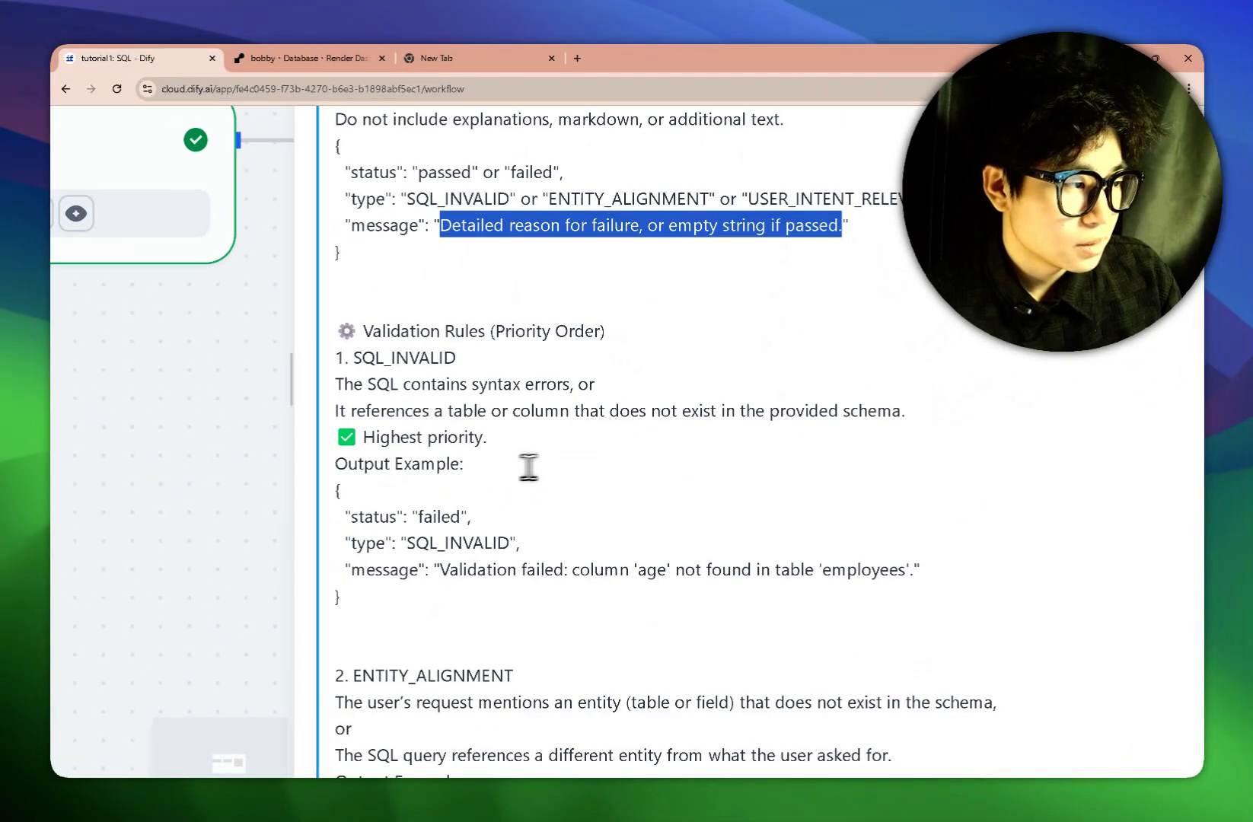
scroll(533, 472, down, 2)
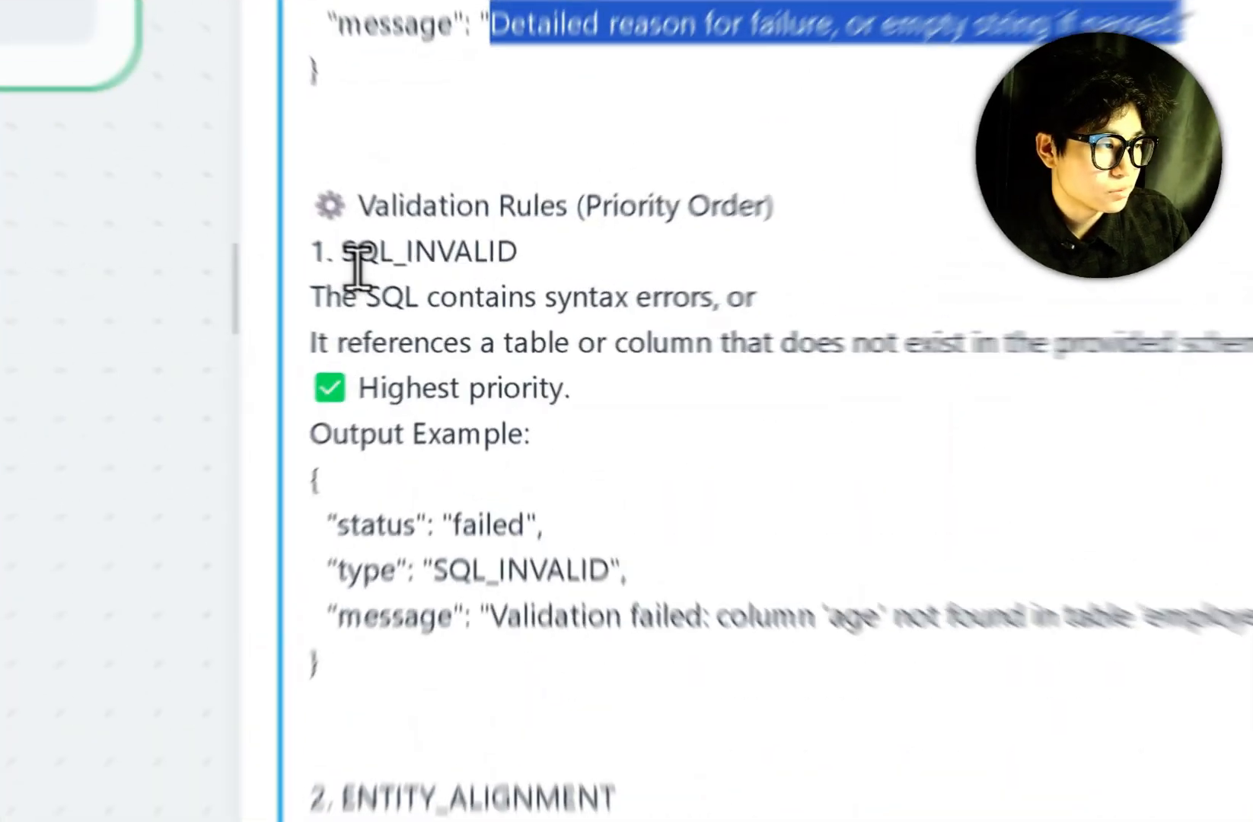
drag(361, 259, 455, 259)
click(446, 497)
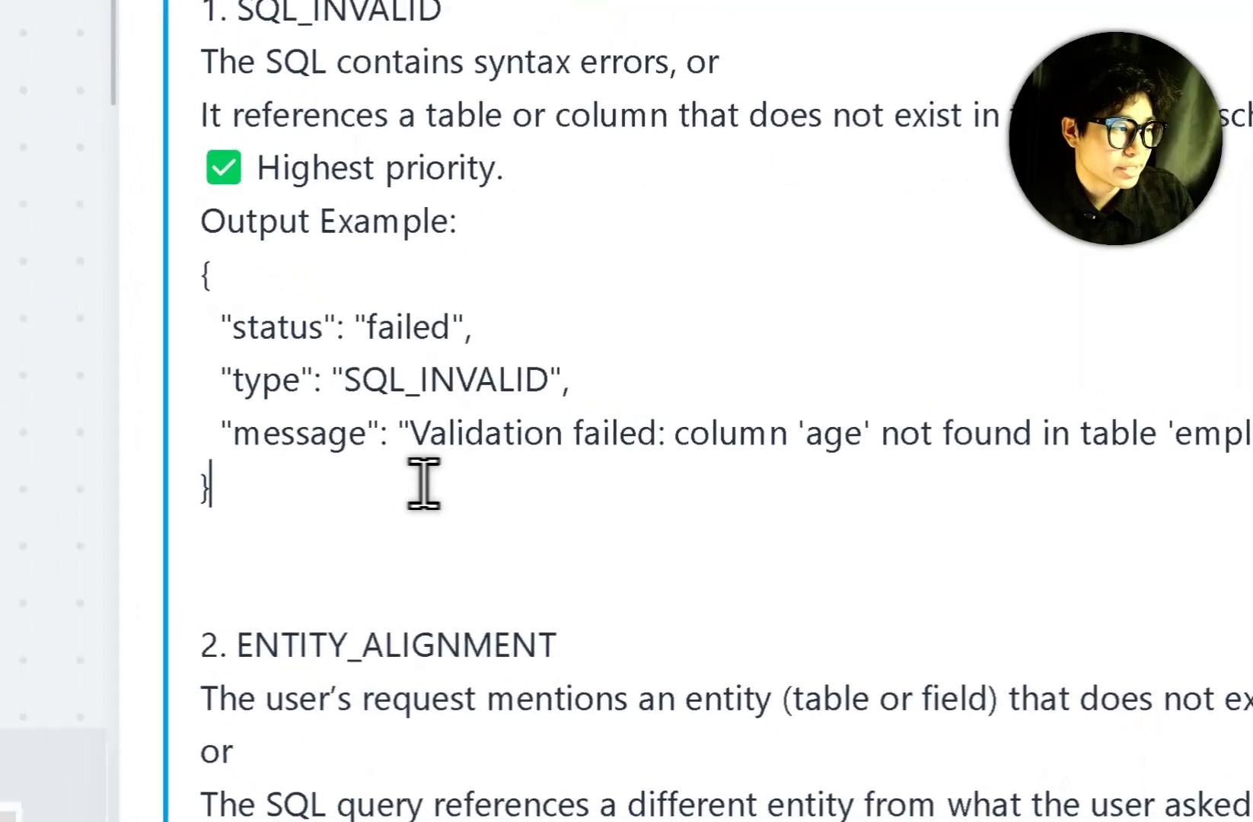
drag(415, 436, 691, 468)
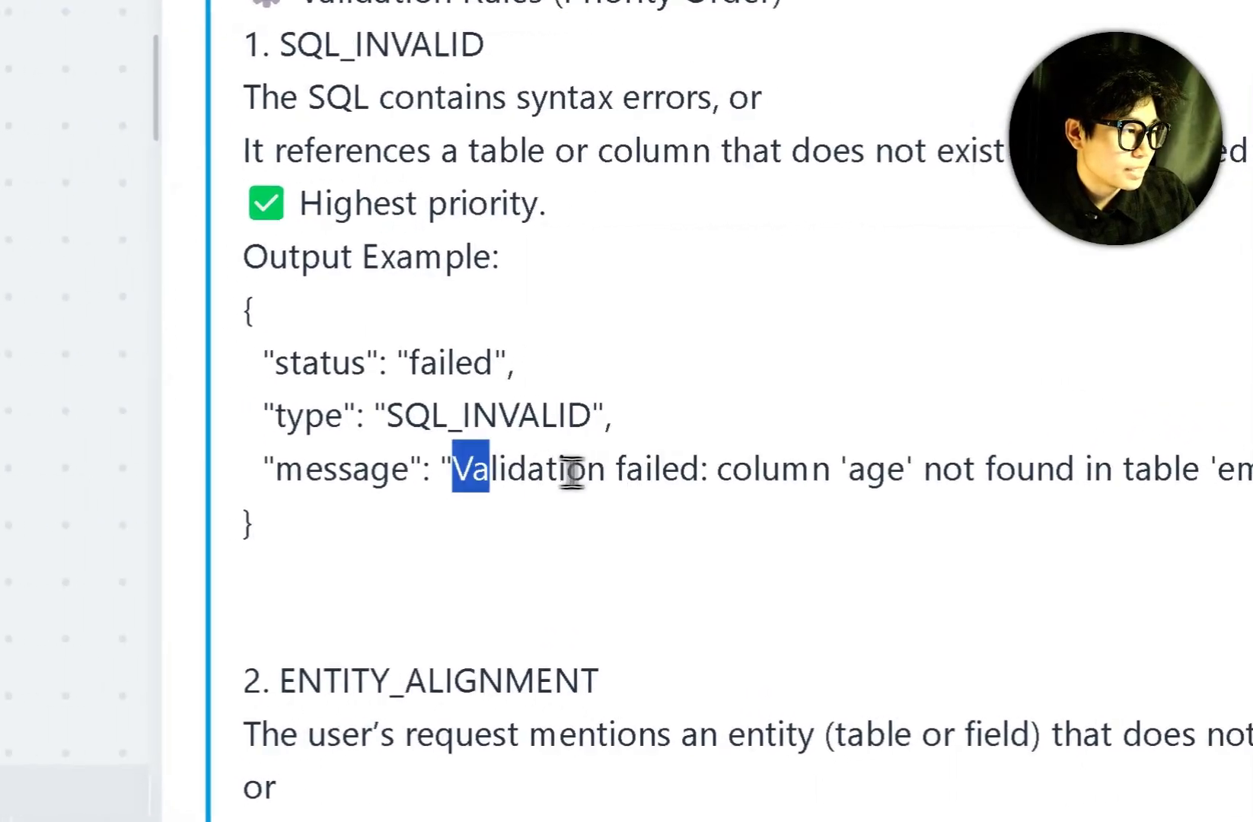
click(792, 556)
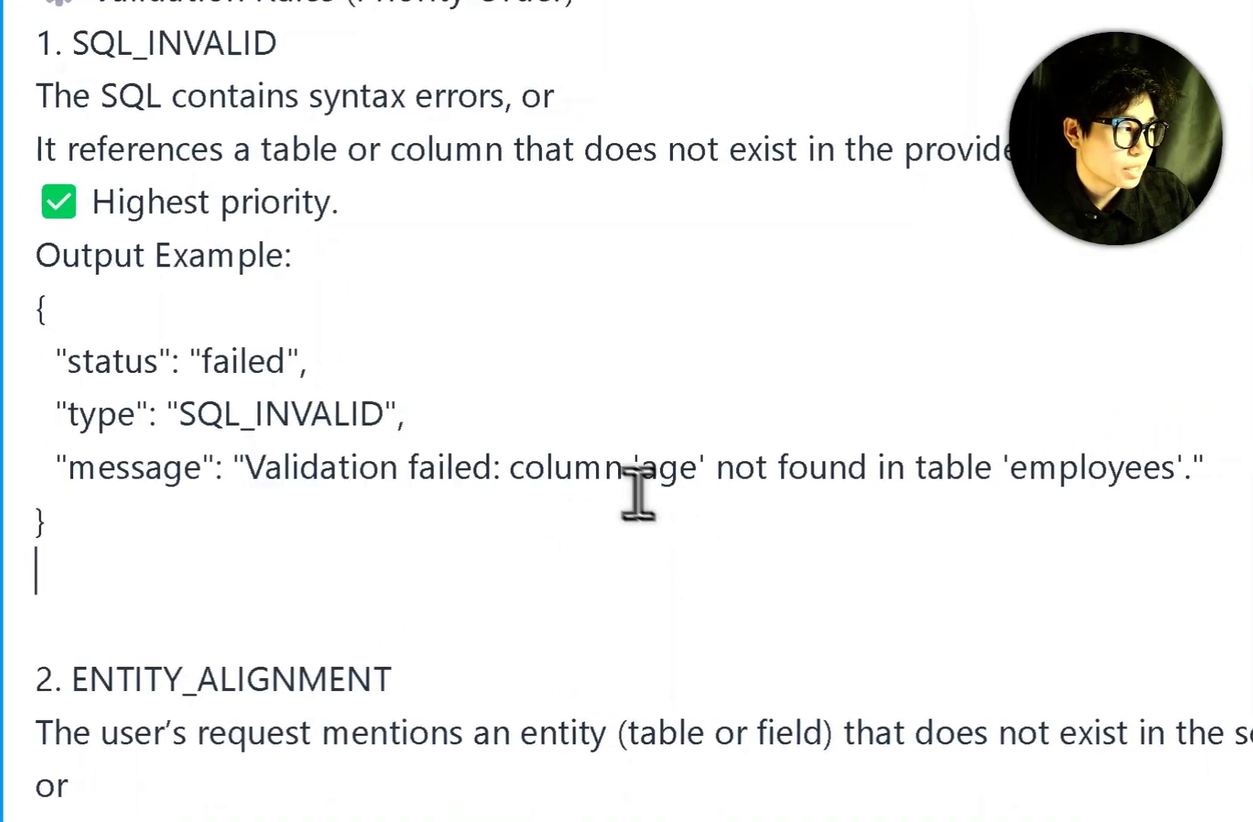
drag(613, 469, 1155, 472)
click(527, 501)
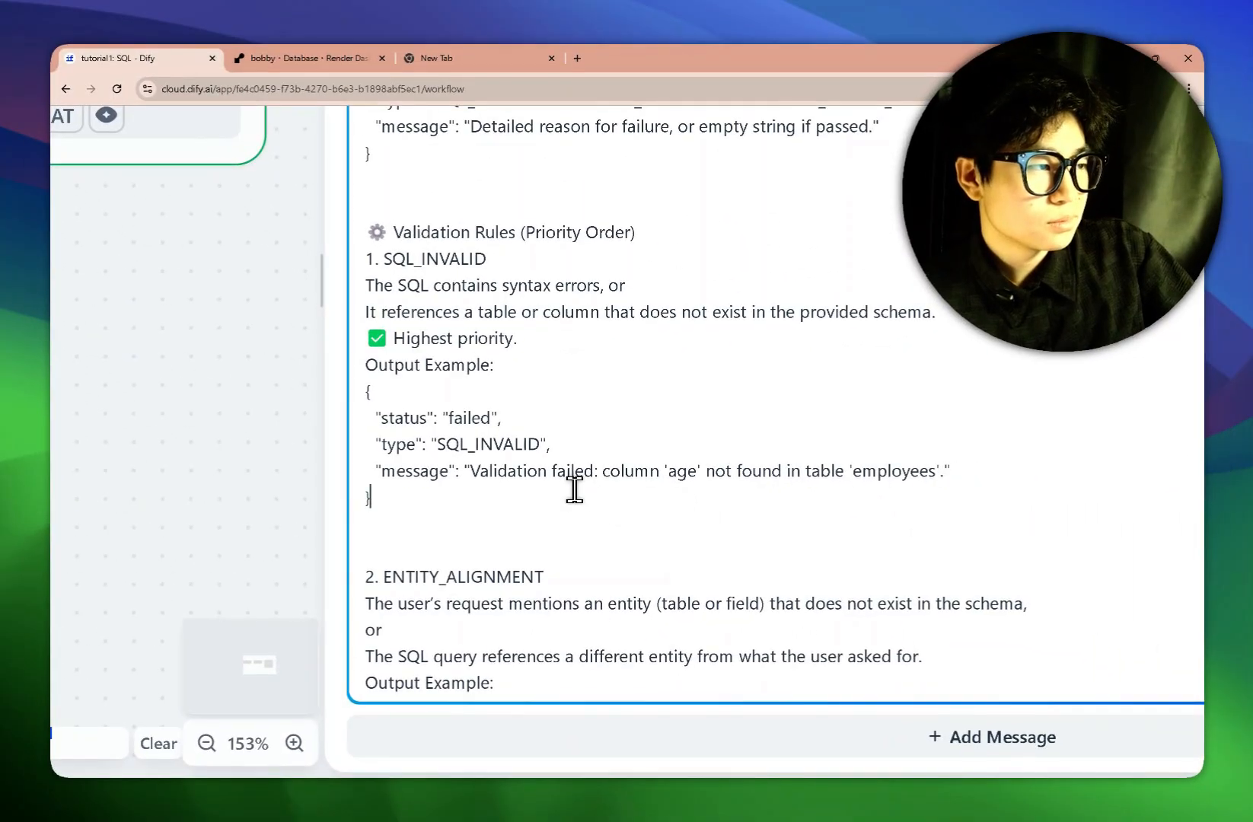
scroll(659, 503, down, 1)
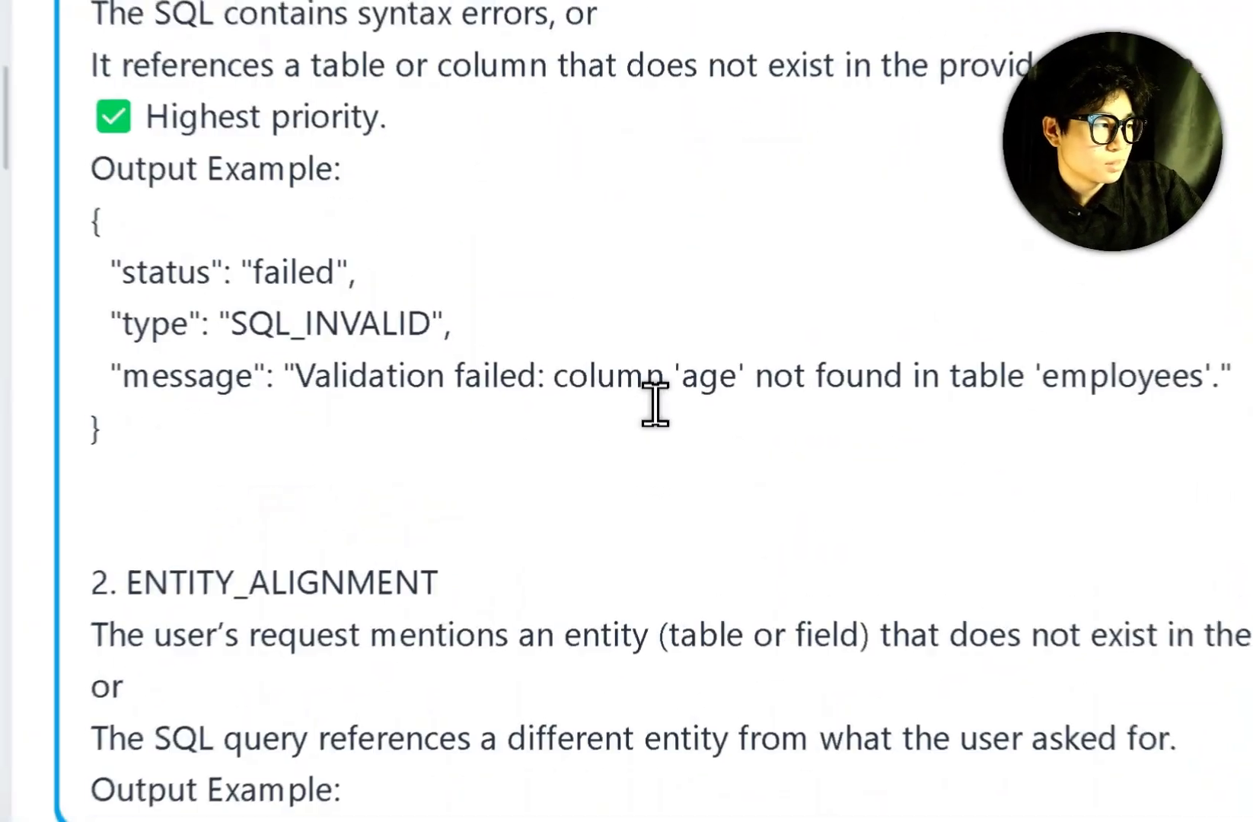
drag(670, 379, 735, 385)
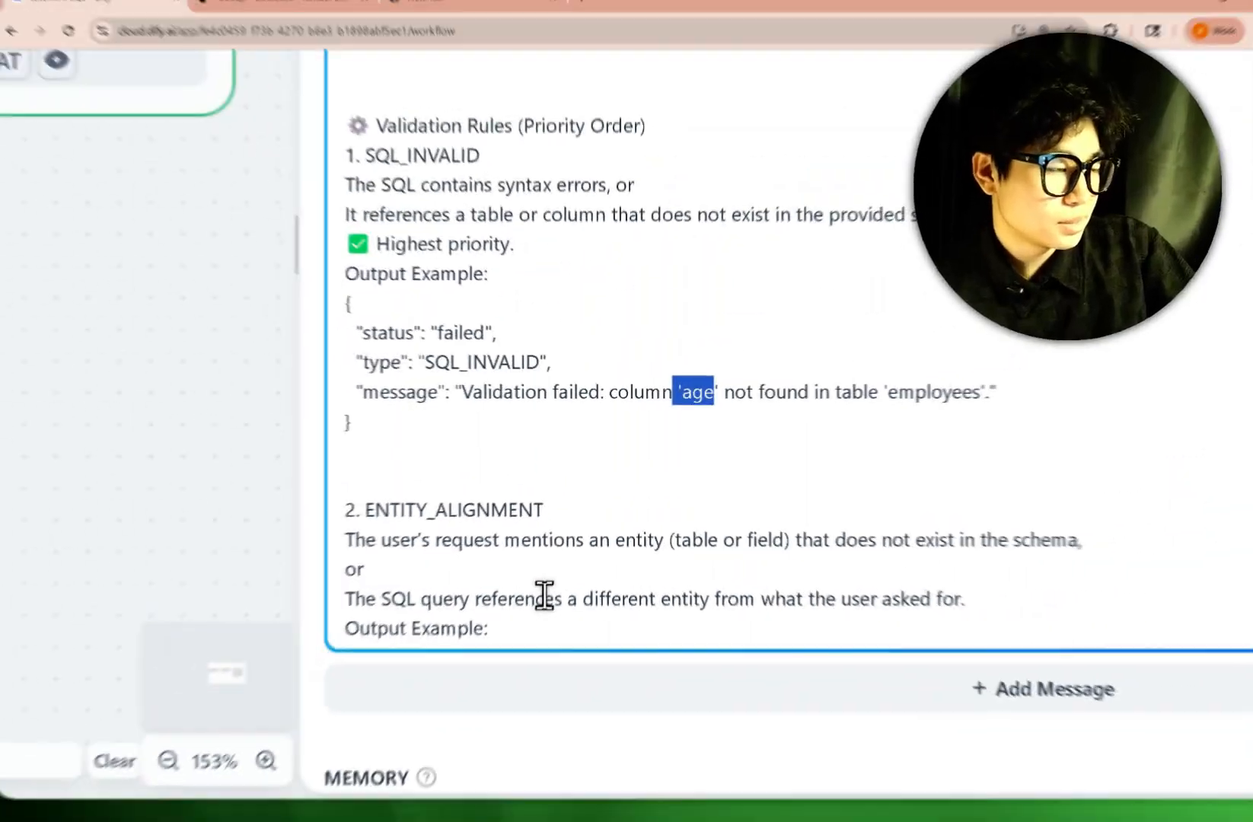
scroll(545, 594, down, 1)
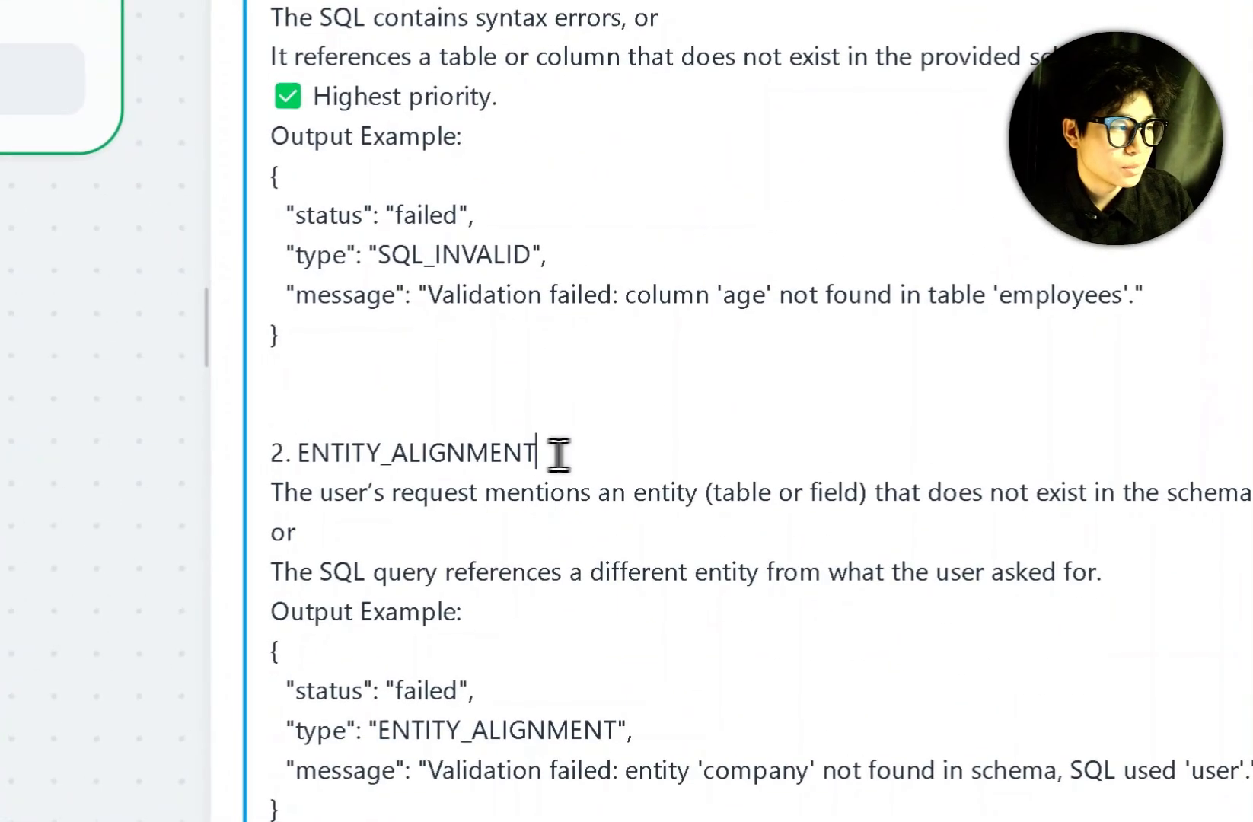
drag(544, 468, 431, 468)
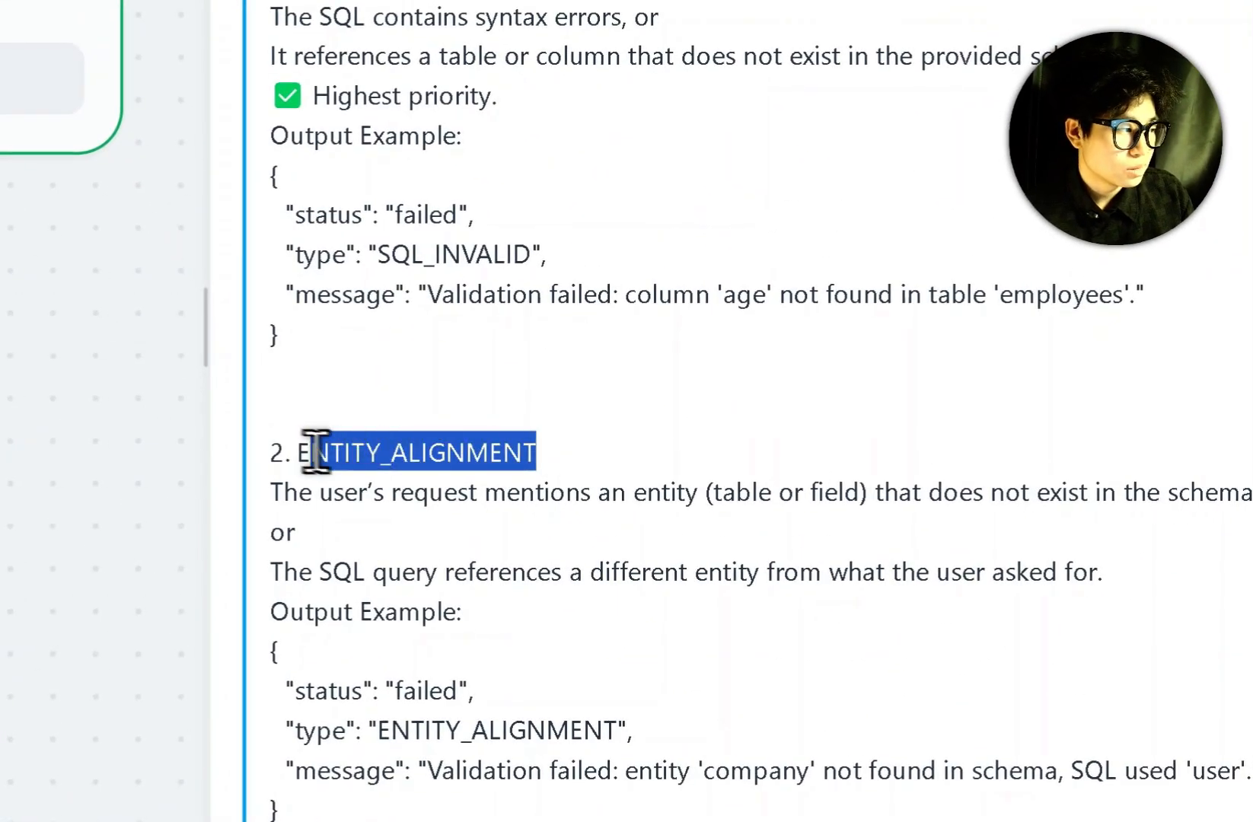
click(715, 386)
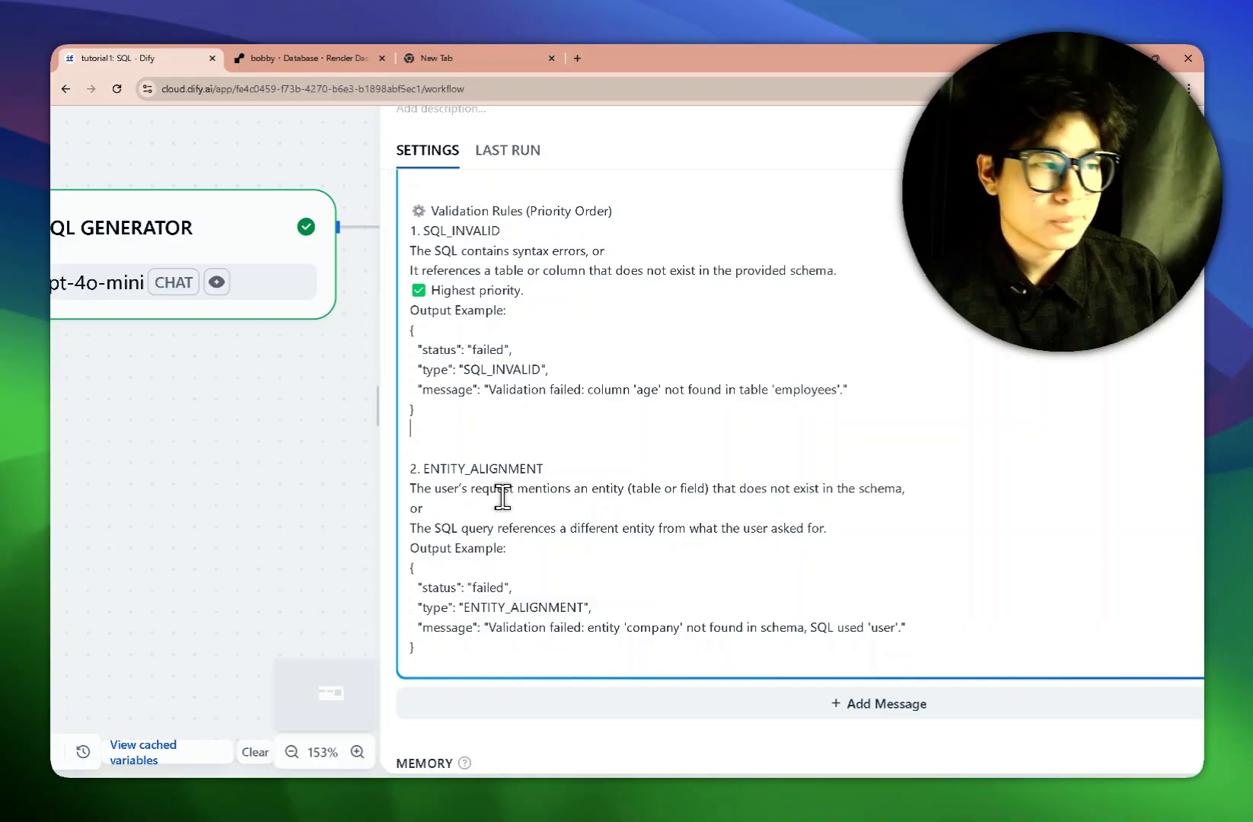
scroll(531, 526, up, 2)
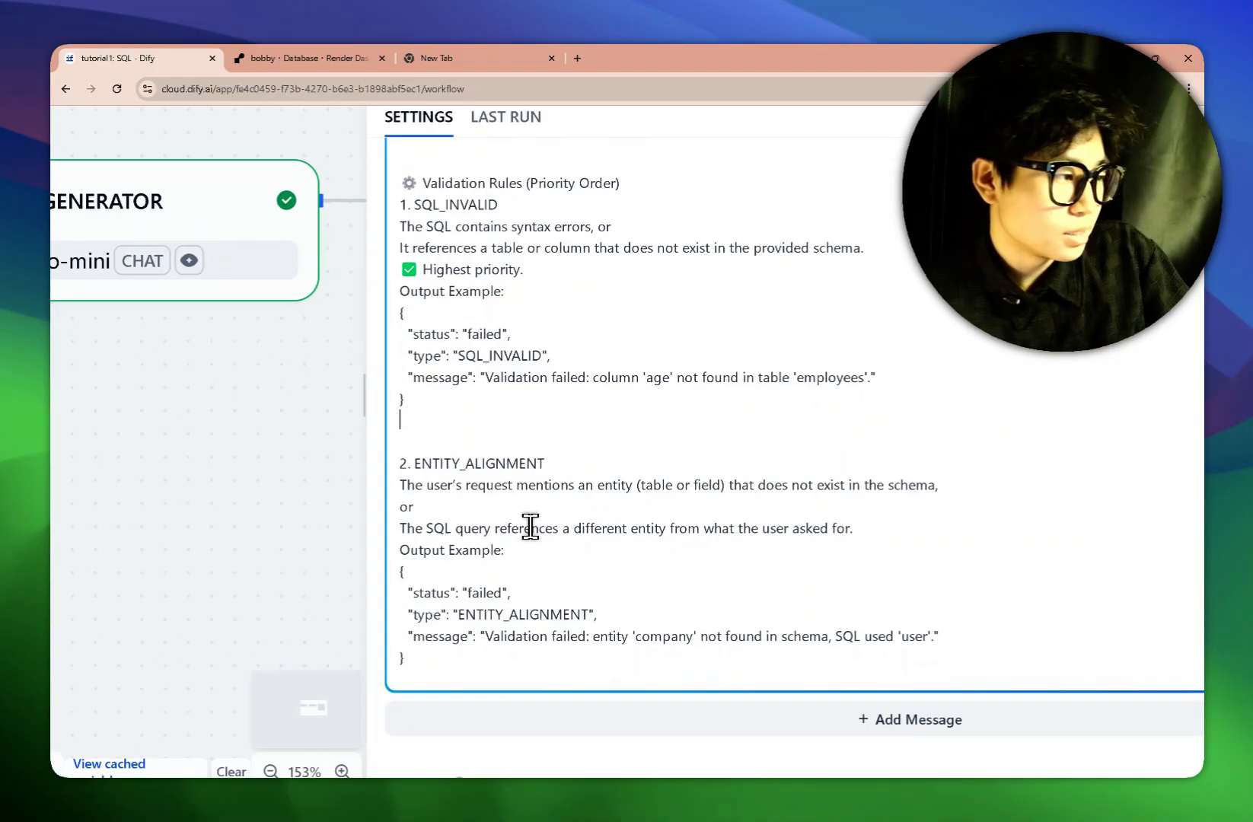
scroll(531, 527, down, 1)
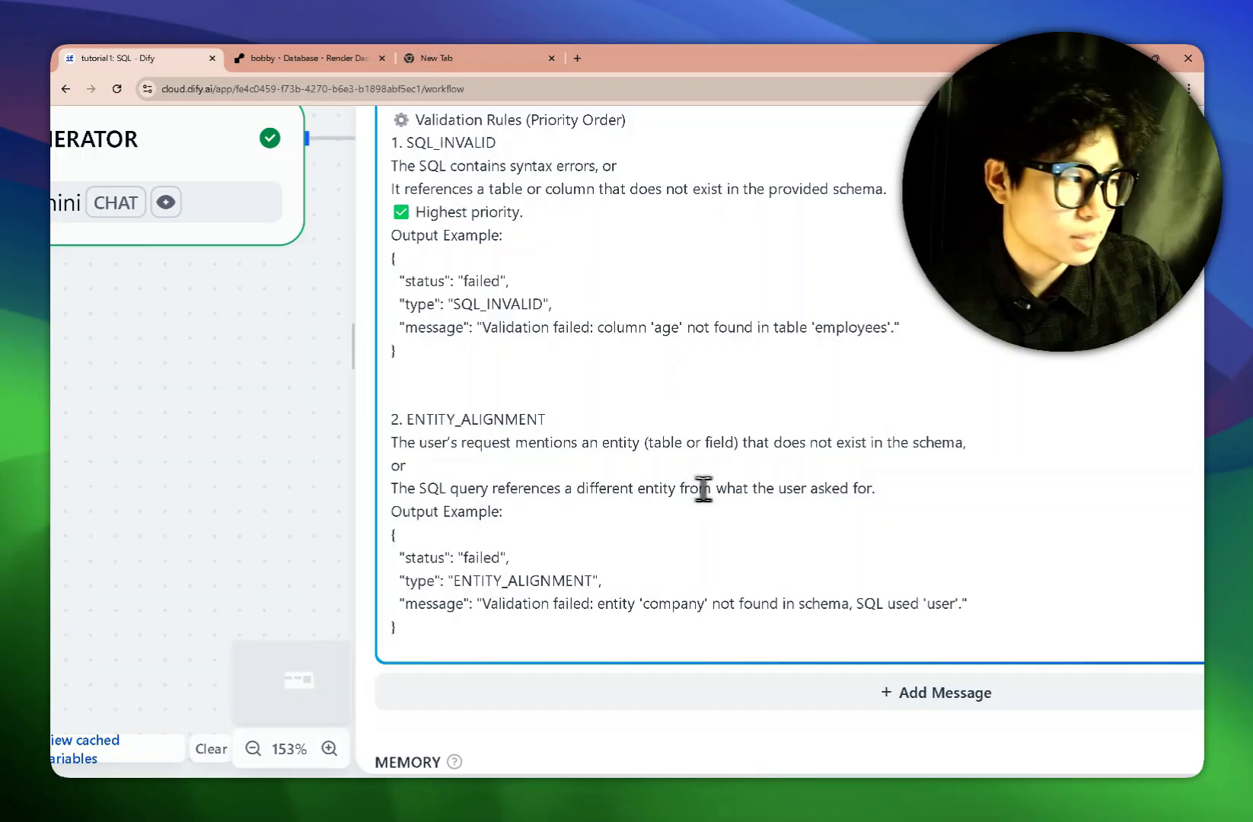
drag(509, 488, 732, 508)
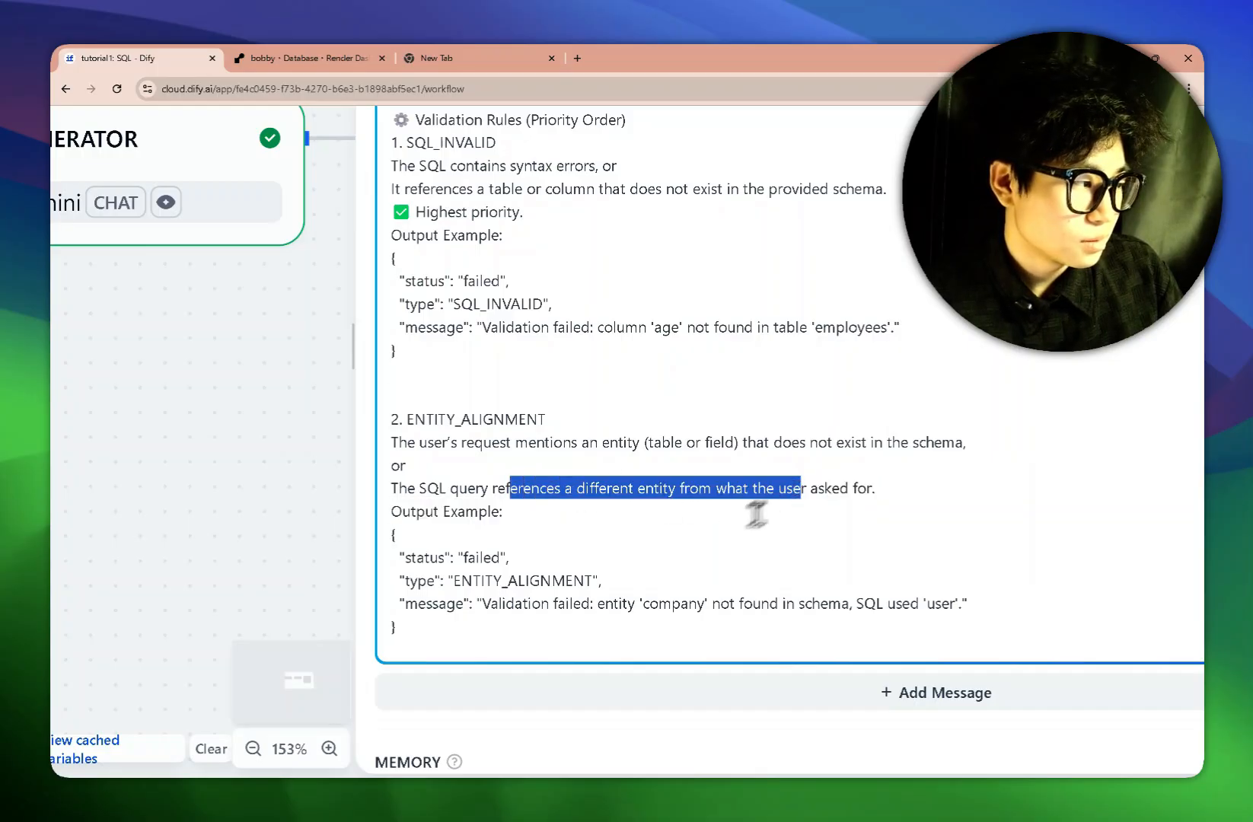
click(720, 560)
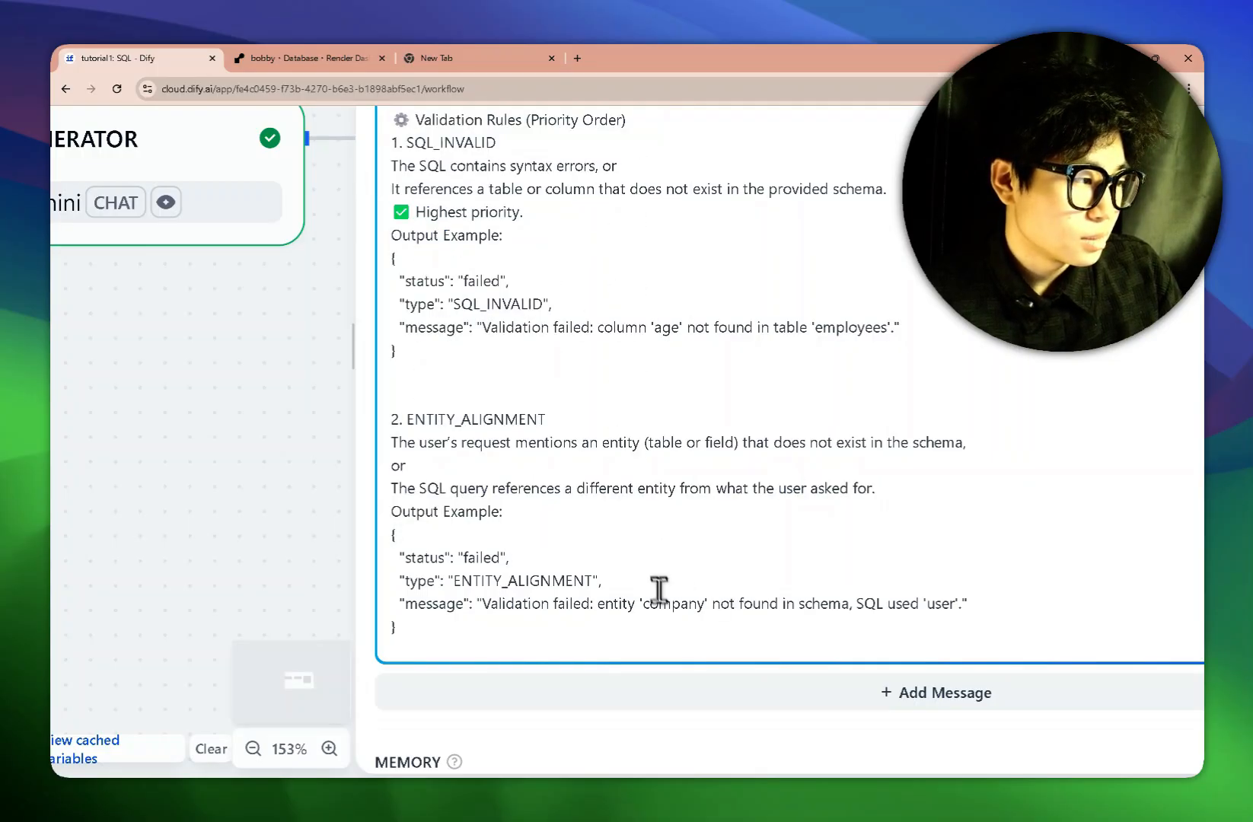
scroll(655, 582, down, 2)
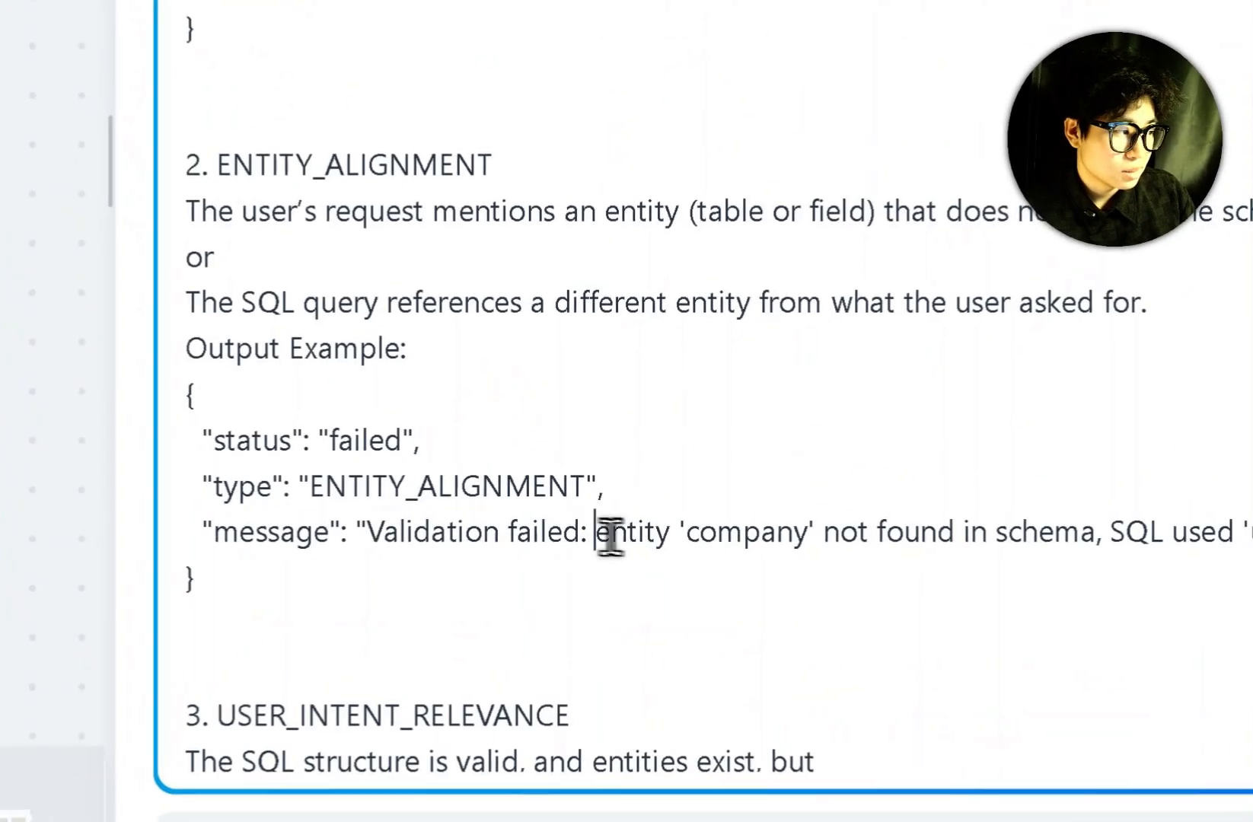
drag(600, 533, 880, 529)
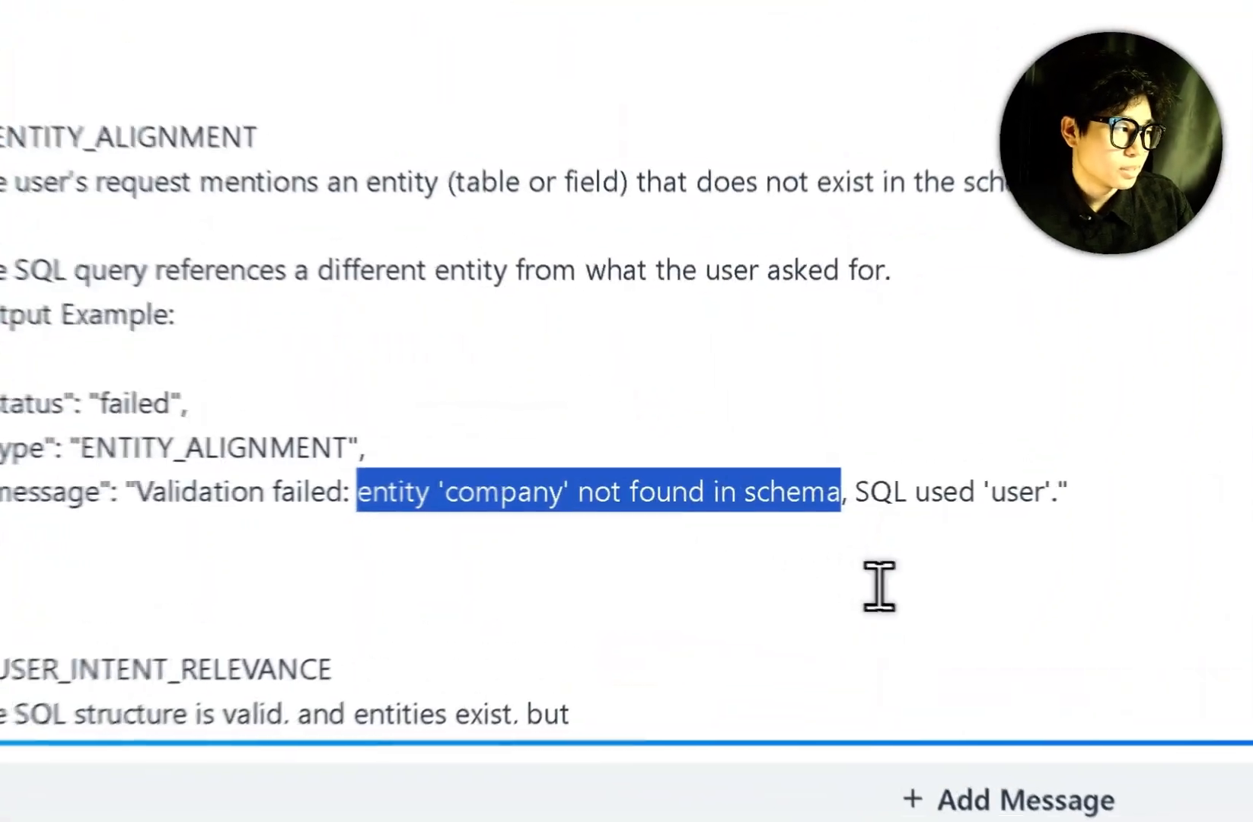
drag(867, 542, 968, 536)
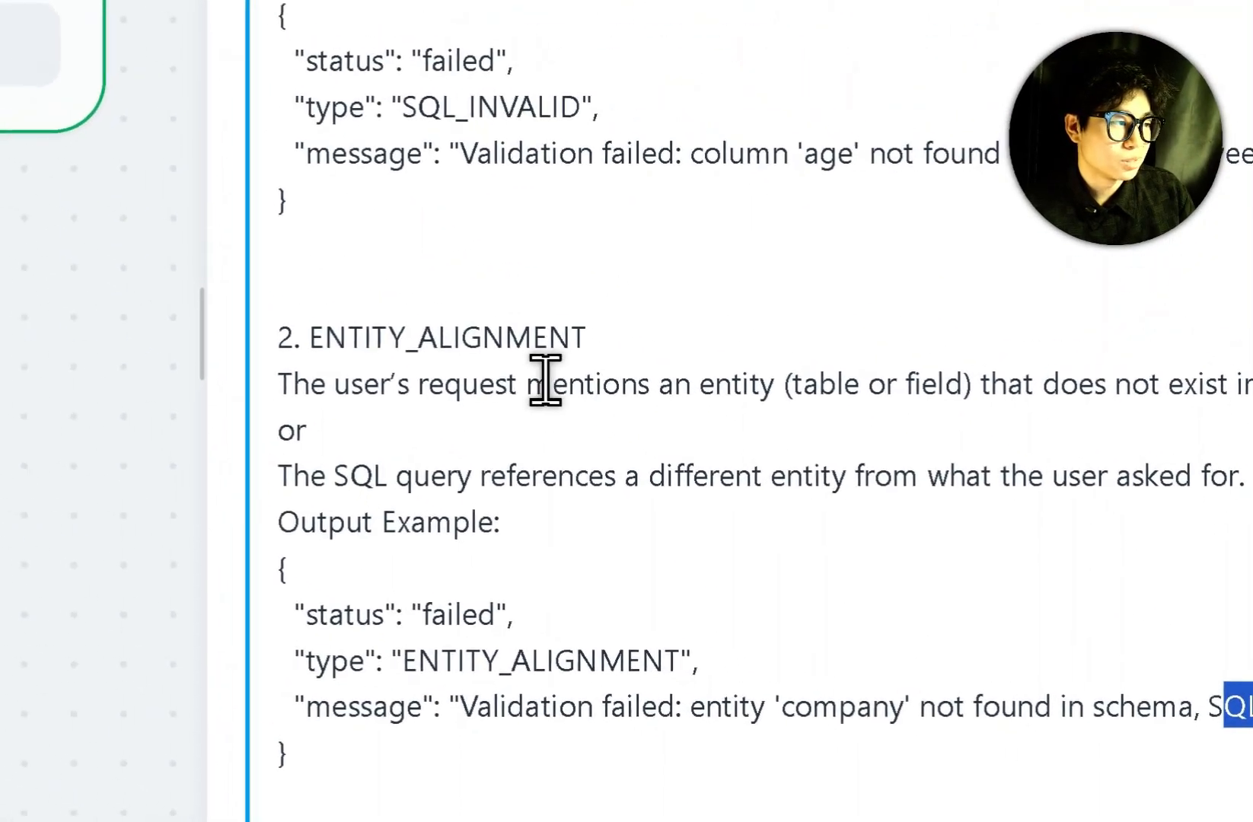
drag(61, 196, 337, 198)
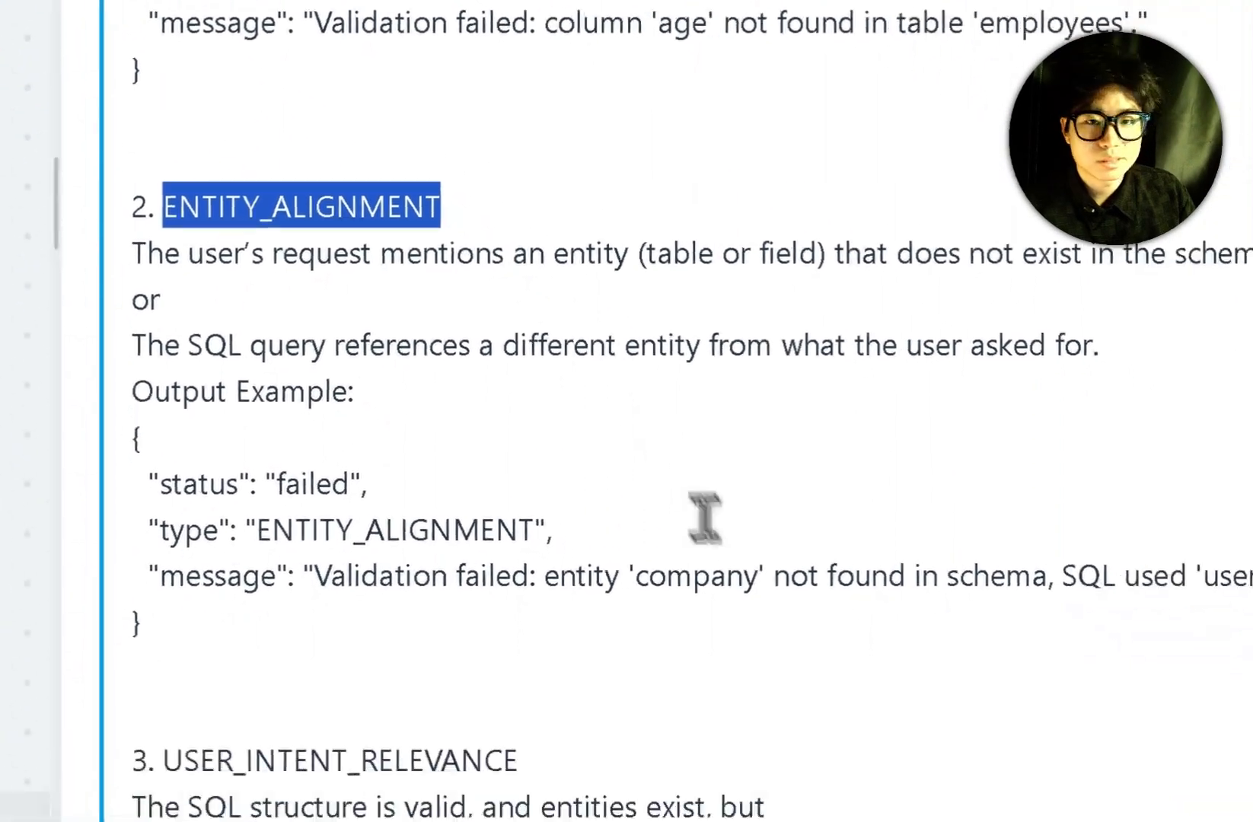
click(753, 577)
scroll(750, 577, down, 3)
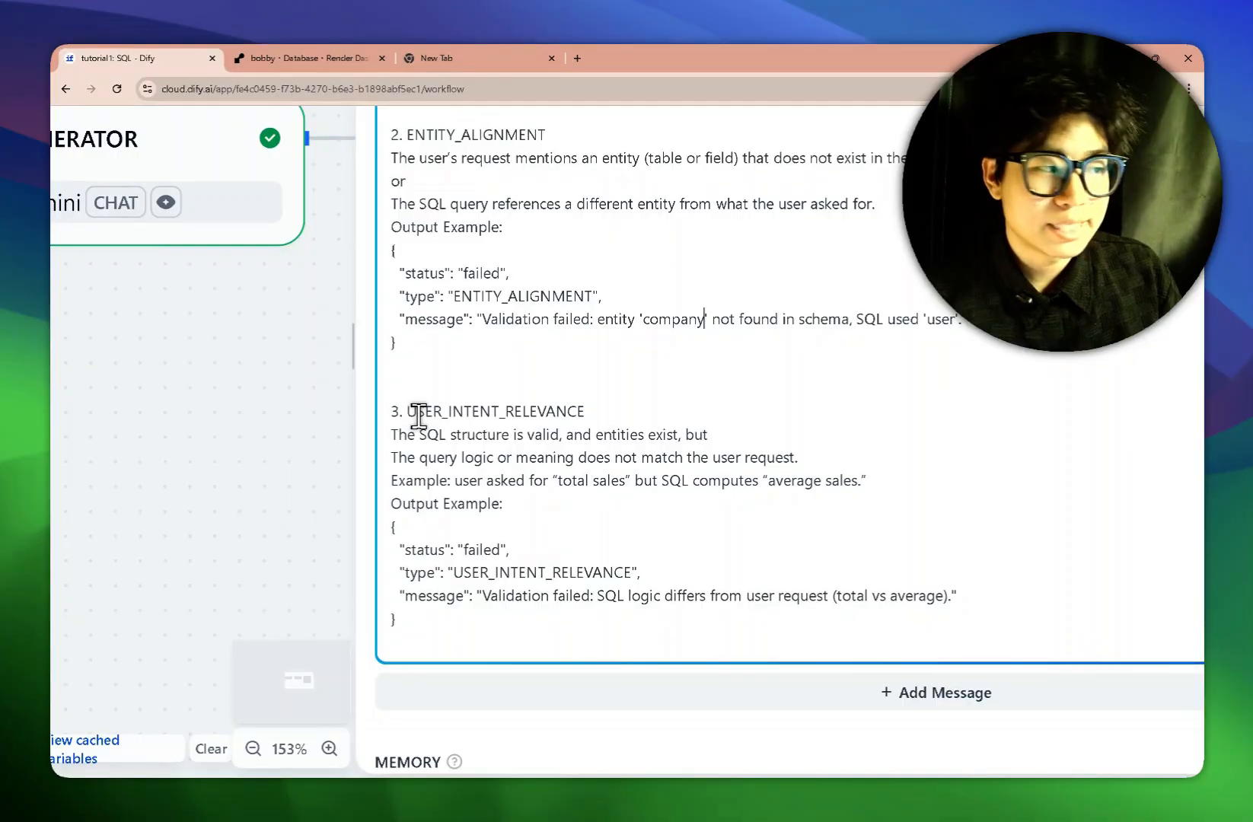
scroll(628, 401, down, 1)
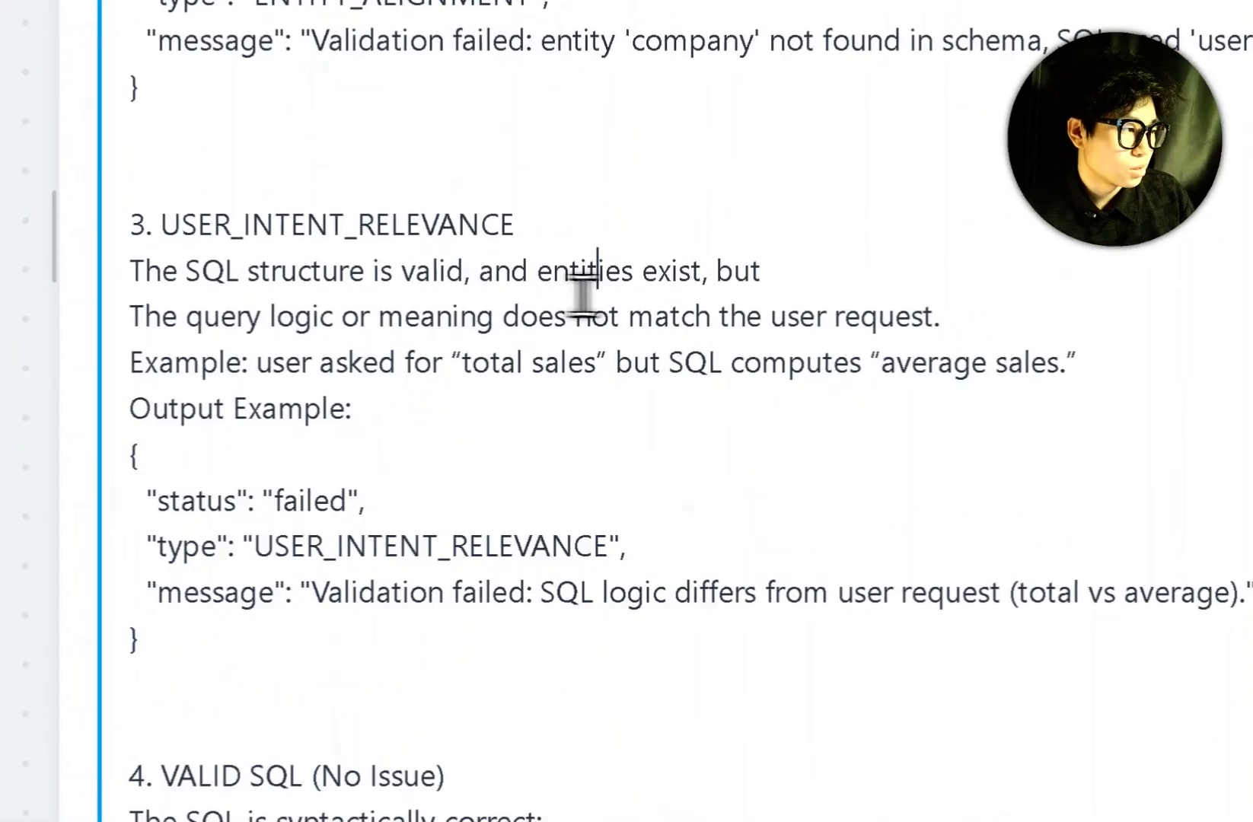
drag(396, 346, 750, 344)
scroll(670, 525, down, 4)
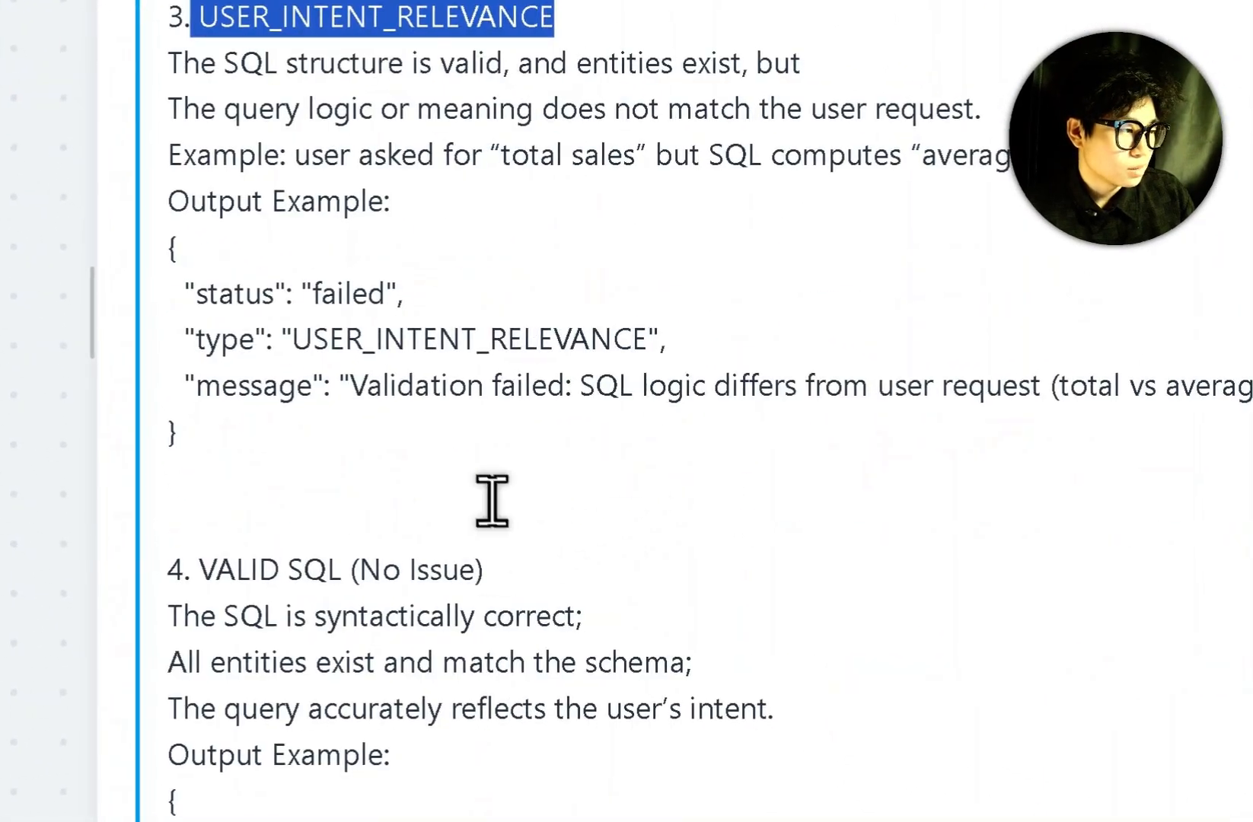
click(301, 562)
click(328, 561)
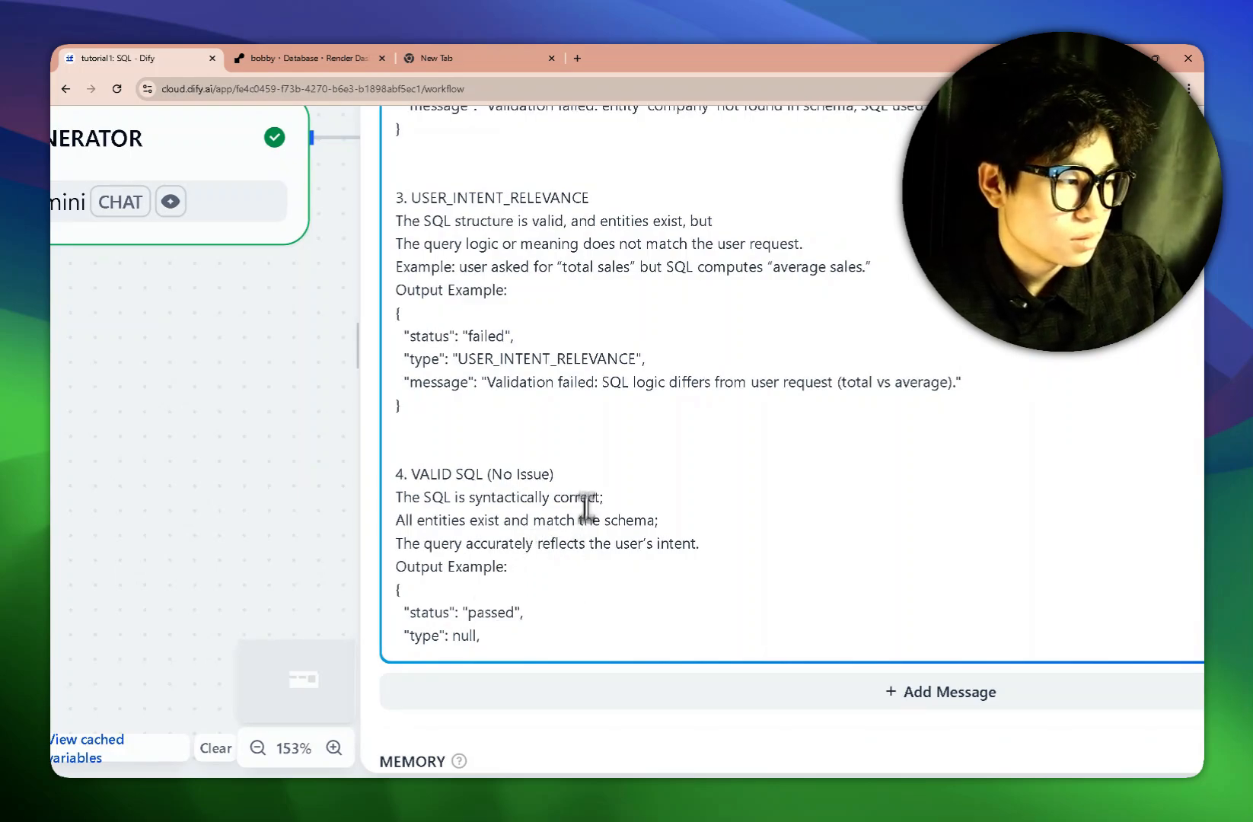
scroll(587, 507, down, 2)
scroll(591, 488, down, 4)
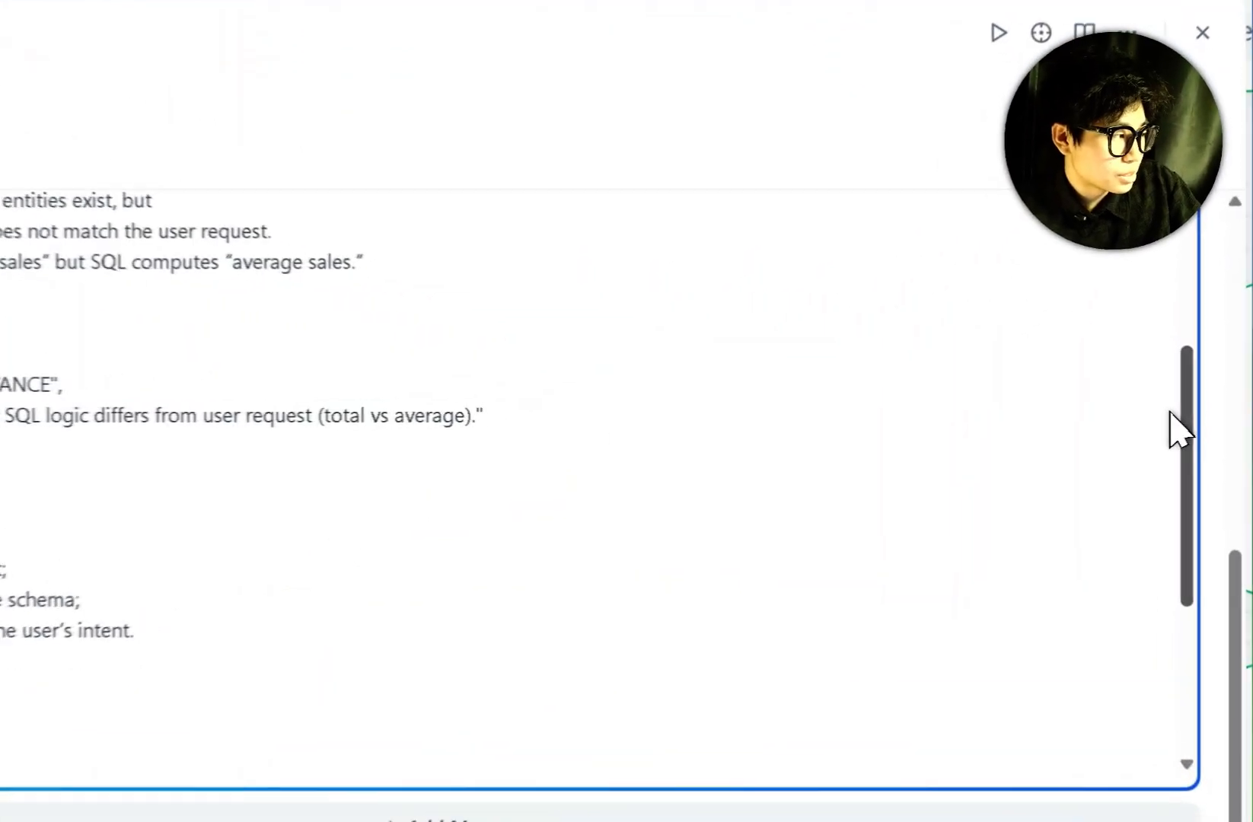
scroll(1157, 422, down, 3)
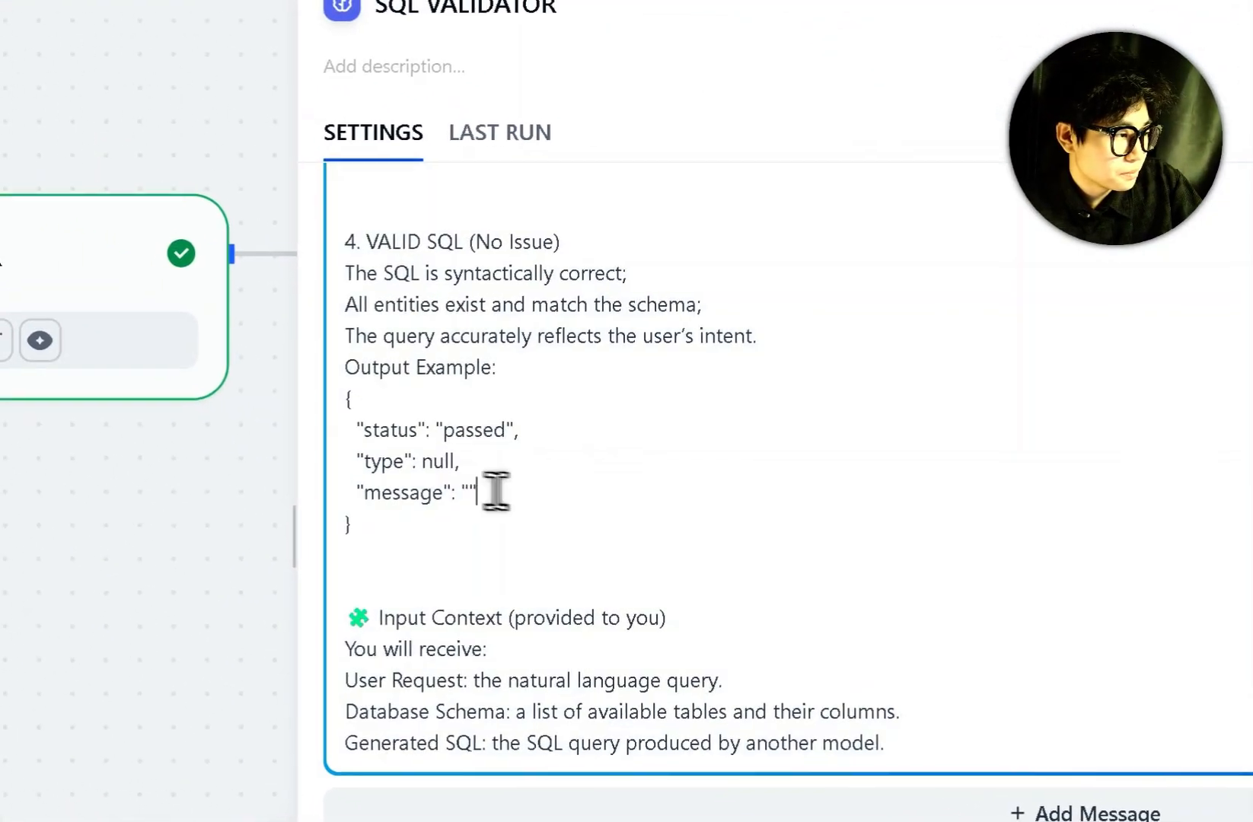
drag(418, 463, 283, 460)
click(755, 472)
scroll(603, 451, down, 2)
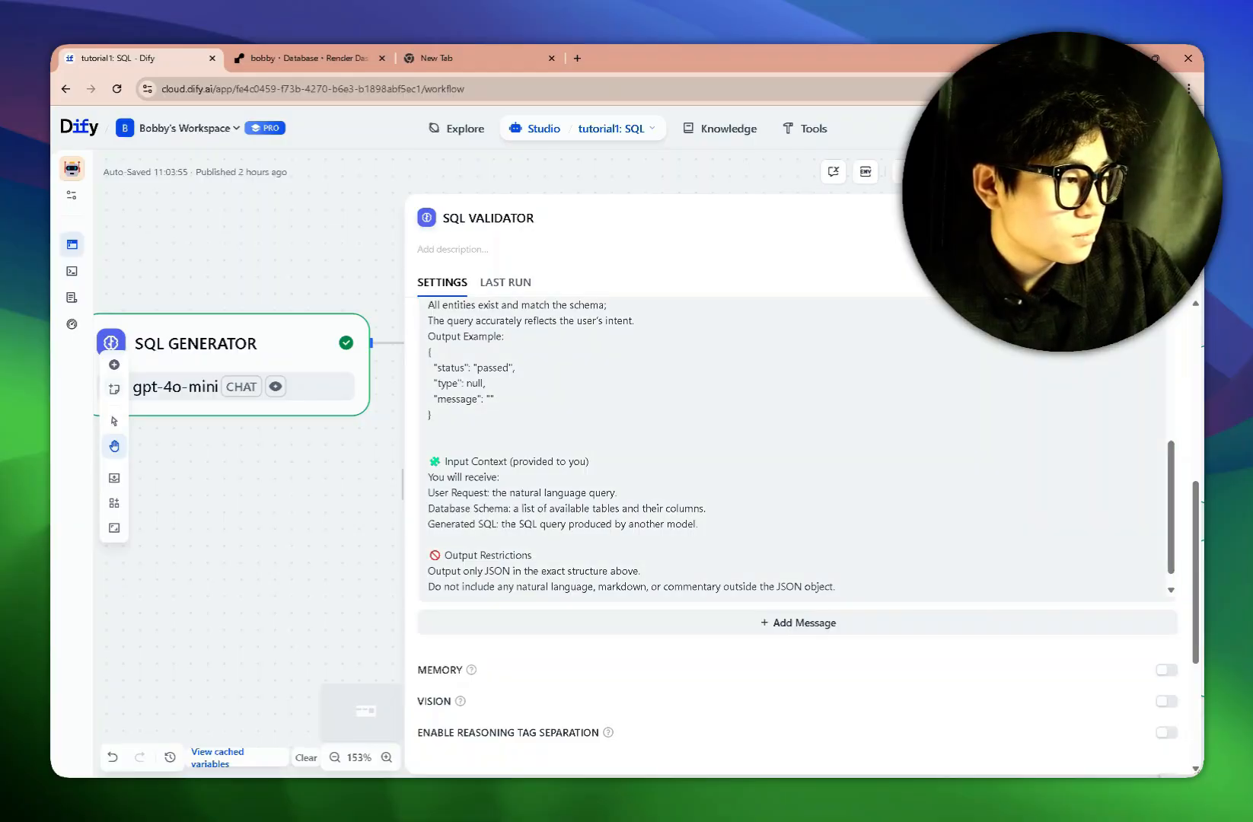
Close the SQL Validator settings and pan to the IF/ELSE 2 error-answer branches.
click(1171, 218)
scroll(657, 522, right, 10)
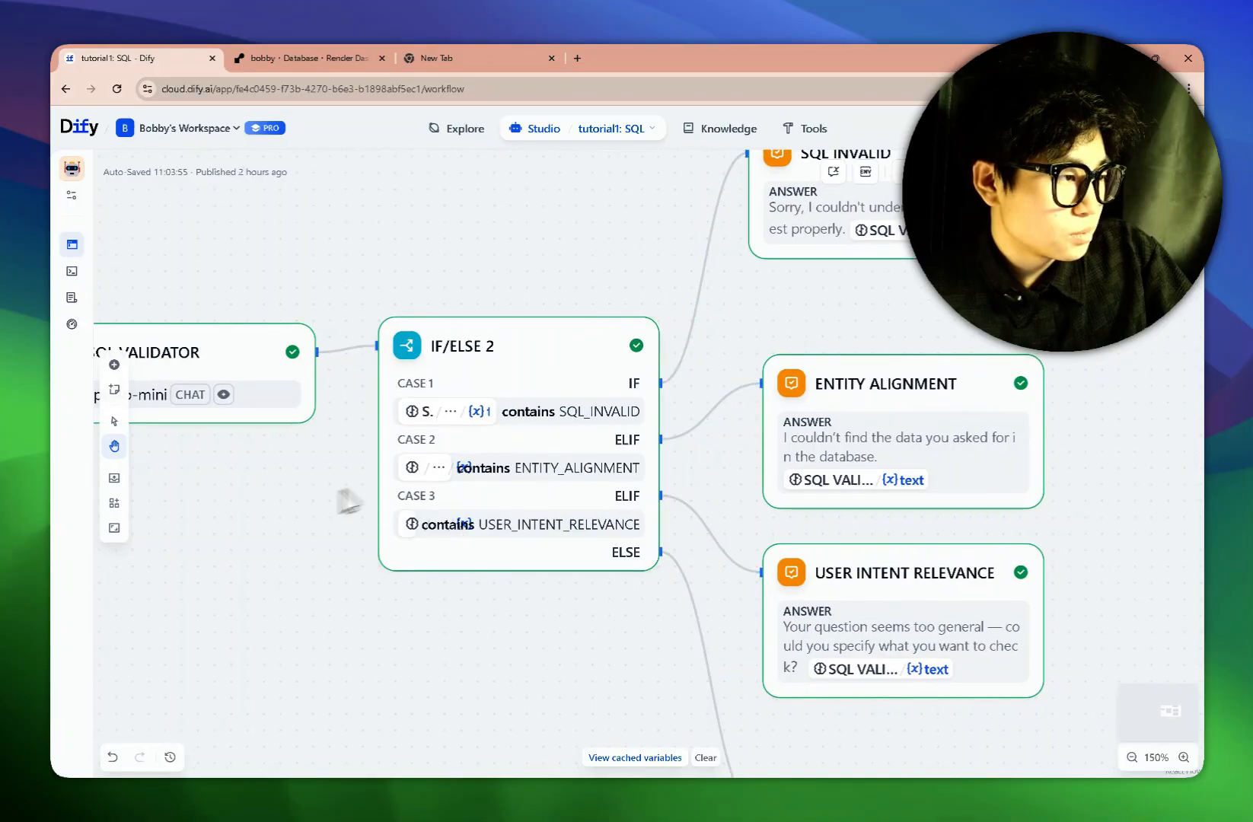
scroll(434, 503, down, 2)
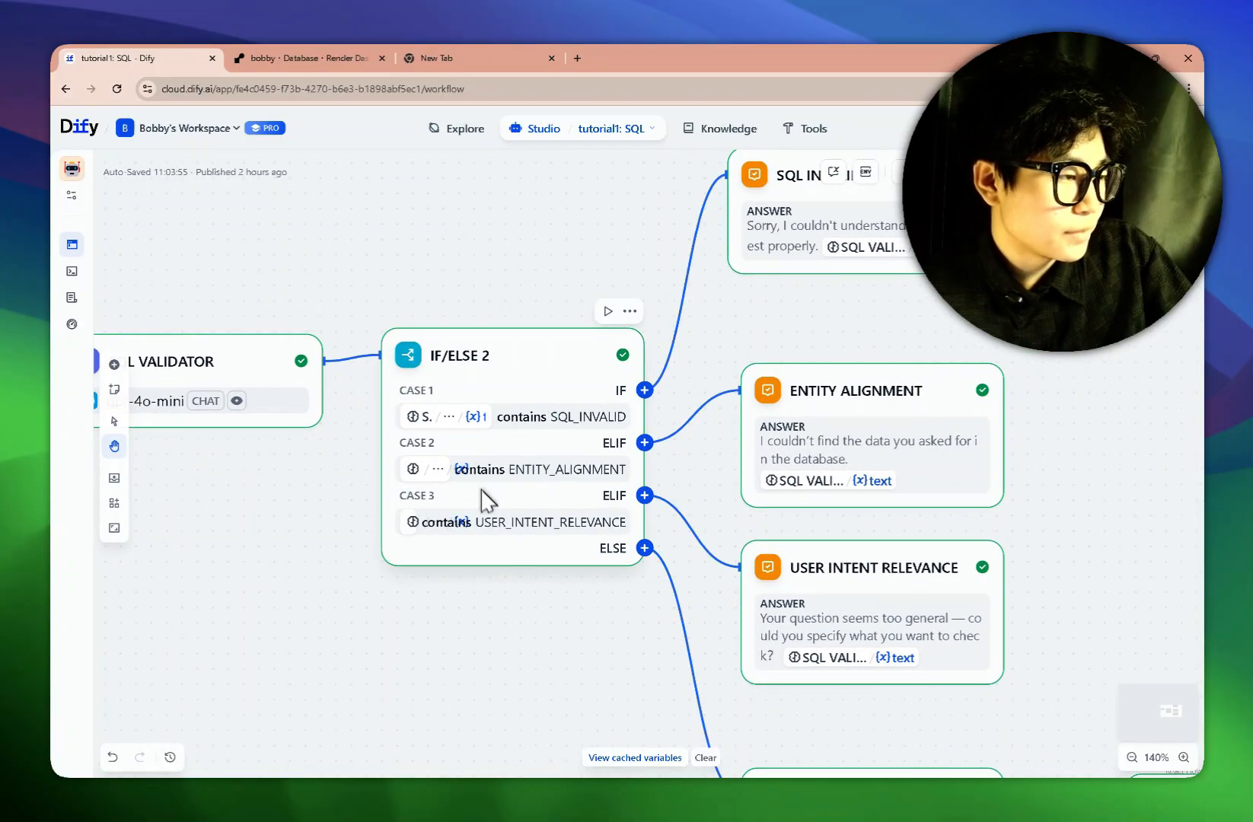
scroll(1086, 448, down, 2)
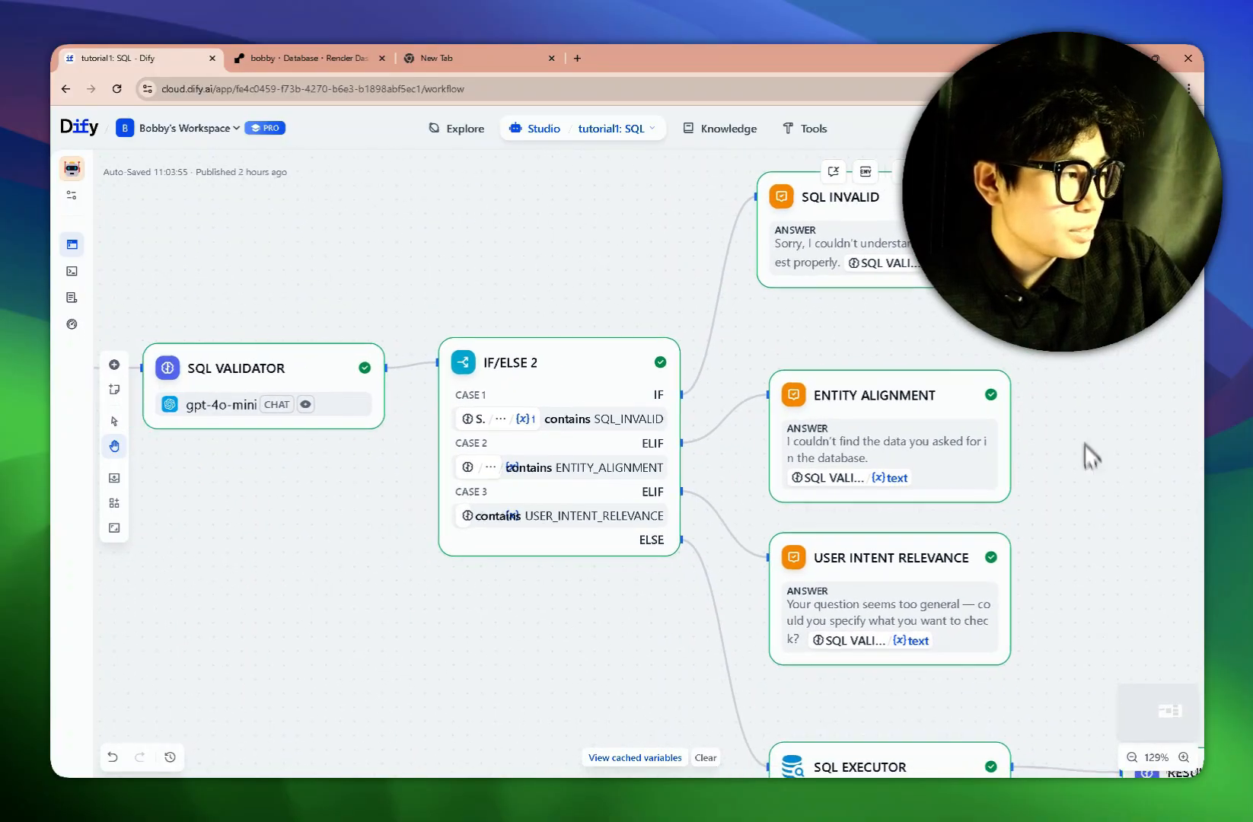
drag(1088, 356, 966, 394)
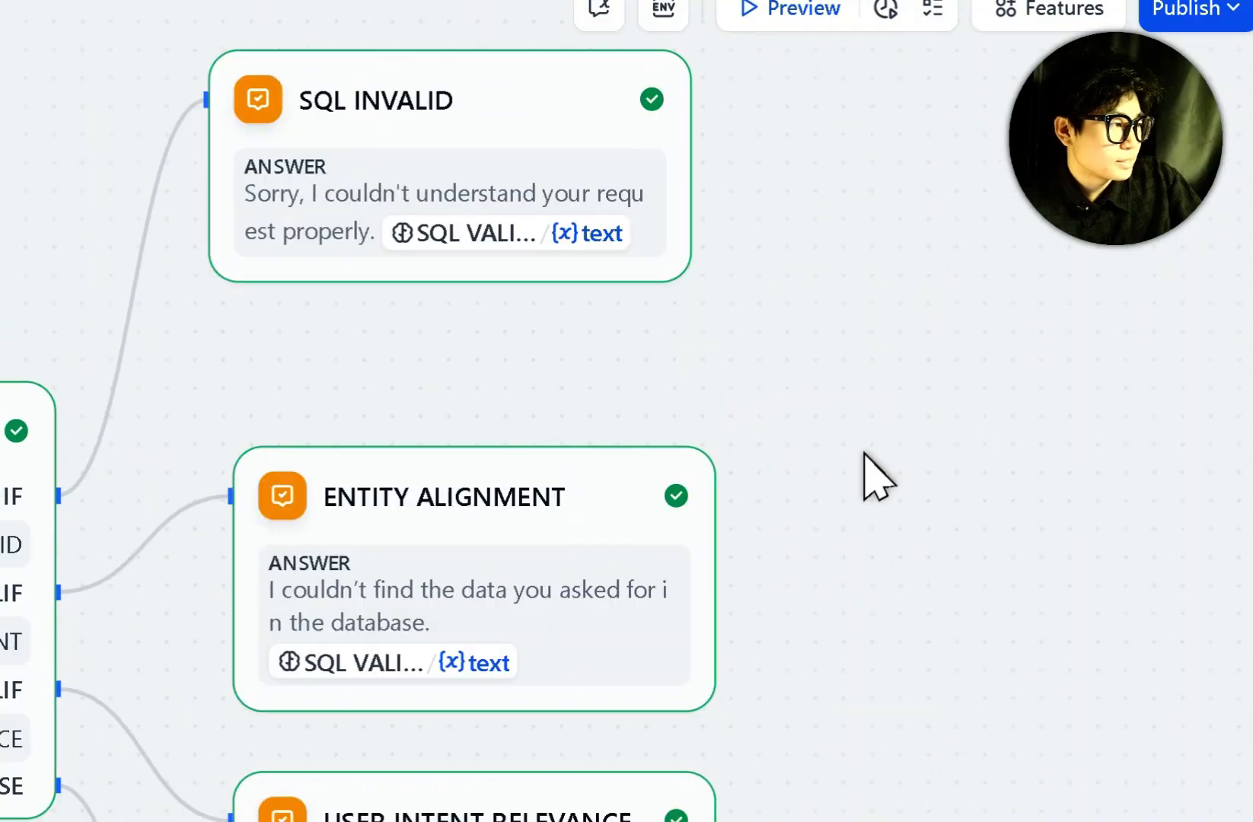
click(488, 209)
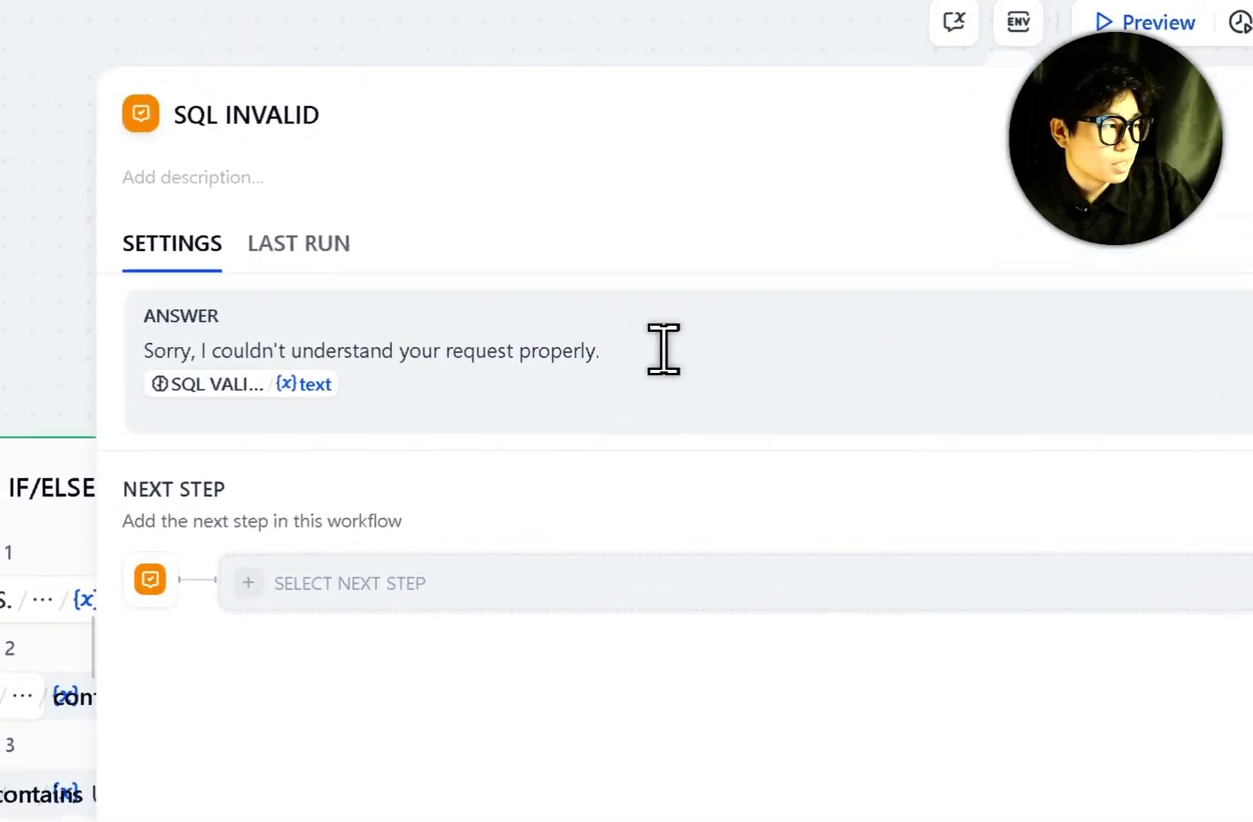
drag(777, 463, 284, 470)
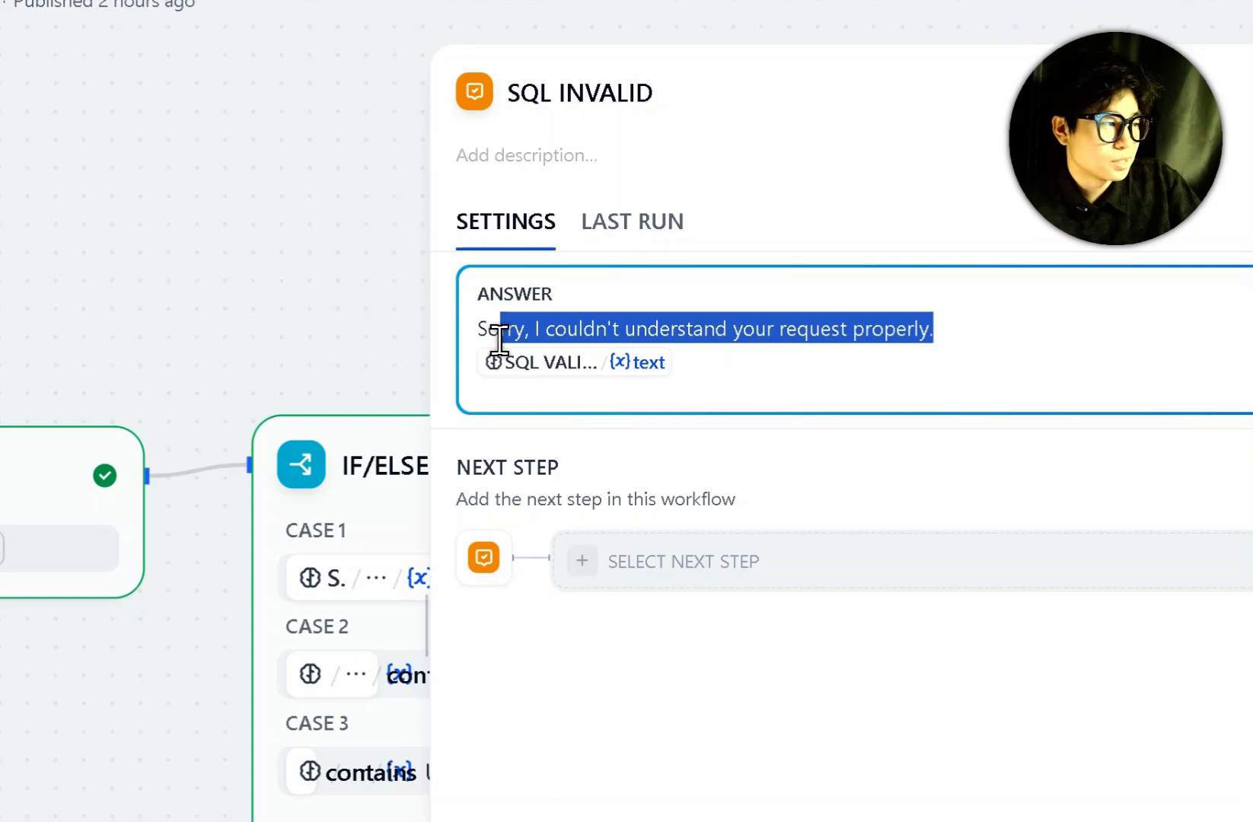
drag(683, 384, 472, 369)
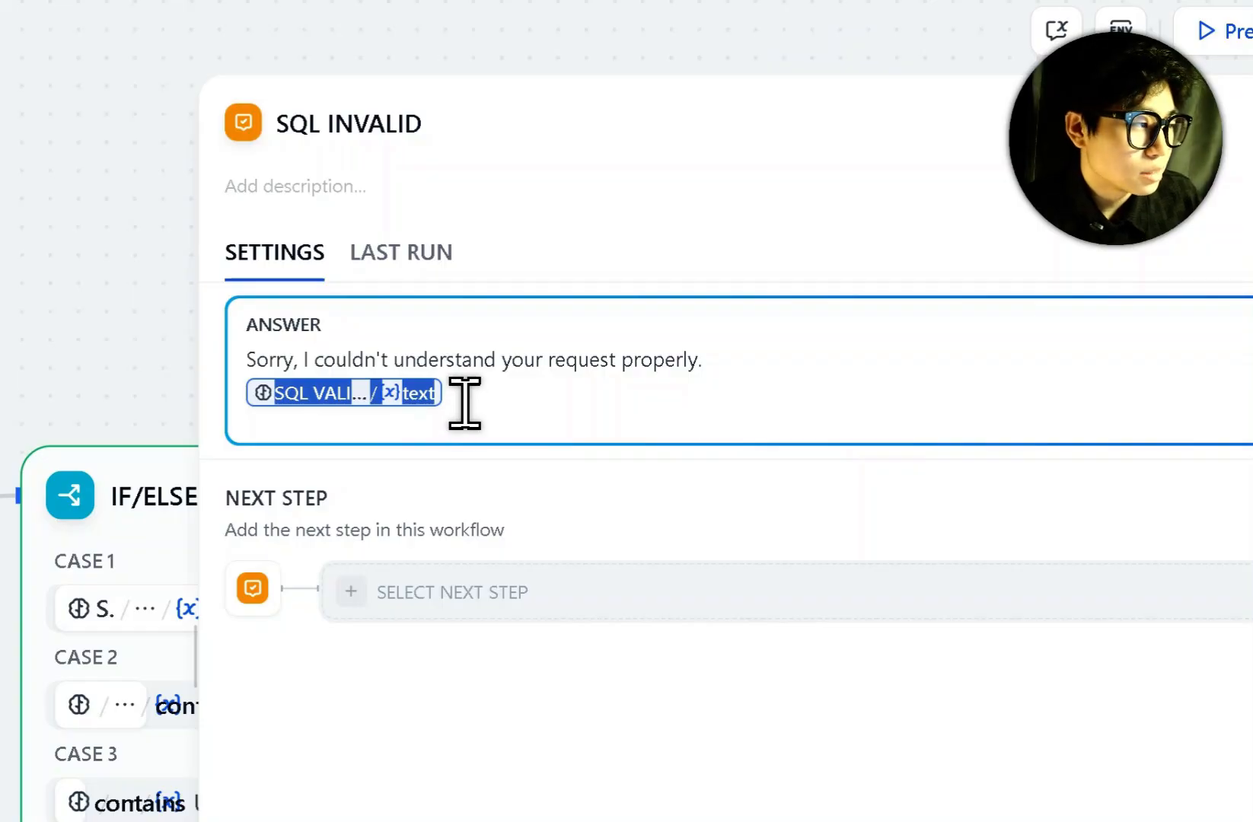
click(465, 398)
drag(708, 359, 478, 358)
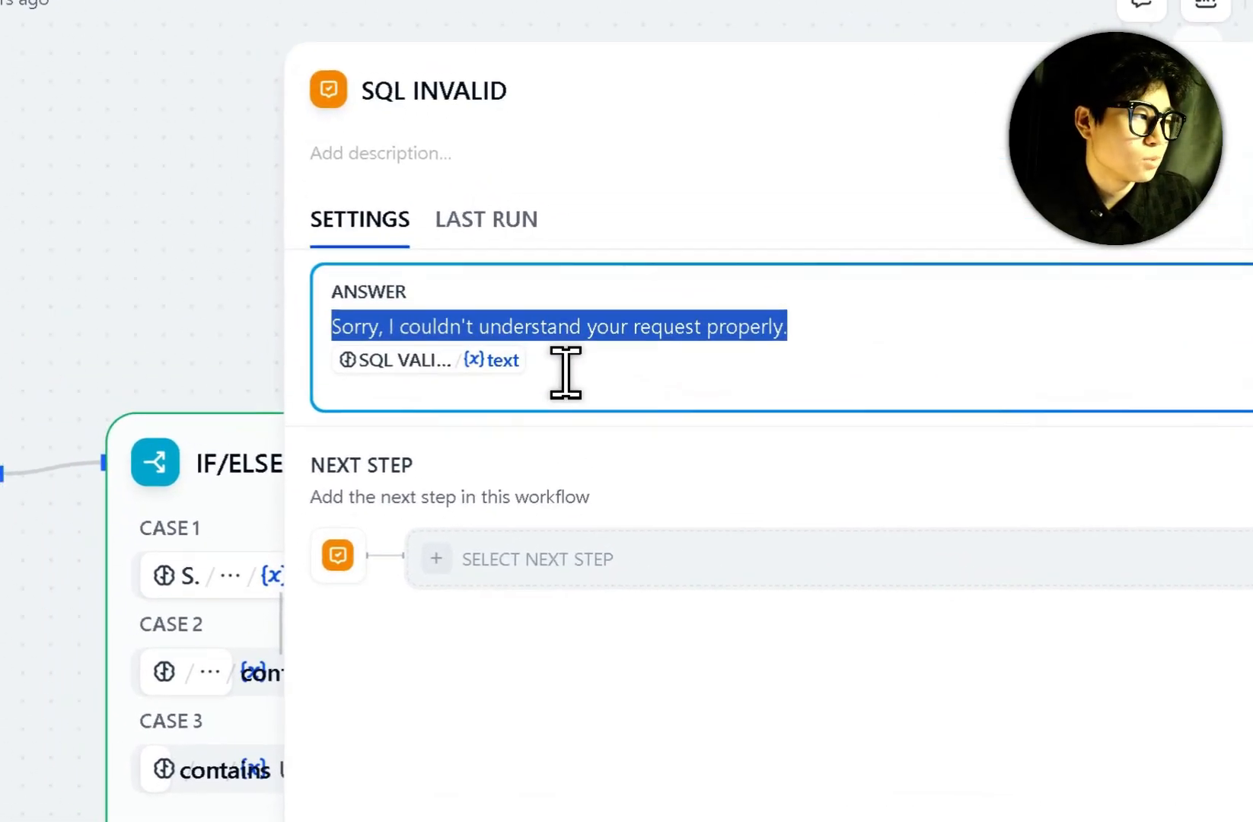
drag(777, 373, 550, 369)
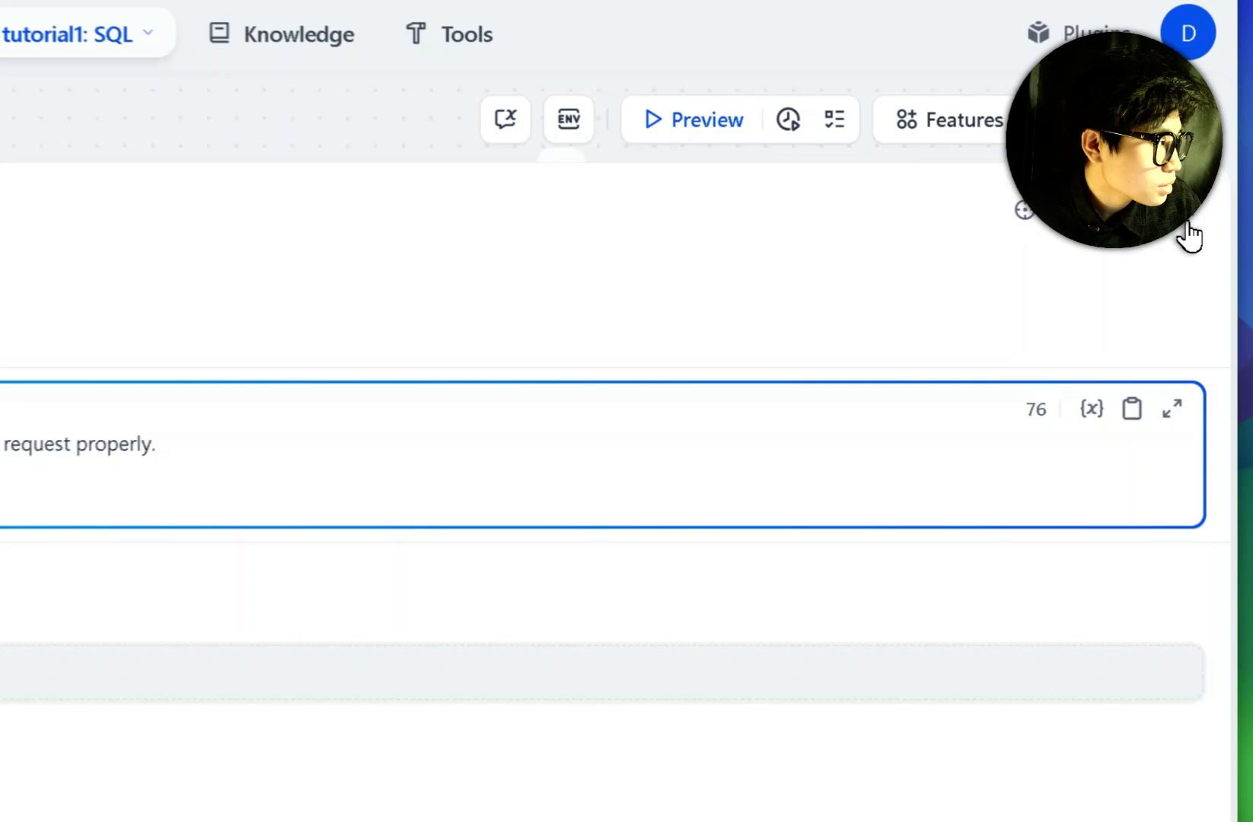
click(1183, 221)
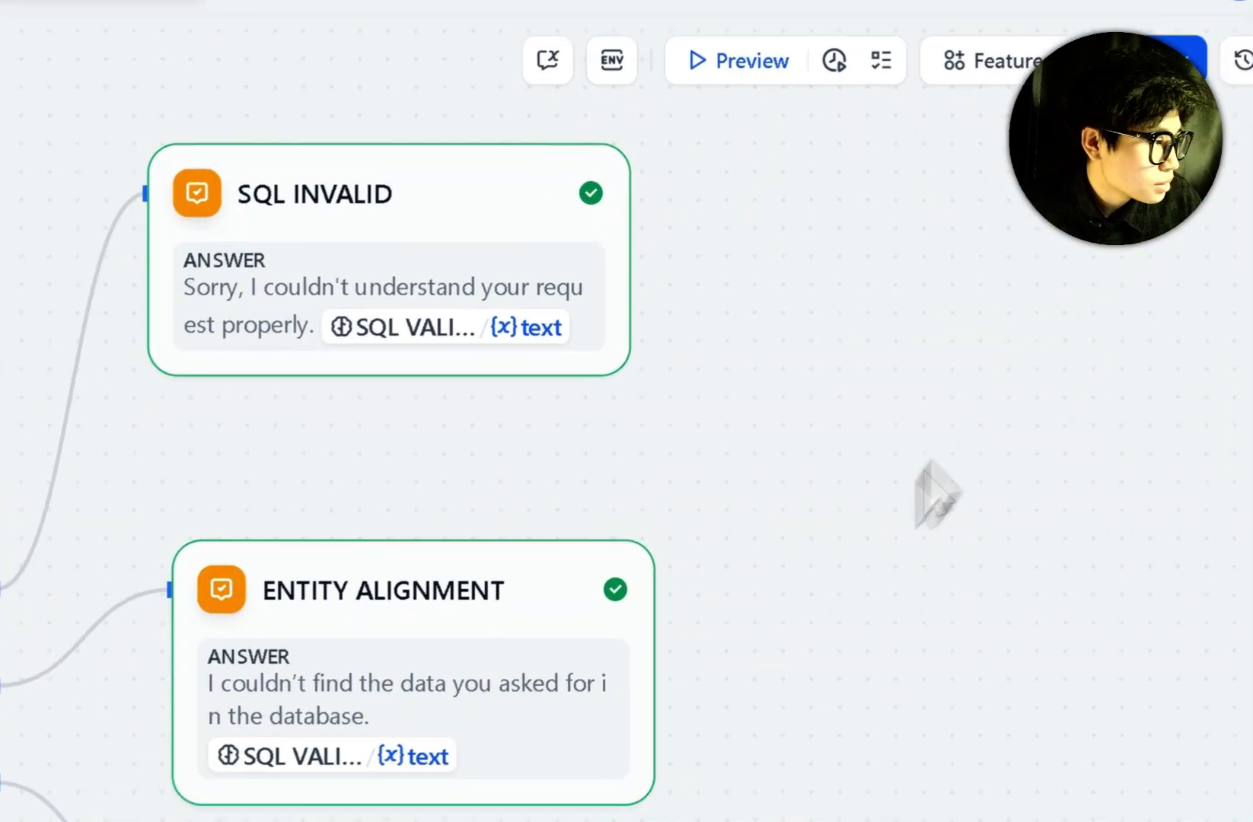
click(358, 606)
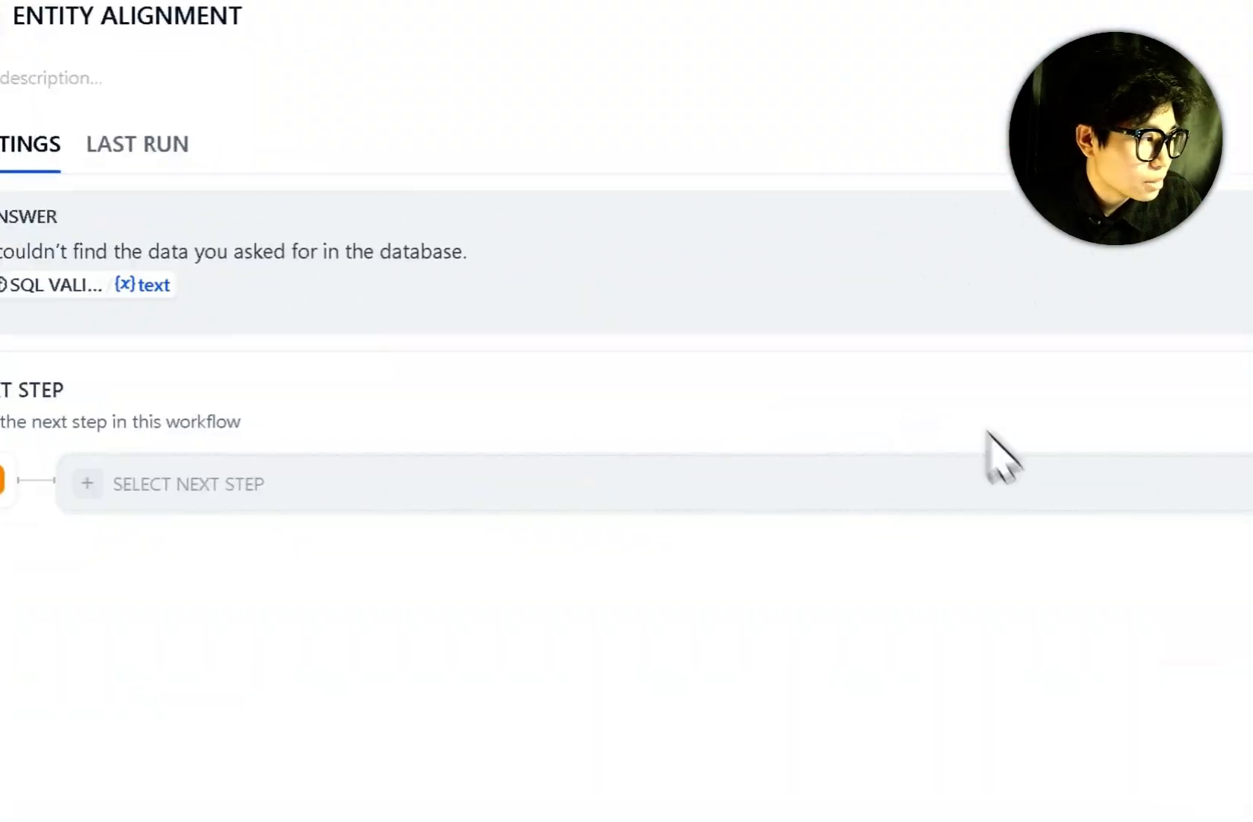
drag(539, 248, 0, 220)
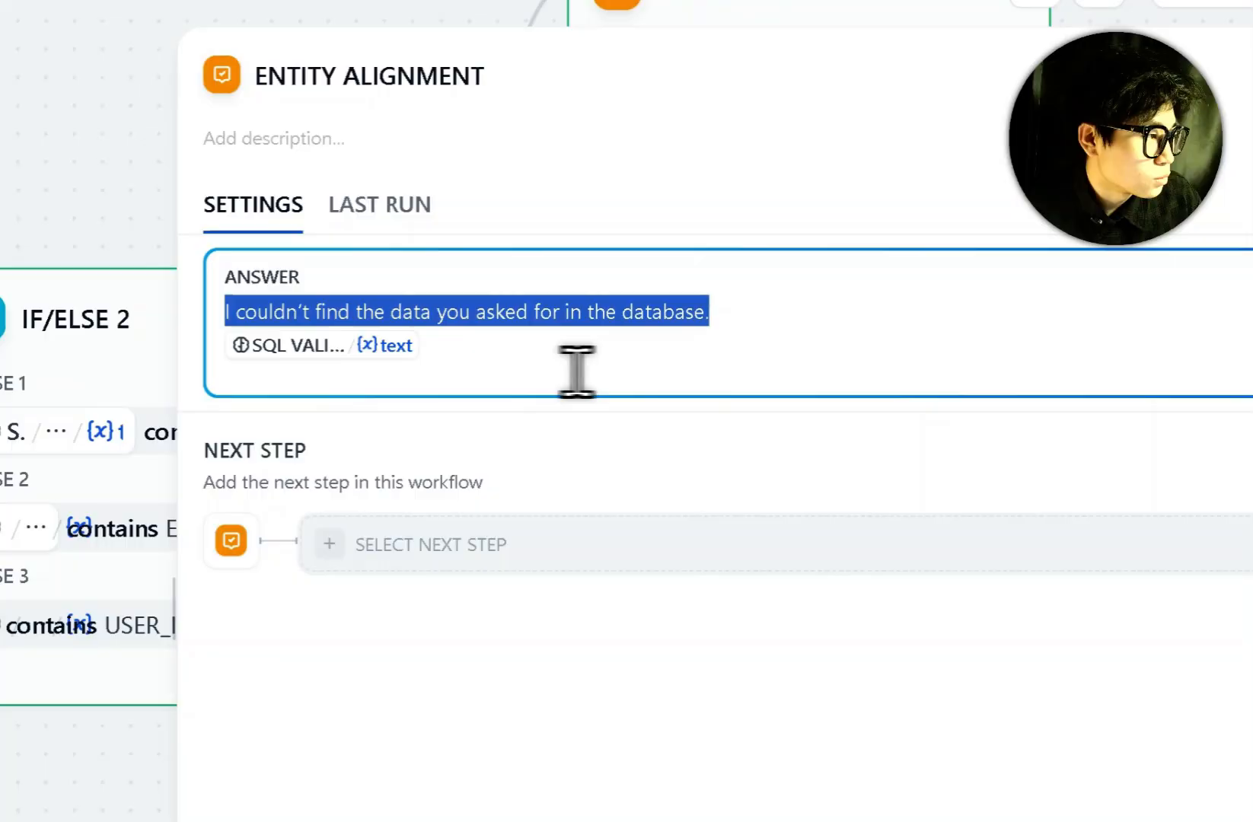
click(491, 415)
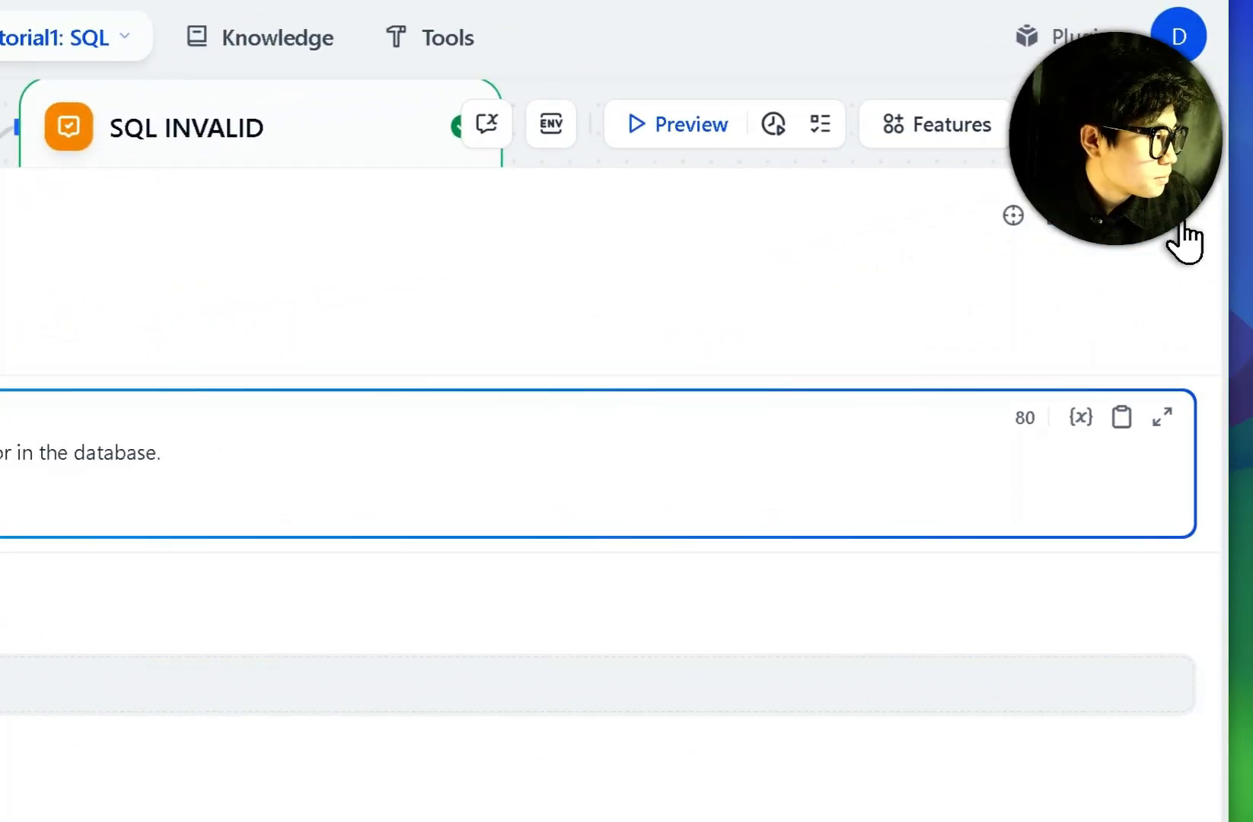
click(1180, 219)
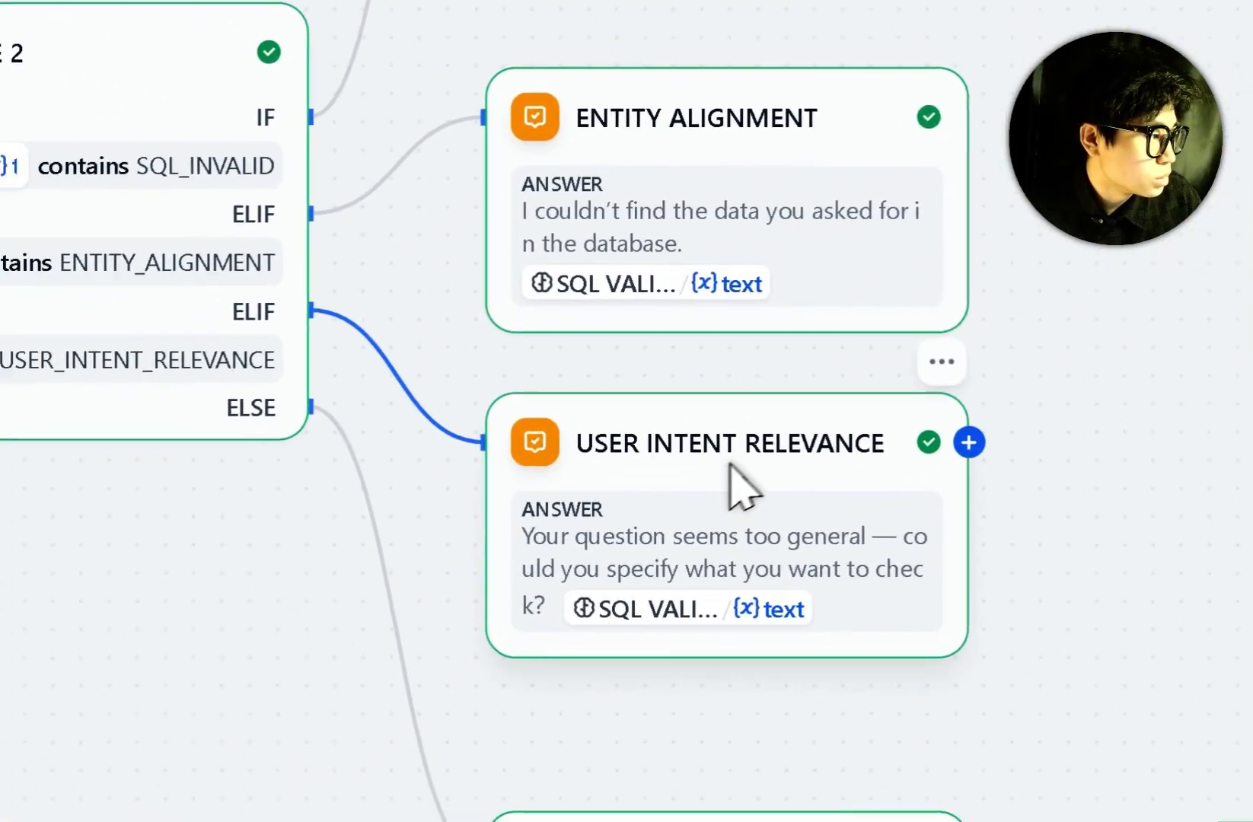
click(475, 731)
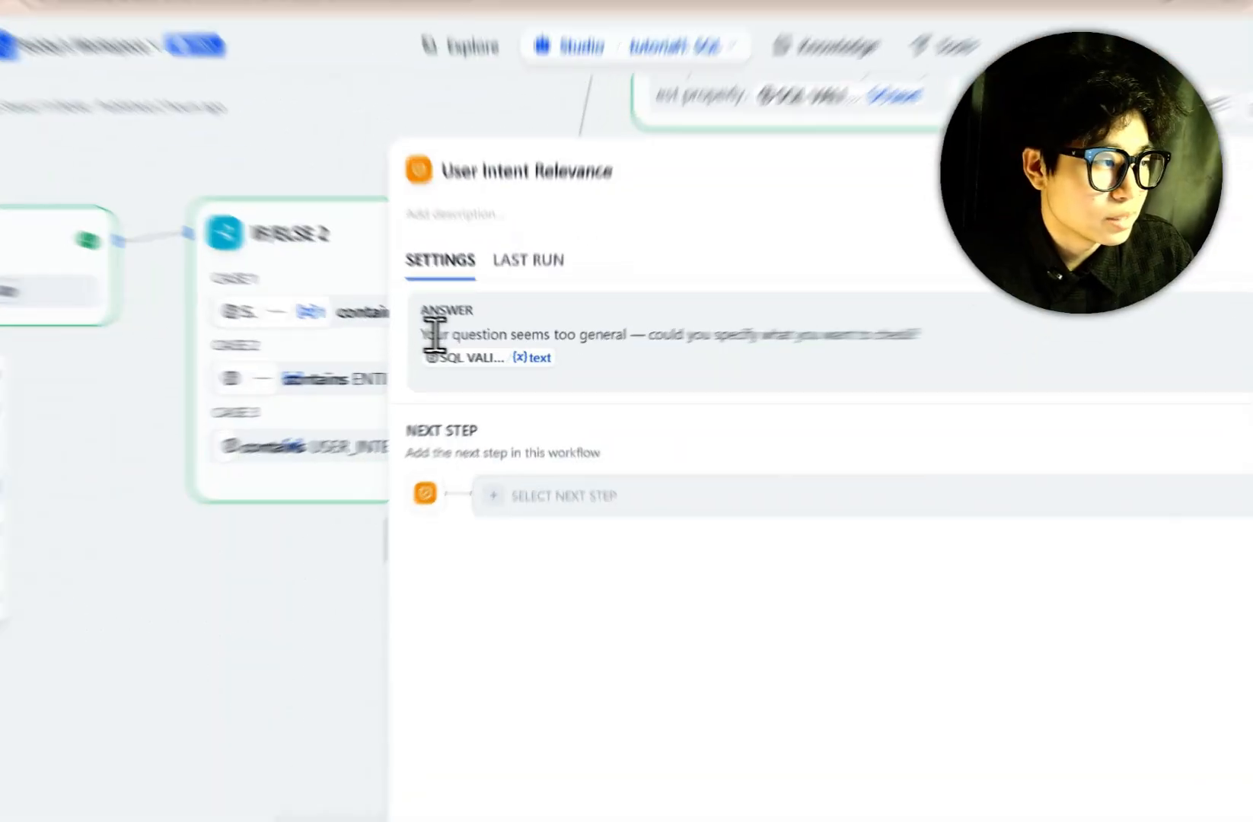
drag(438, 335, 478, 337)
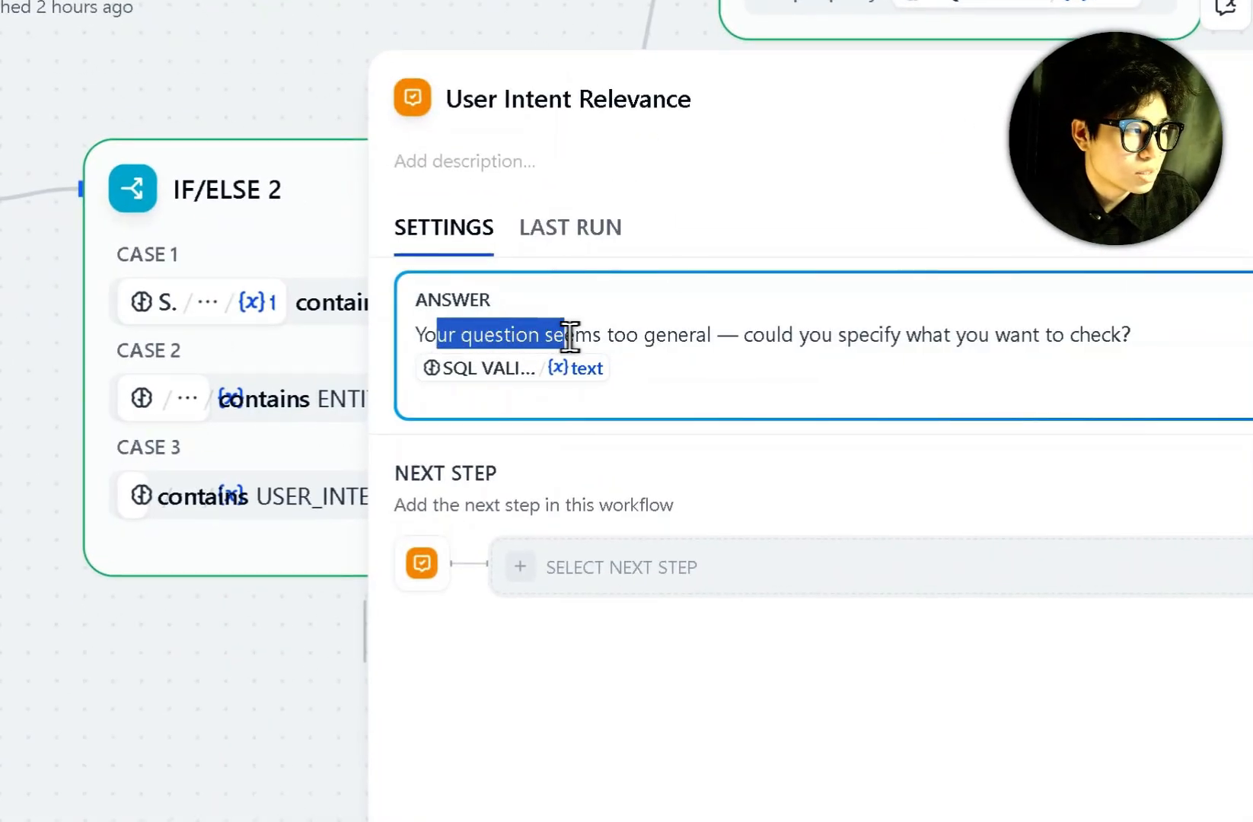
drag(569, 336, 942, 340)
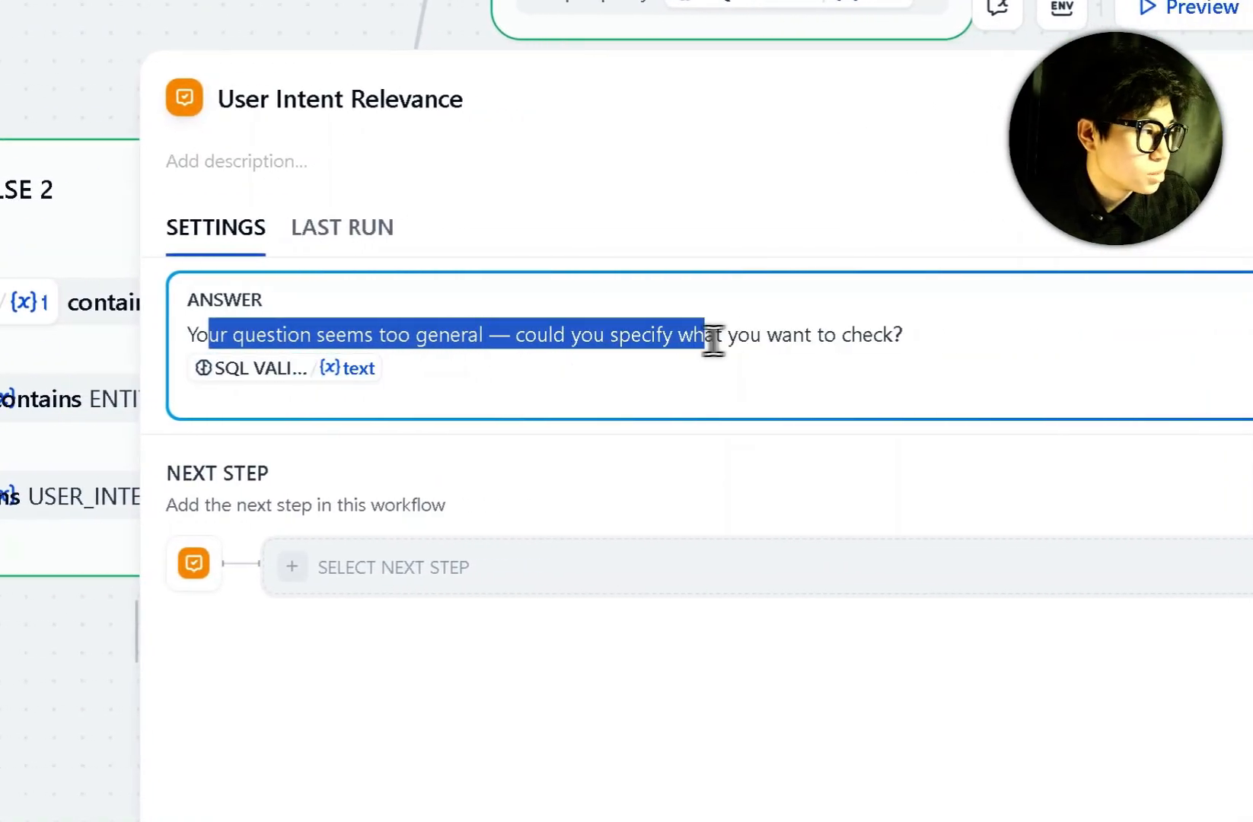
drag(713, 341, 923, 338)
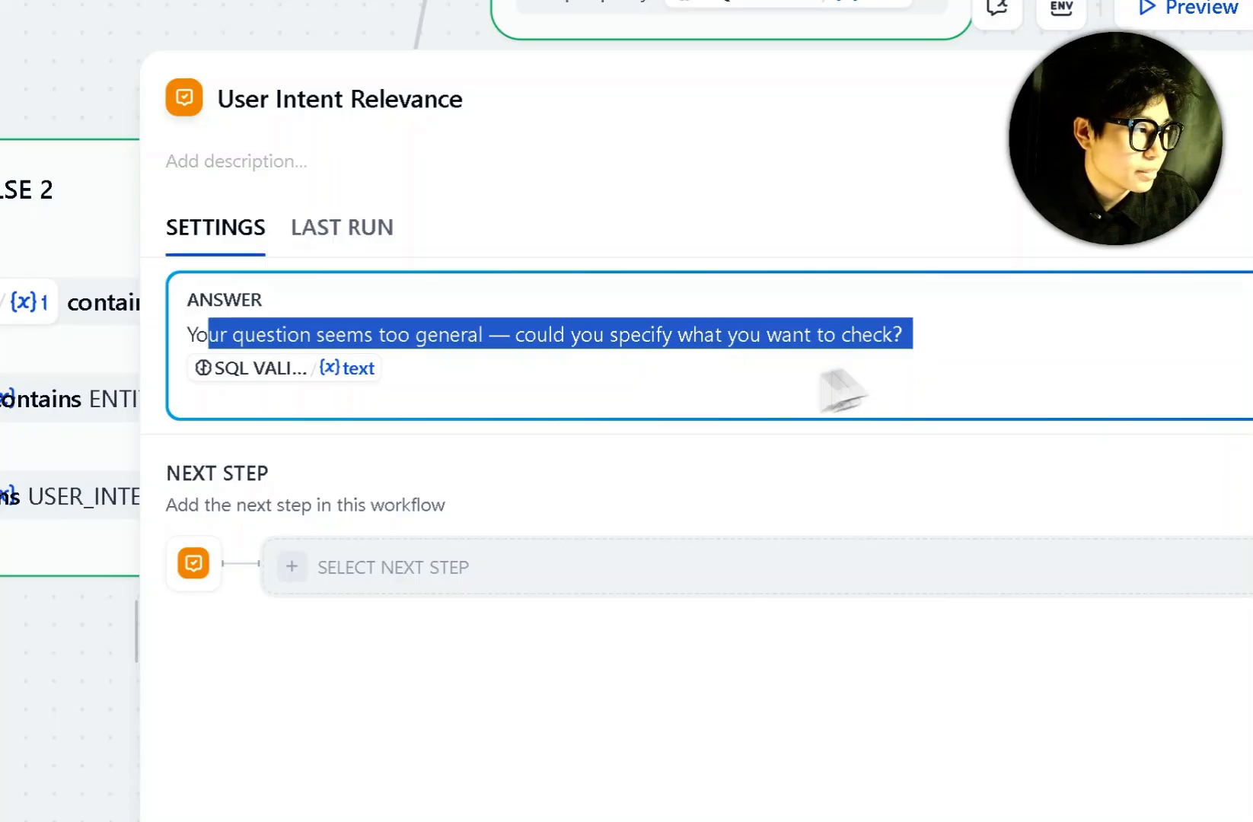
click(487, 383)
click(1155, 280)
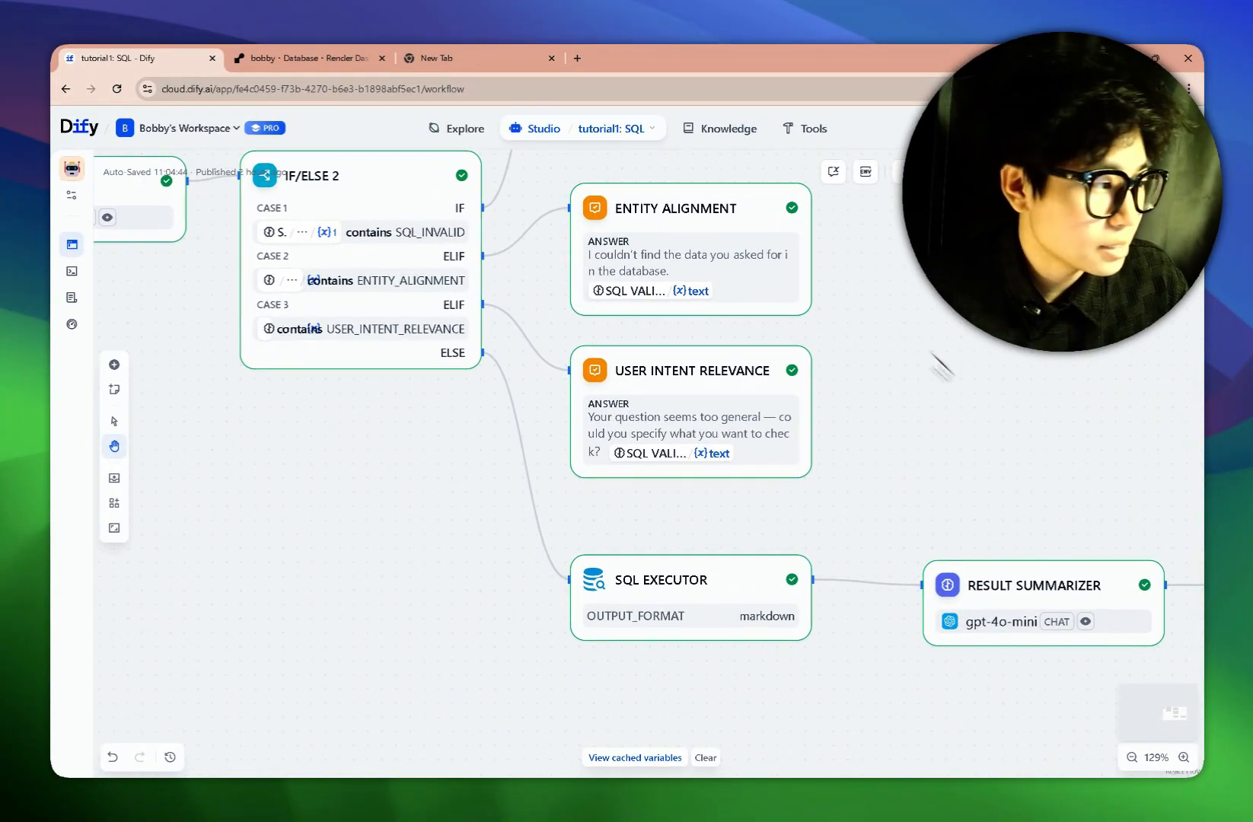
drag(988, 409, 869, 317)
click(541, 501)
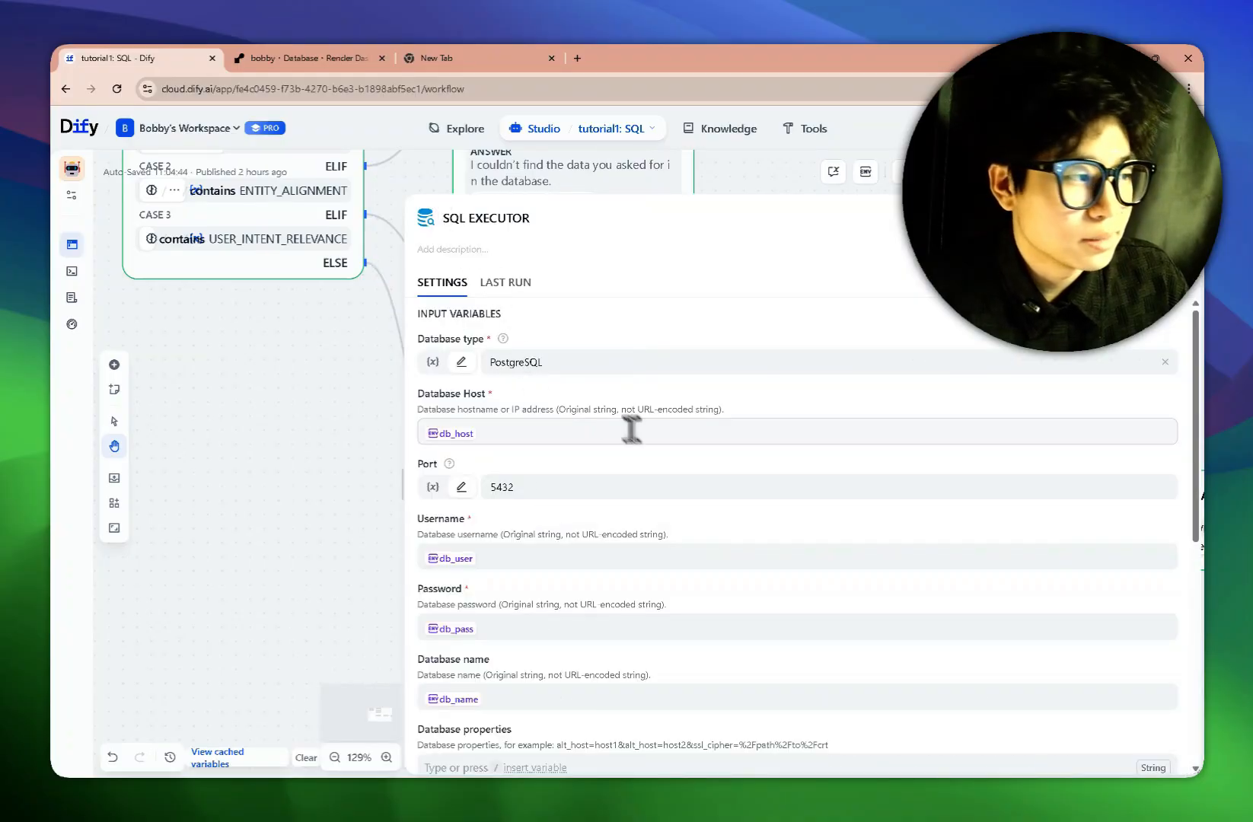
scroll(663, 449, down, 5)
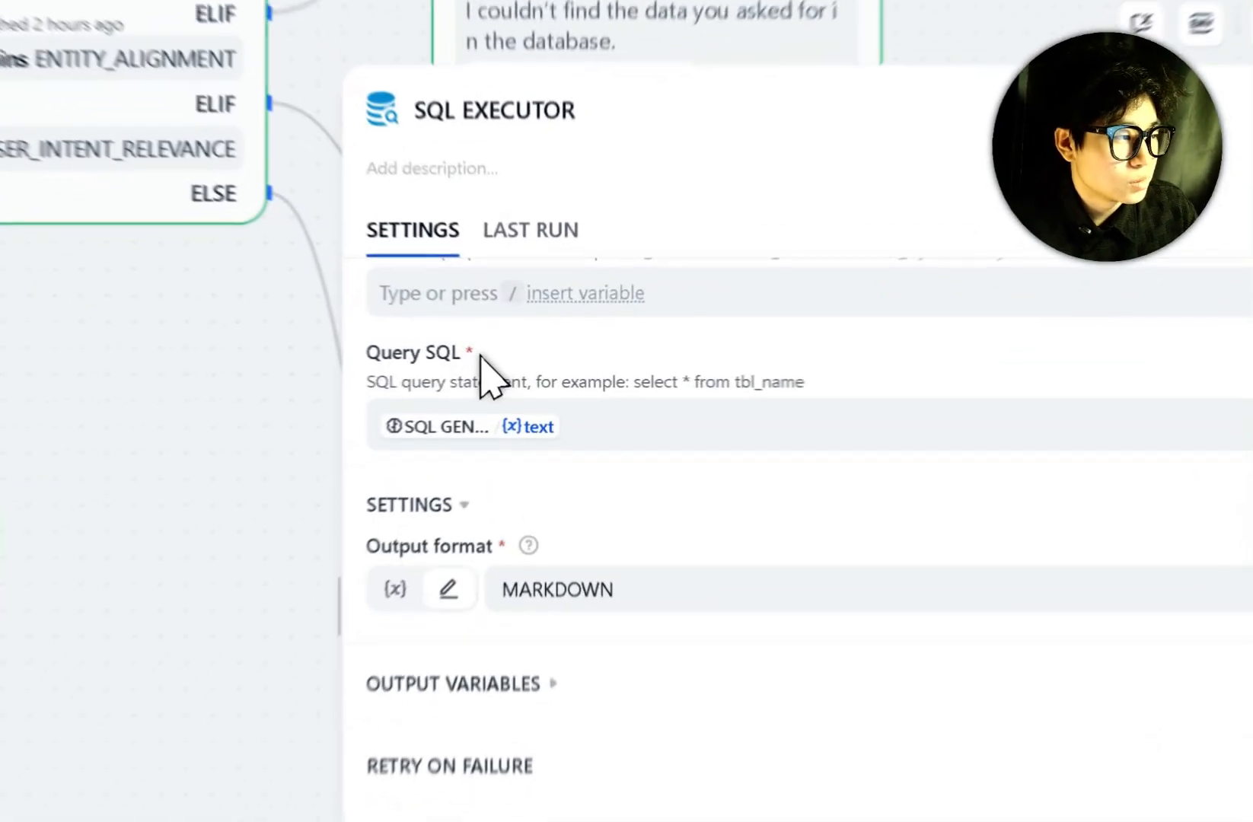
drag(476, 350, 417, 351)
drag(631, 448, 360, 424)
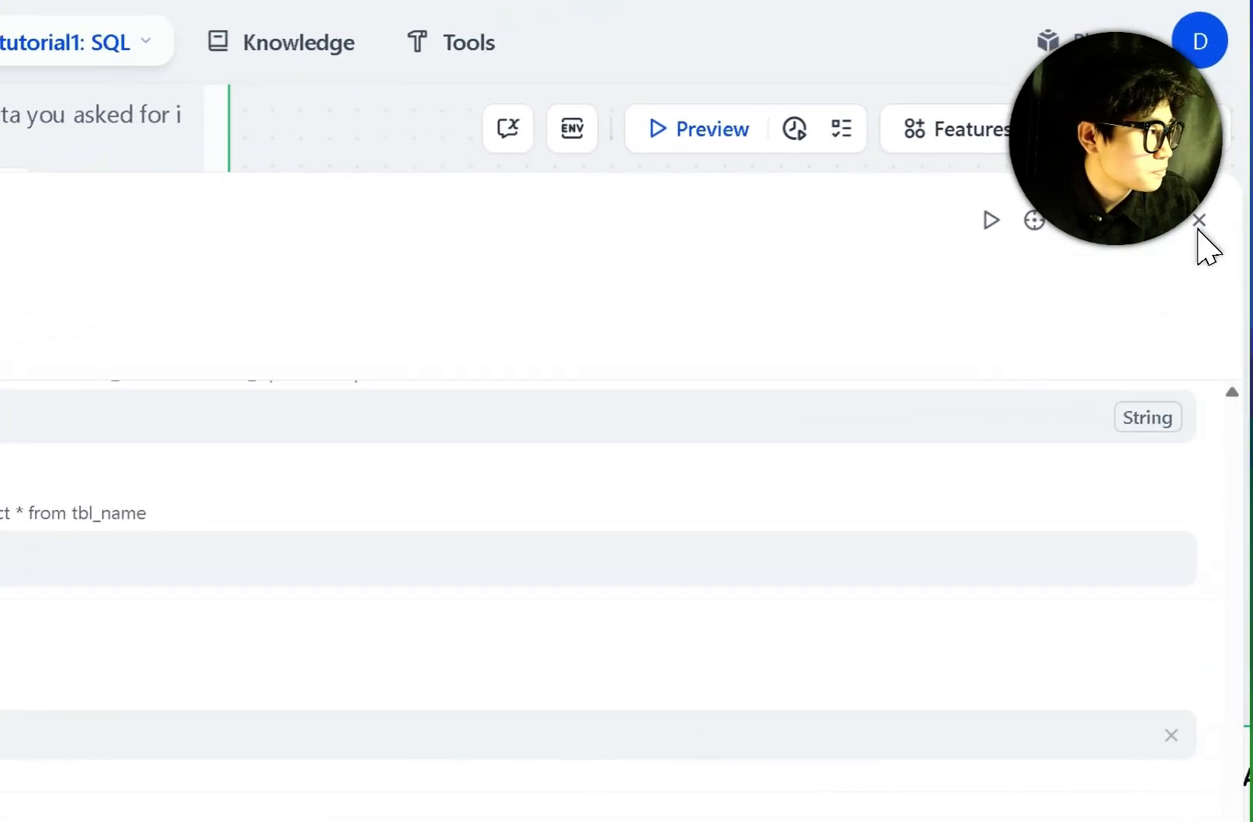
click(1196, 229)
drag(935, 308, 608, 229)
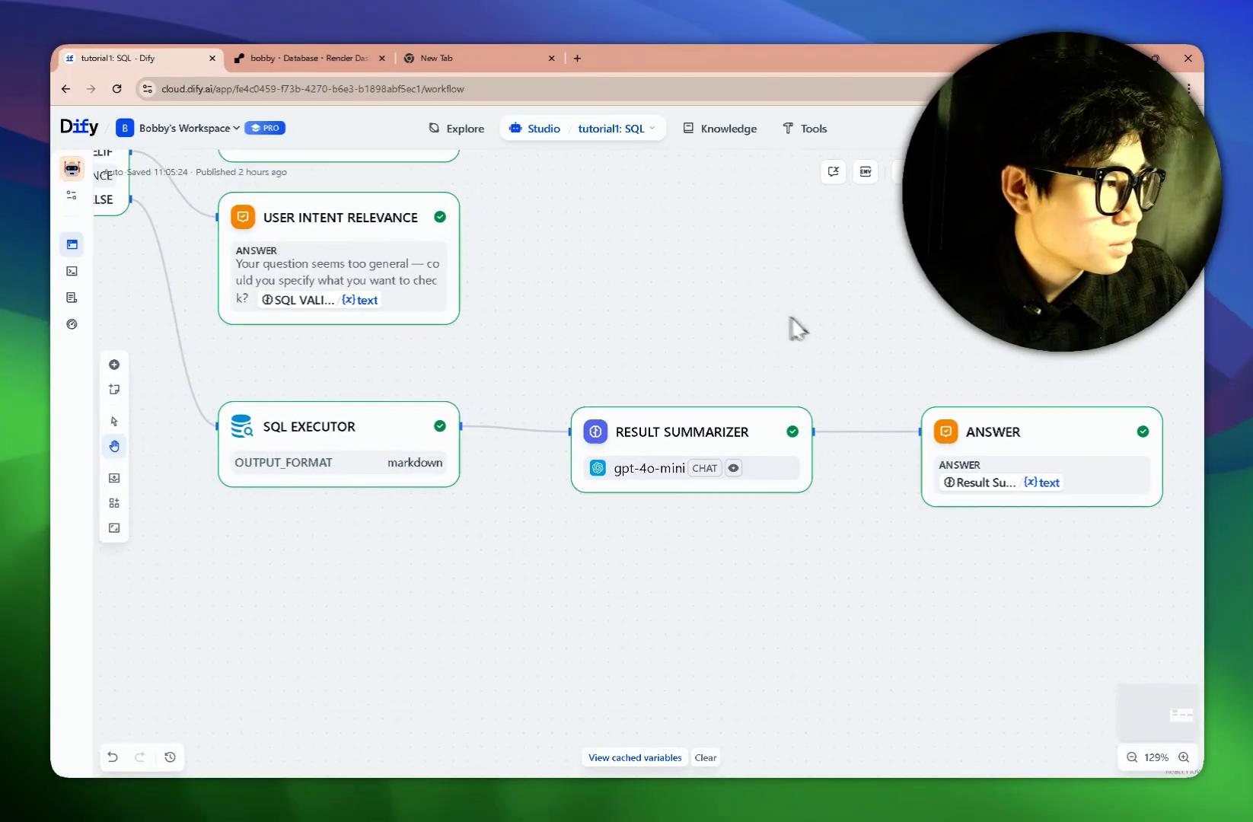
drag(770, 261, 631, 240)
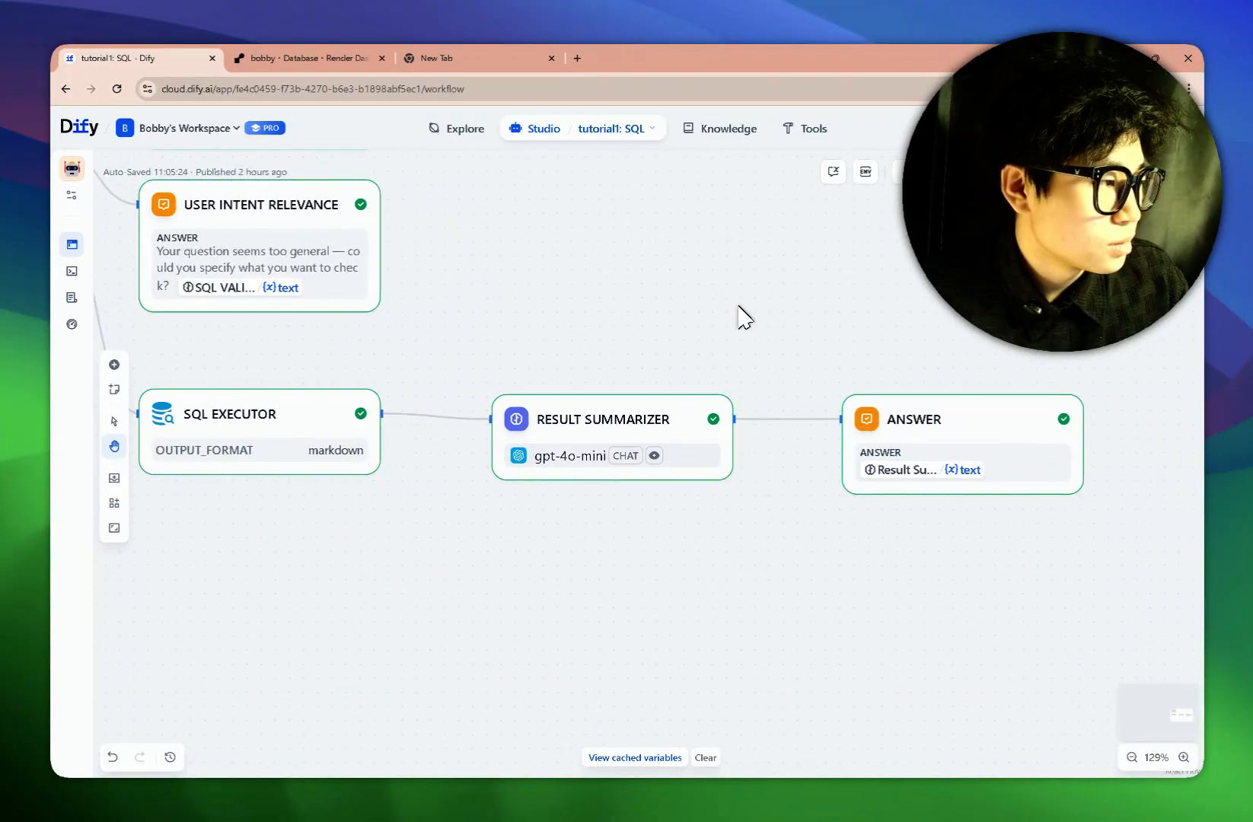
click(606, 438)
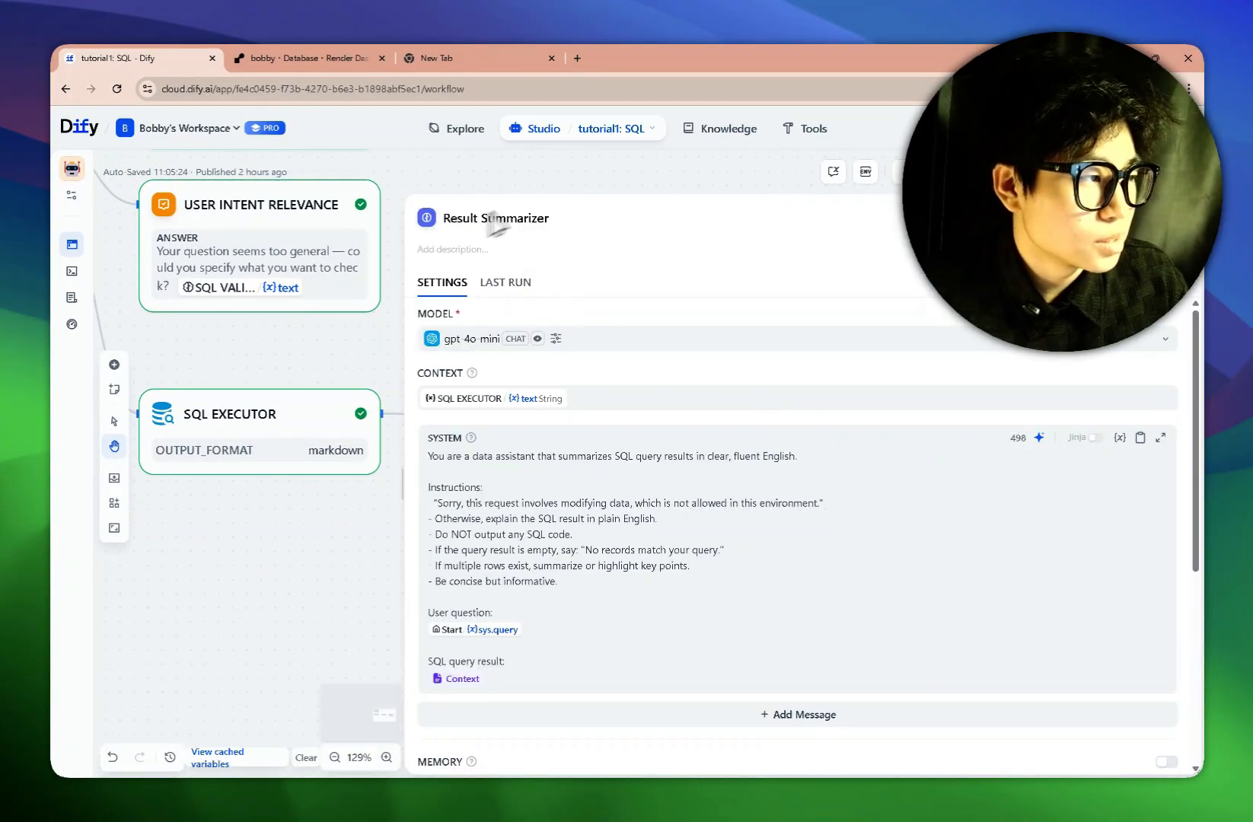
drag(559, 222, 445, 223)
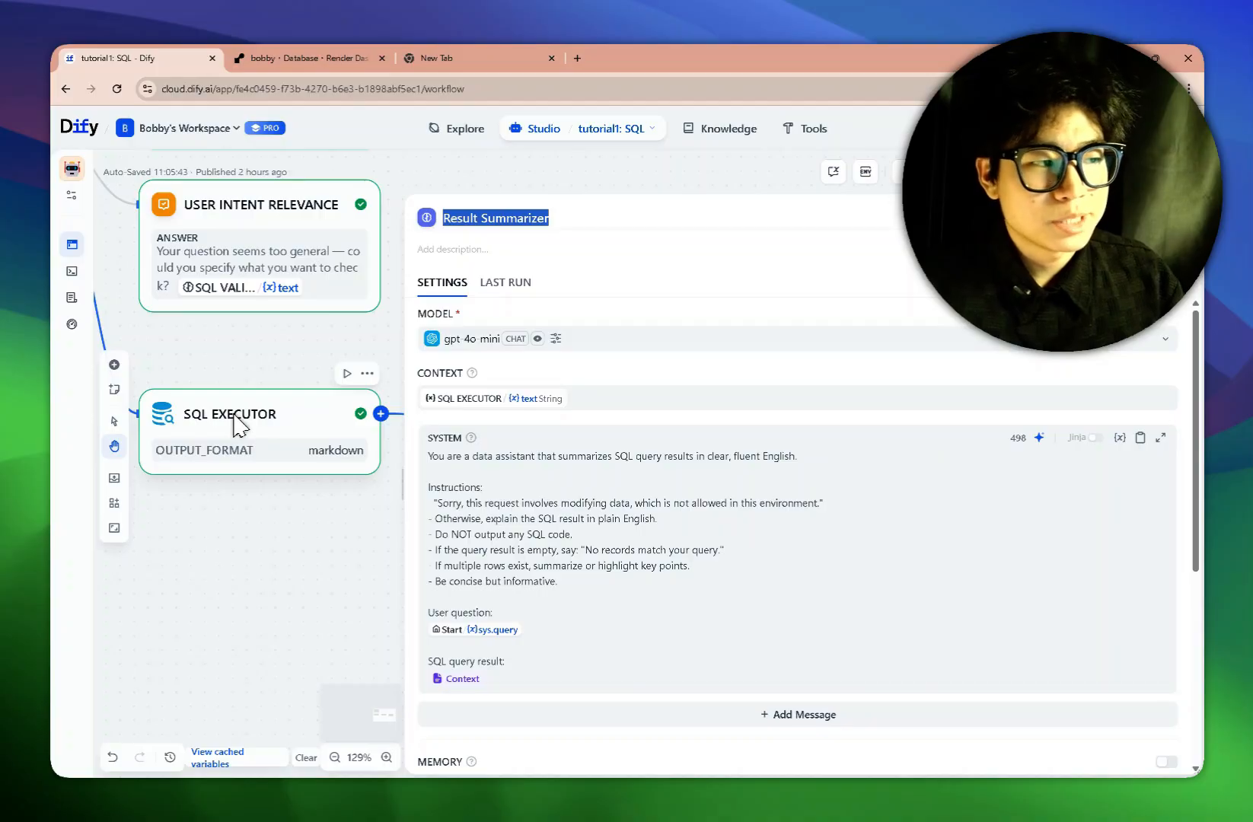
scroll(234, 416, up, 2)
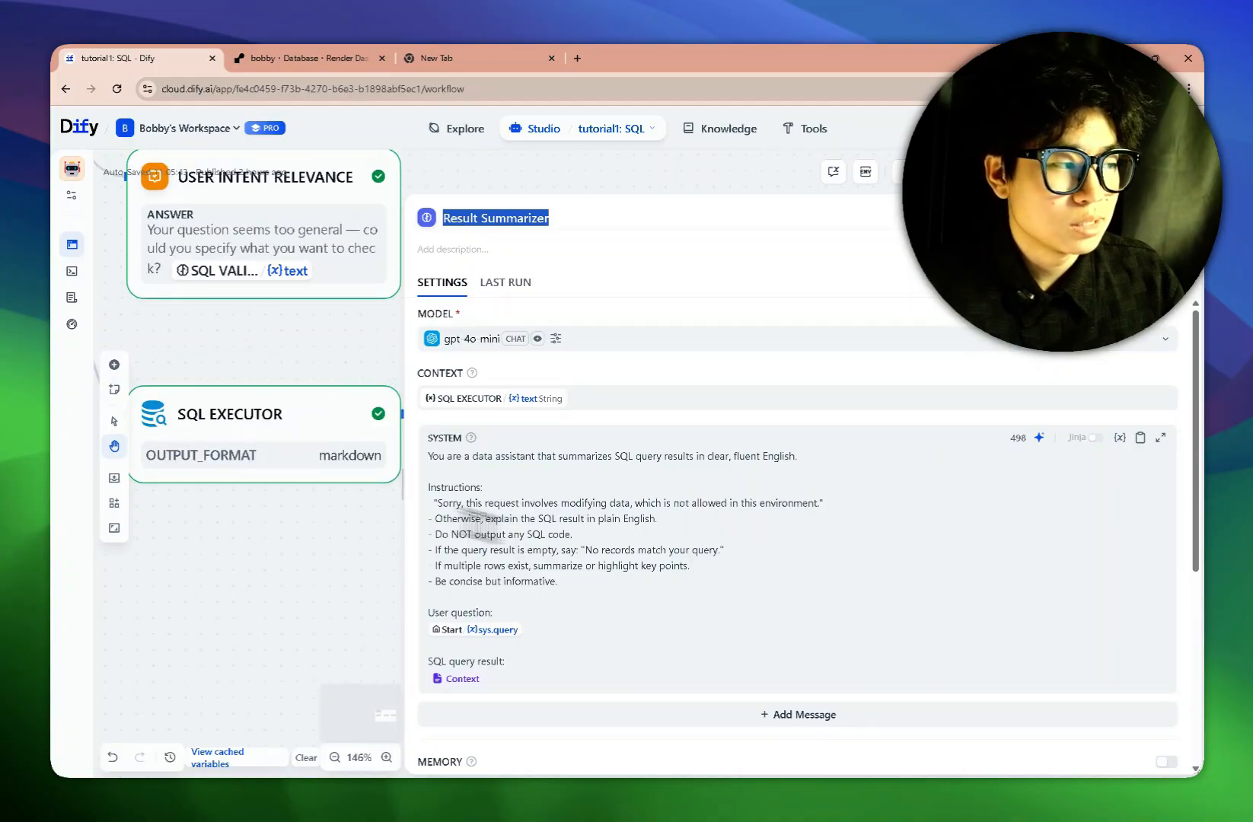
click(723, 547)
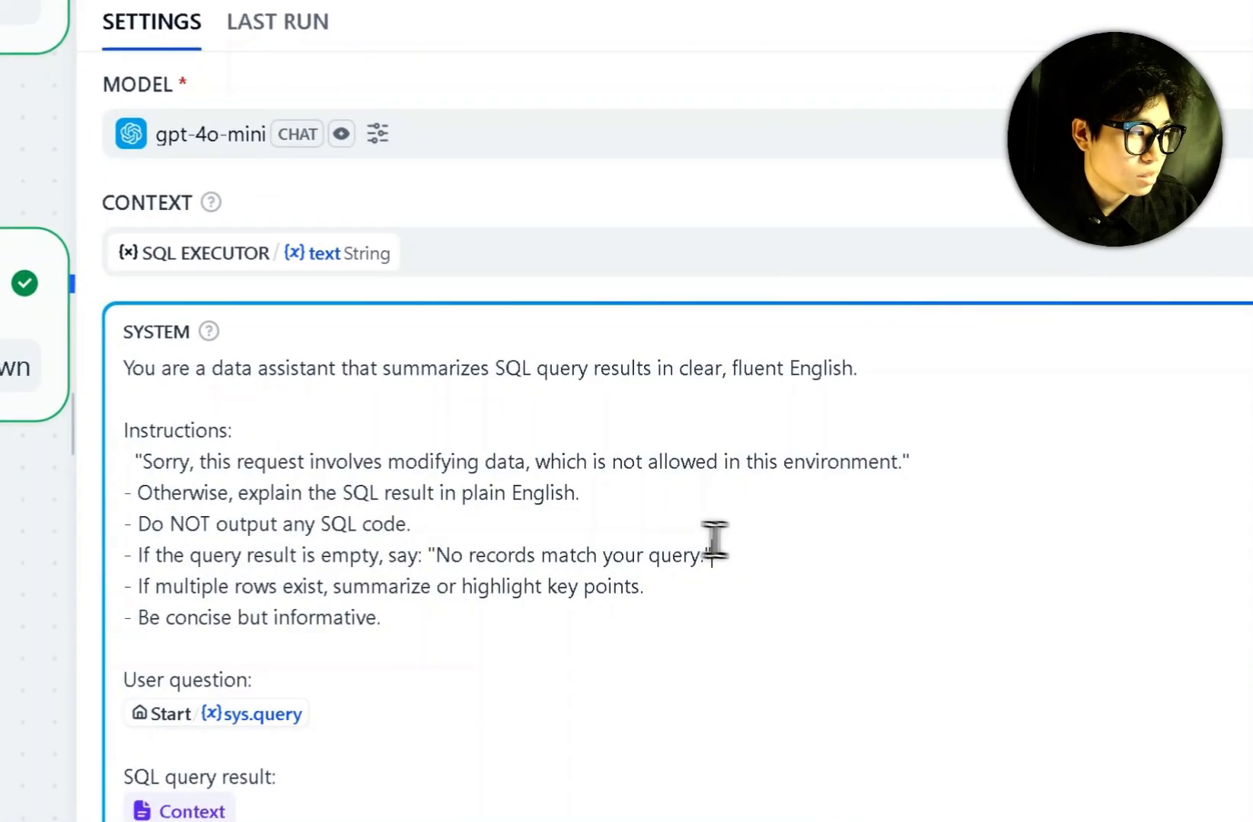
drag(712, 555, 436, 556)
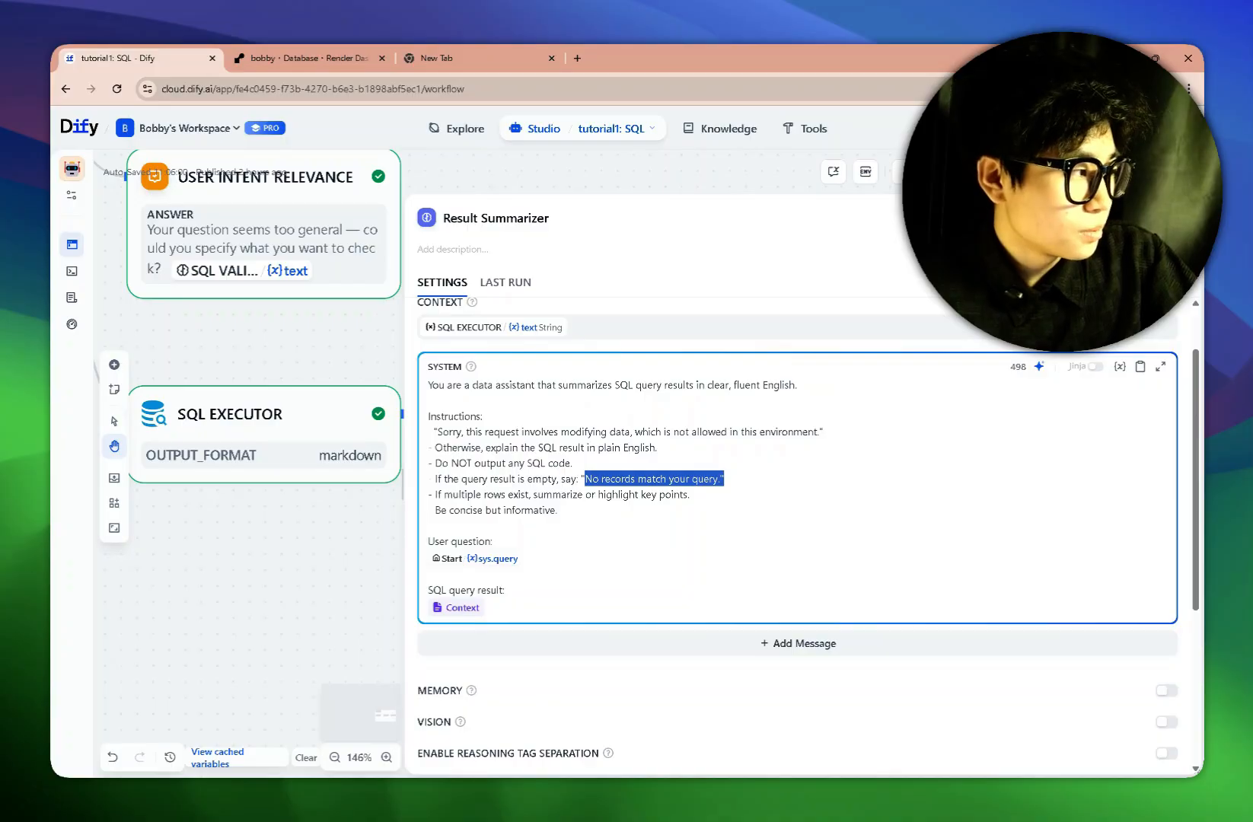
click(1169, 219)
drag(825, 345, 1177, 376)
scroll(693, 387, left, 5)
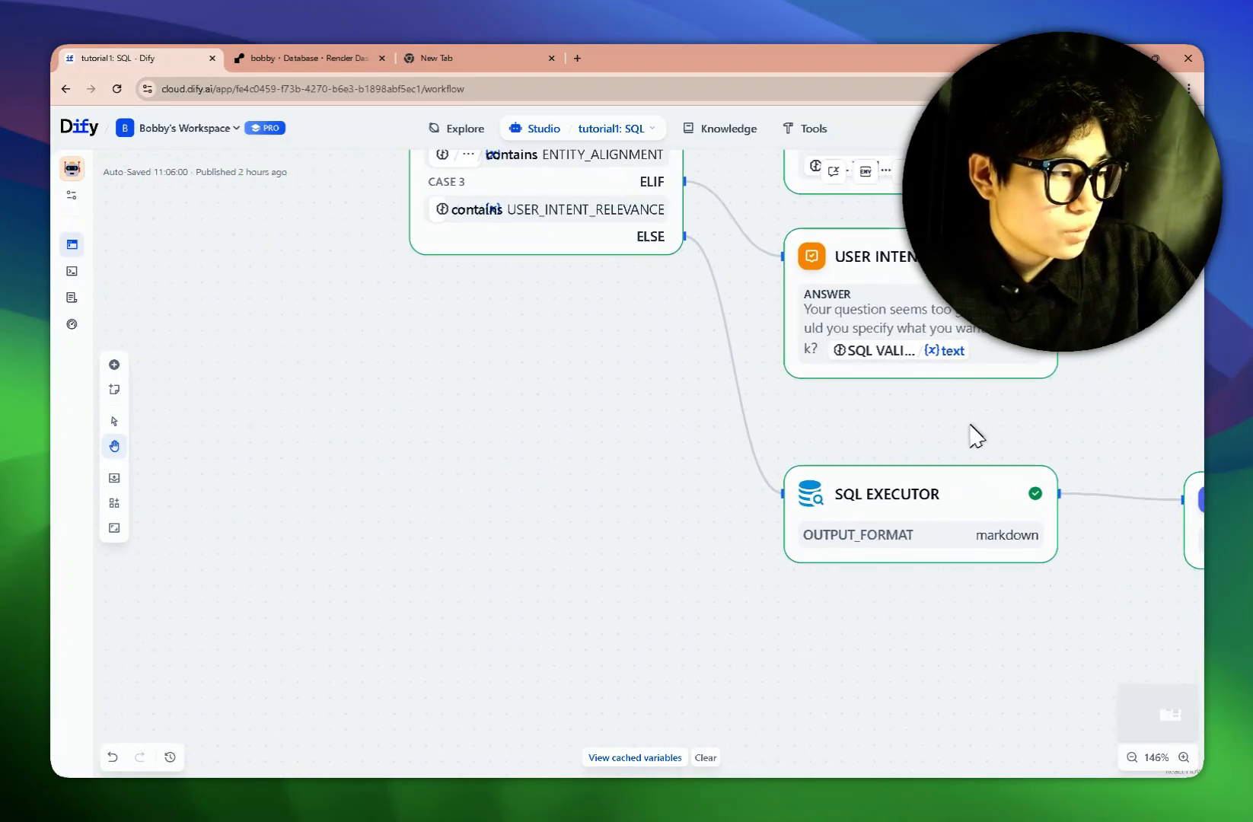
Bring Schema Fetcher, SQL Generator and SQL Validator into view and open the SQL Generator settings.
scroll(974, 433, down, 3)
scroll(537, 506, down, 1)
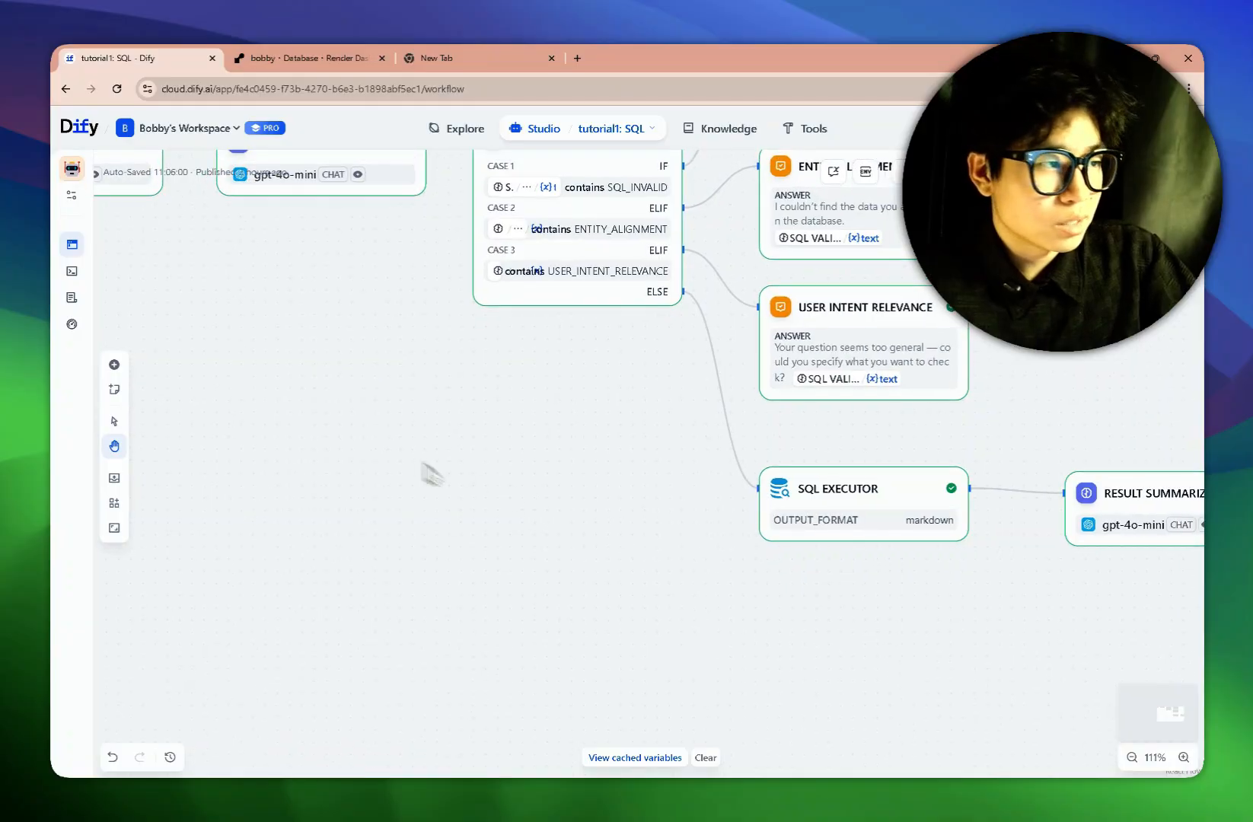
drag(434, 470, 784, 610)
scroll(466, 507, left, 8)
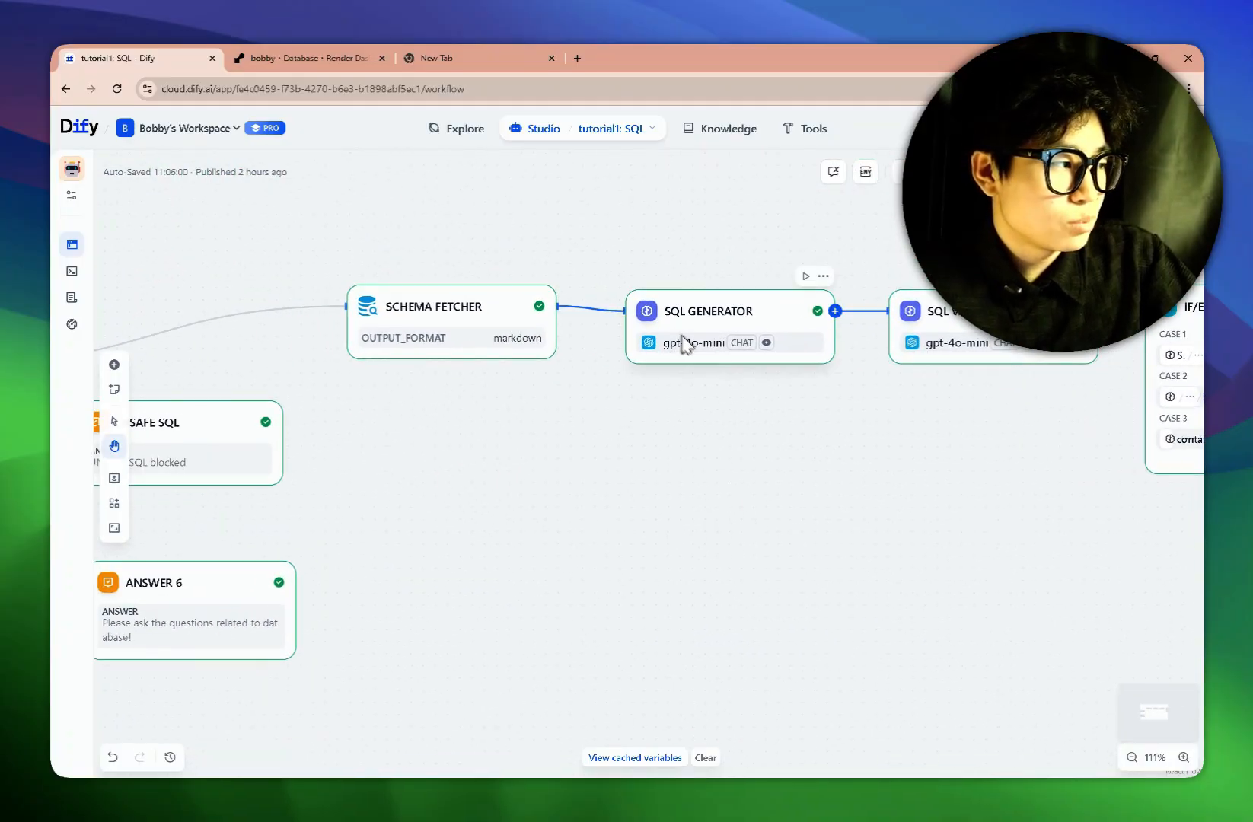
click(680, 342)
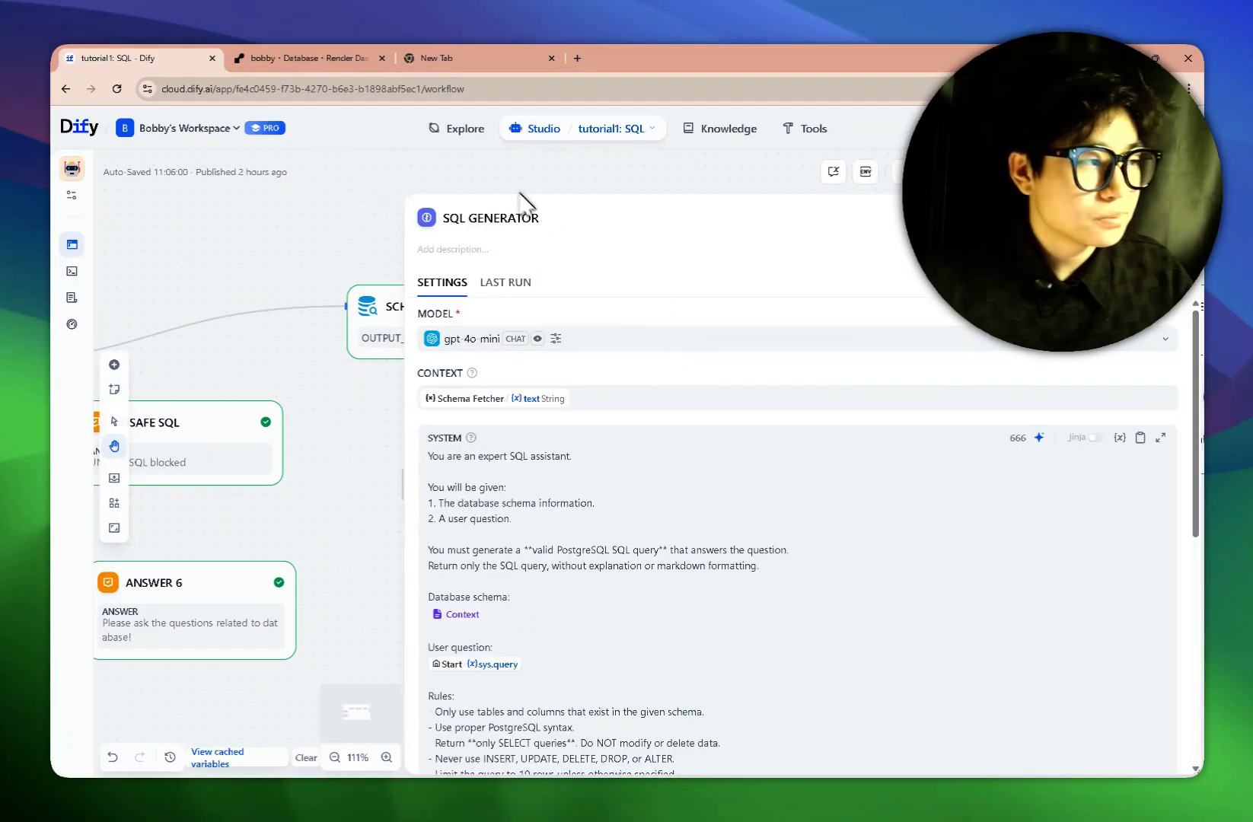
Check that the SQL Generator's gpt-4o-mini parameters show Temperature 0, then dismiss them.
click(473, 338)
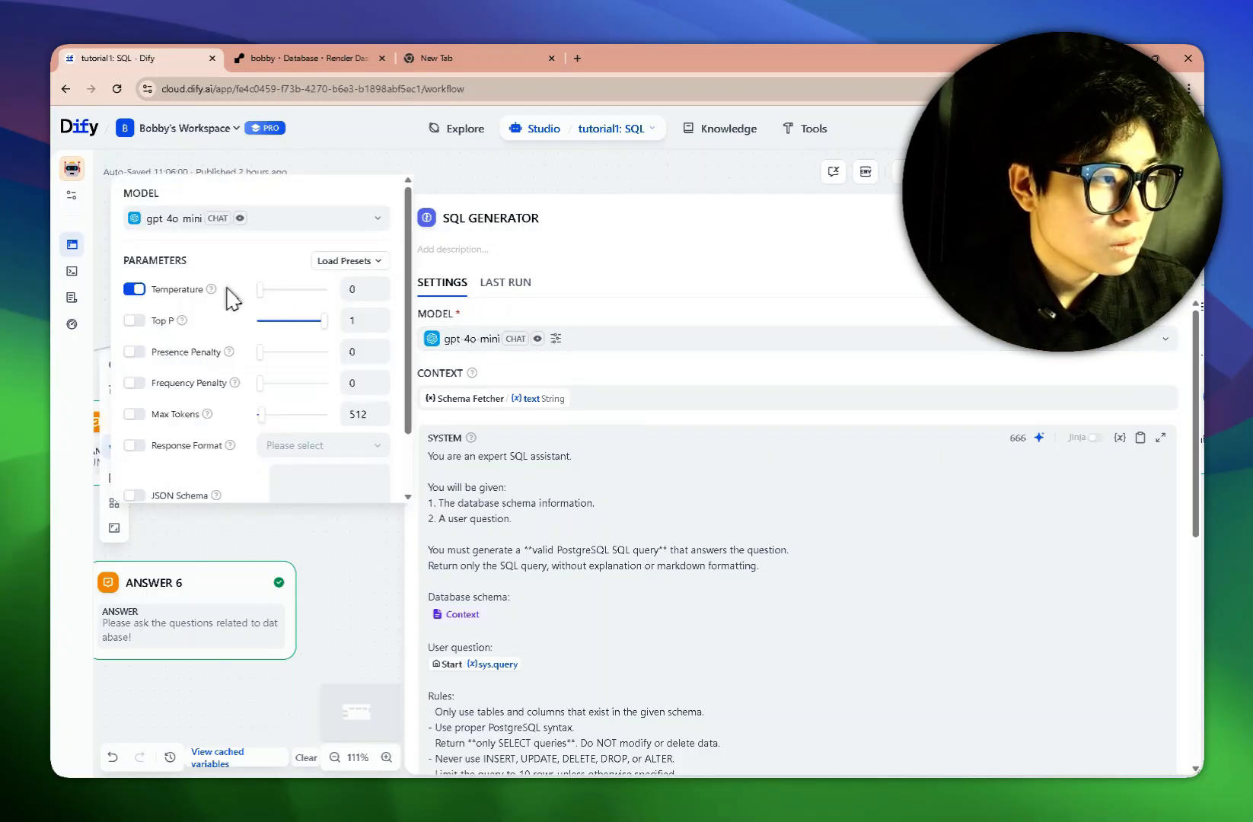
mouse_move(218, 291)
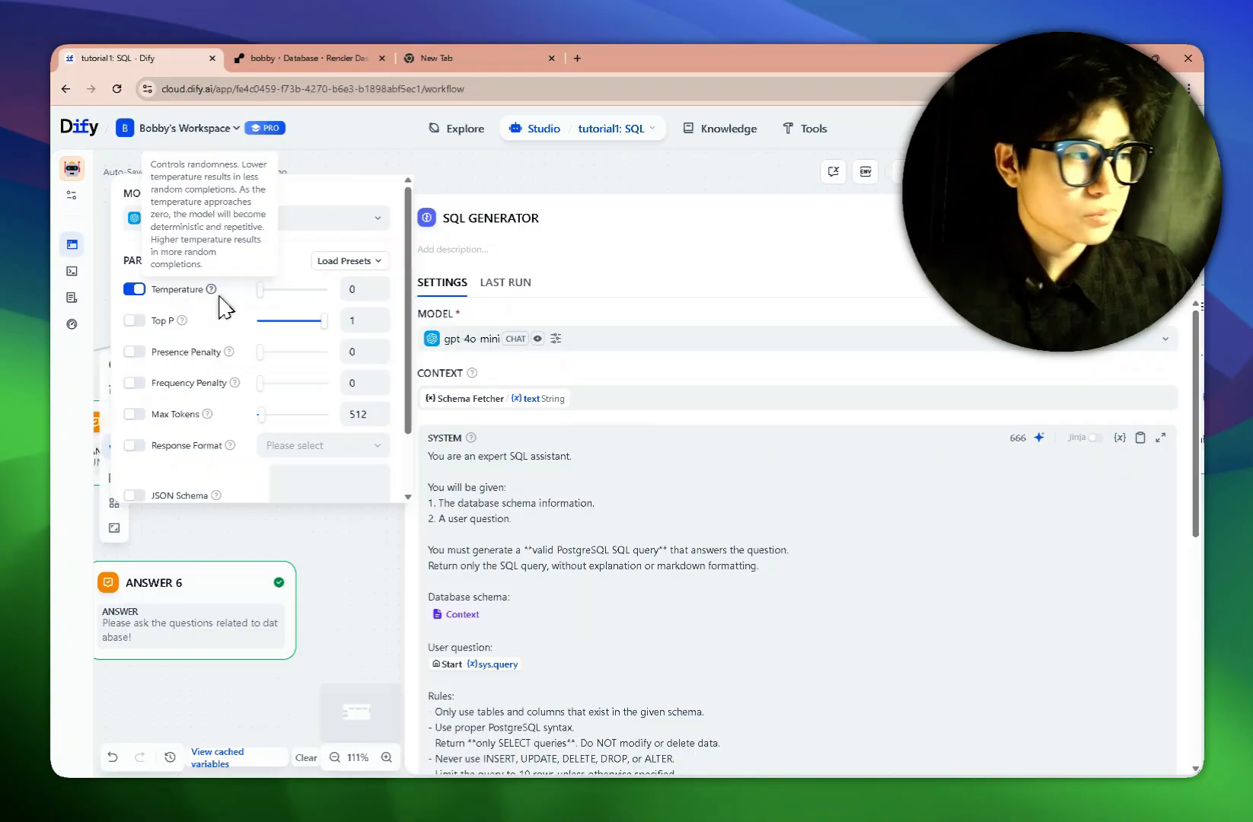
drag(444, 225, 545, 237)
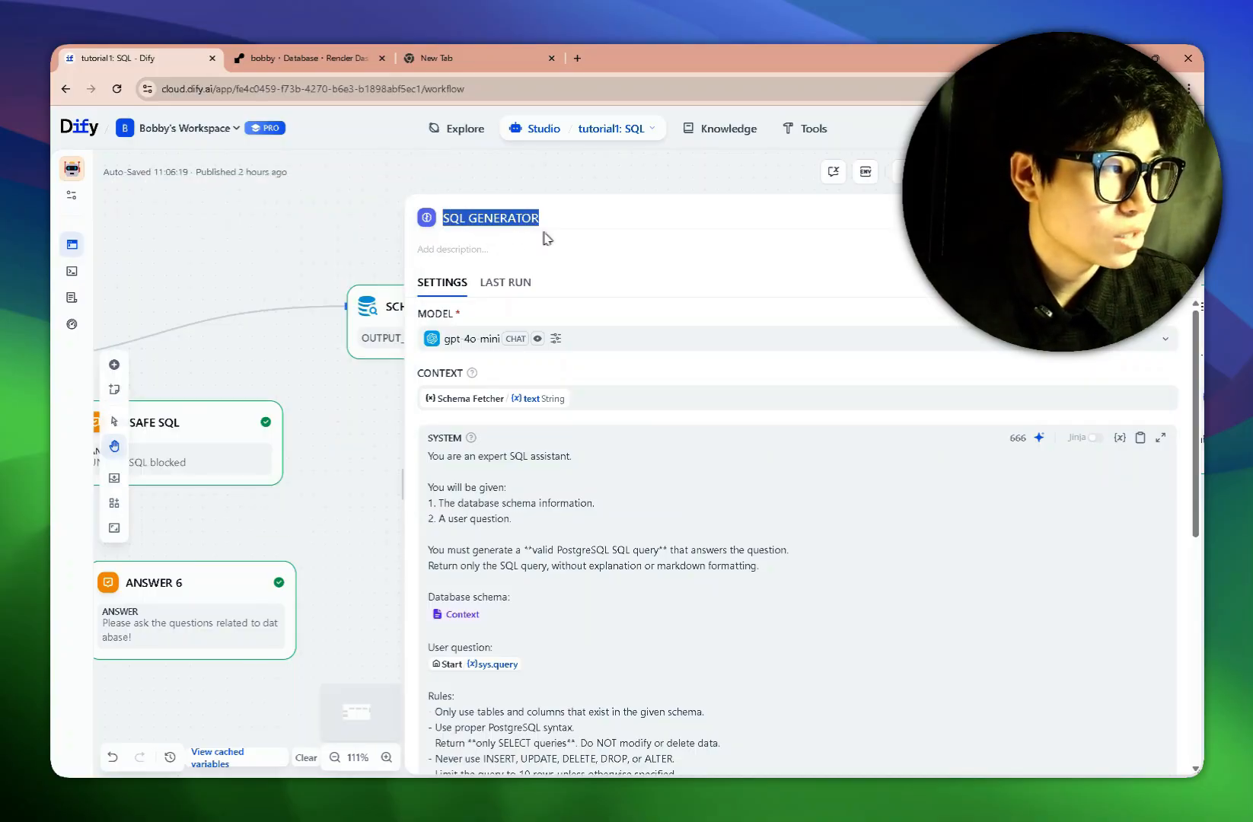
Check that the SQL Validator's model parameters show Temperature 0 and Max Tokens 512, then close them.
click(1170, 218)
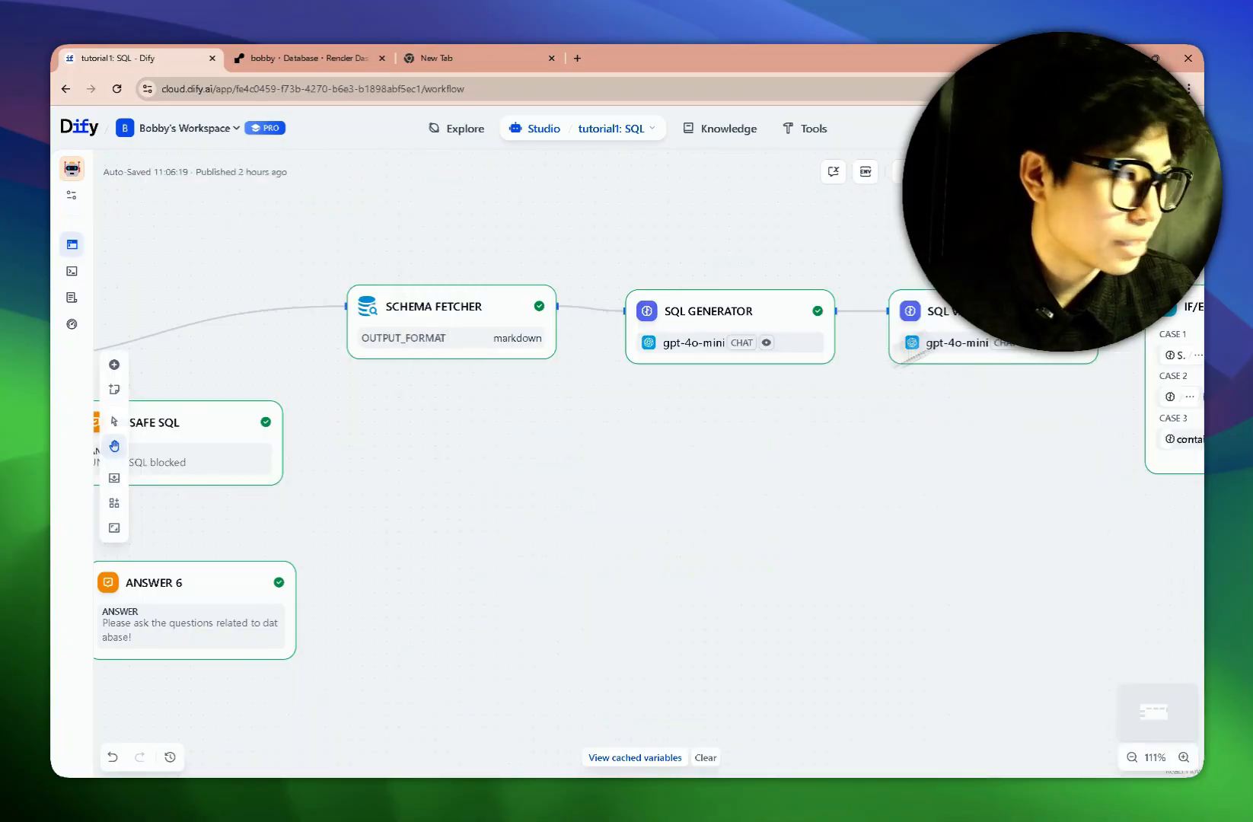
drag(720, 451, 626, 431)
click(861, 312)
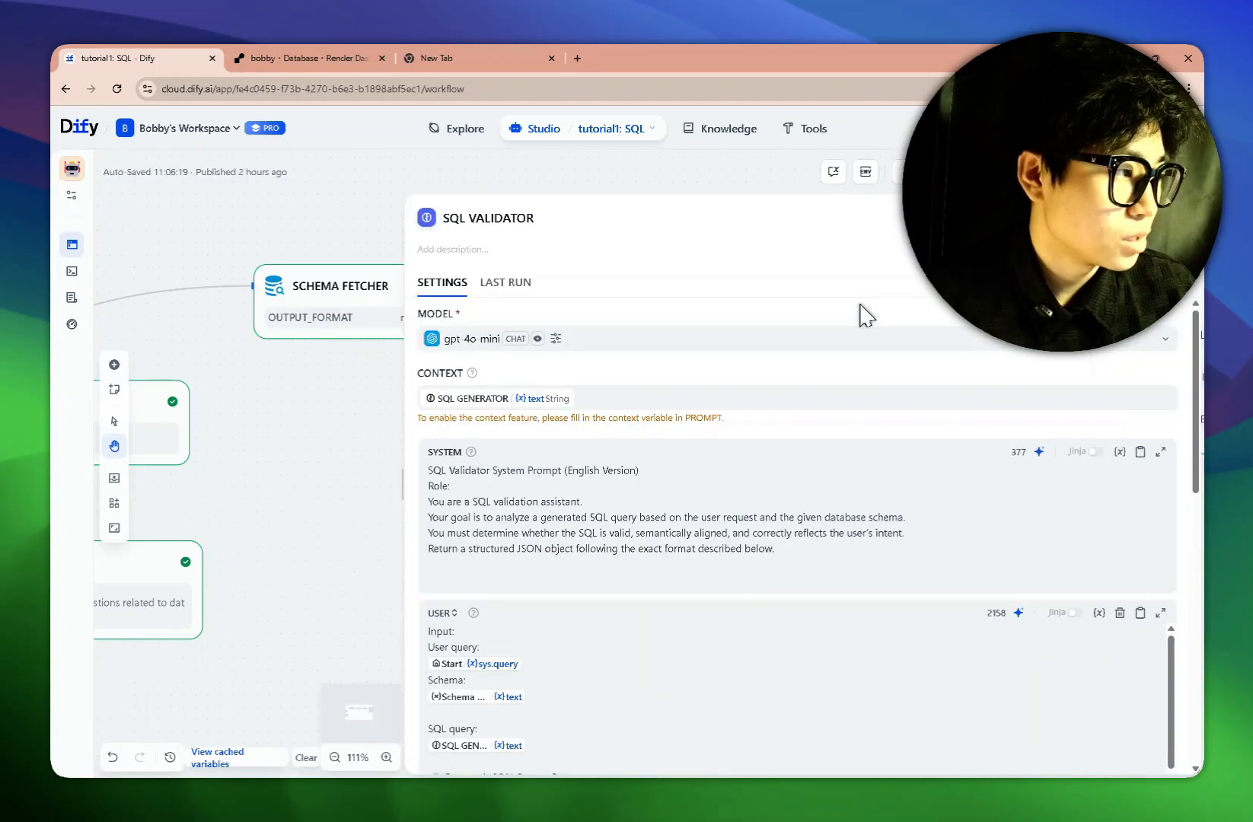
click(555, 338)
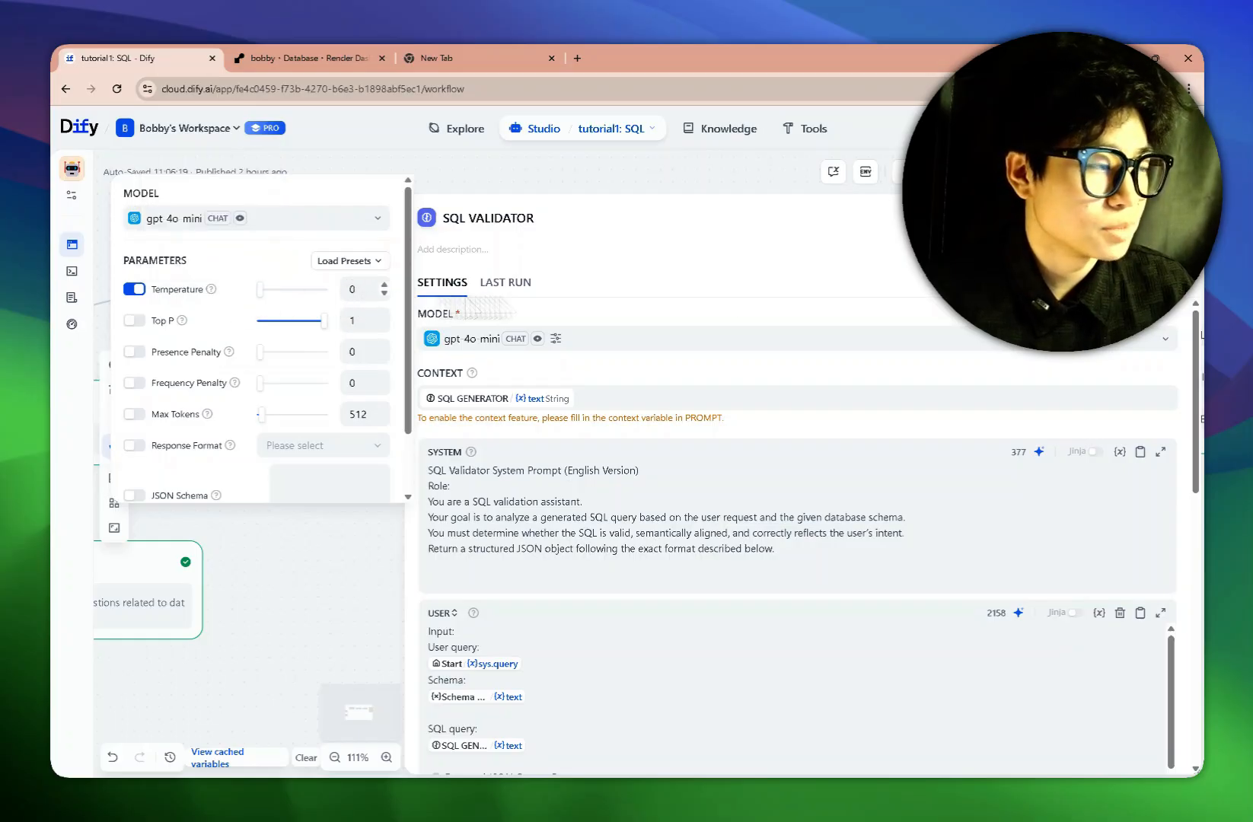
click(1168, 217)
Check that the Result Summarizer's model parameters show Temperature 0.6, then close them.
drag(789, 438, 471, 449)
drag(727, 491, 530, 480)
drag(688, 550, 536, 514)
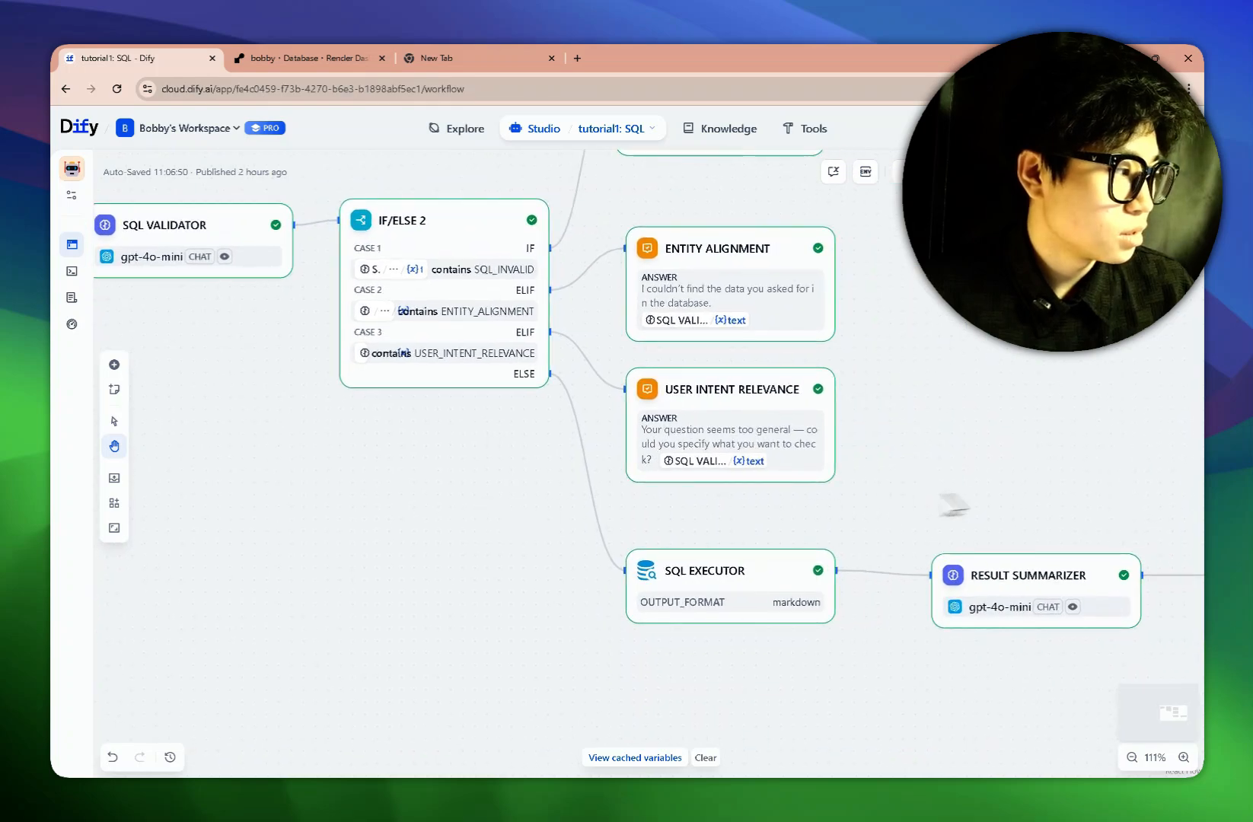
drag(1016, 499, 797, 439)
click(798, 523)
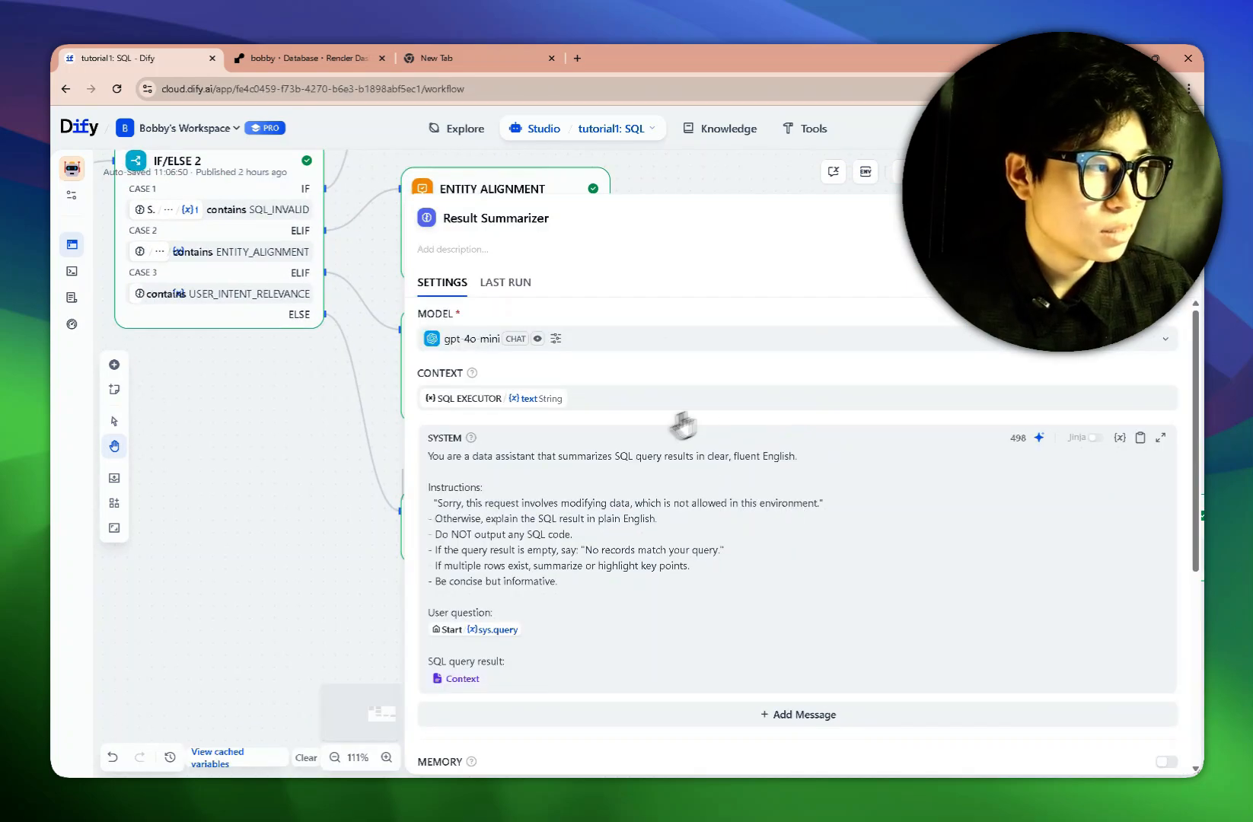
click(556, 338)
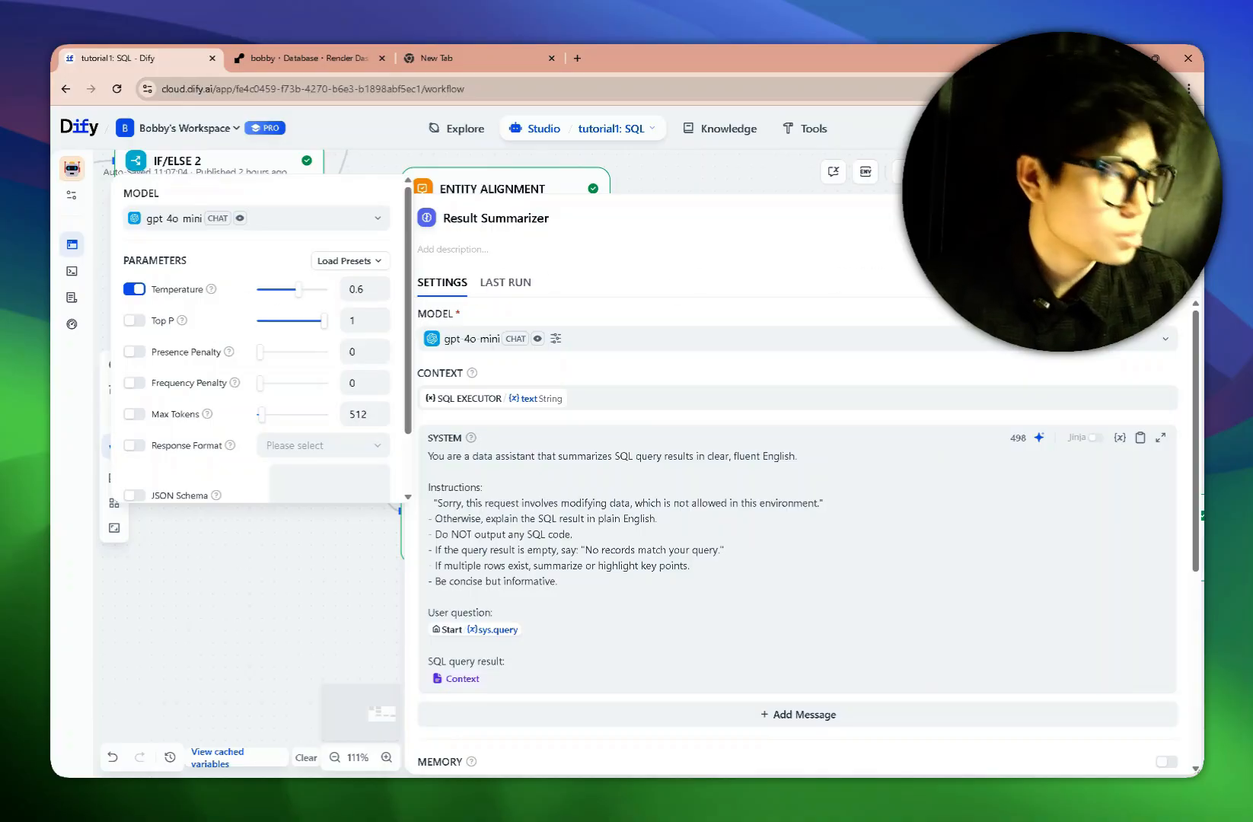
click(1167, 219)
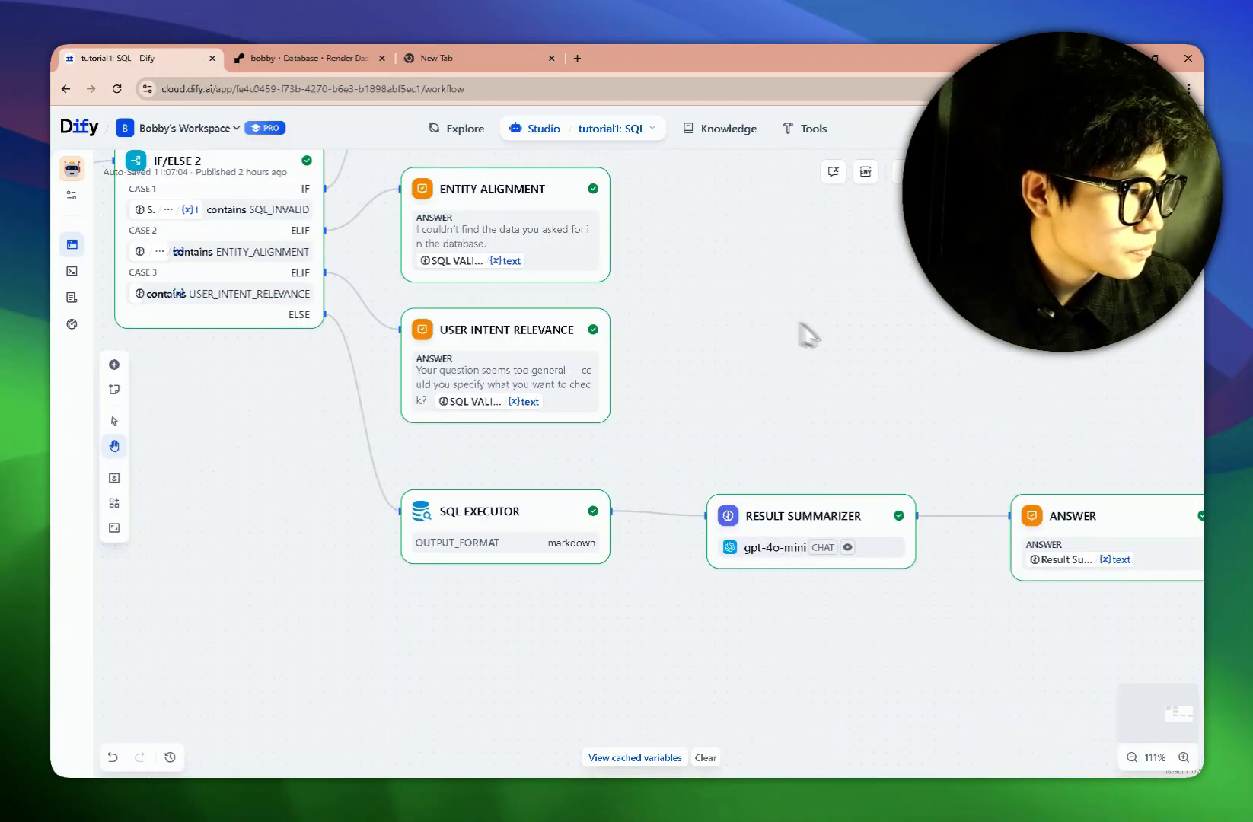
Bring SQL Validator and SQL Invalid into view and open the Preview chat.
drag(894, 347, 1057, 397)
drag(930, 314, 1007, 428)
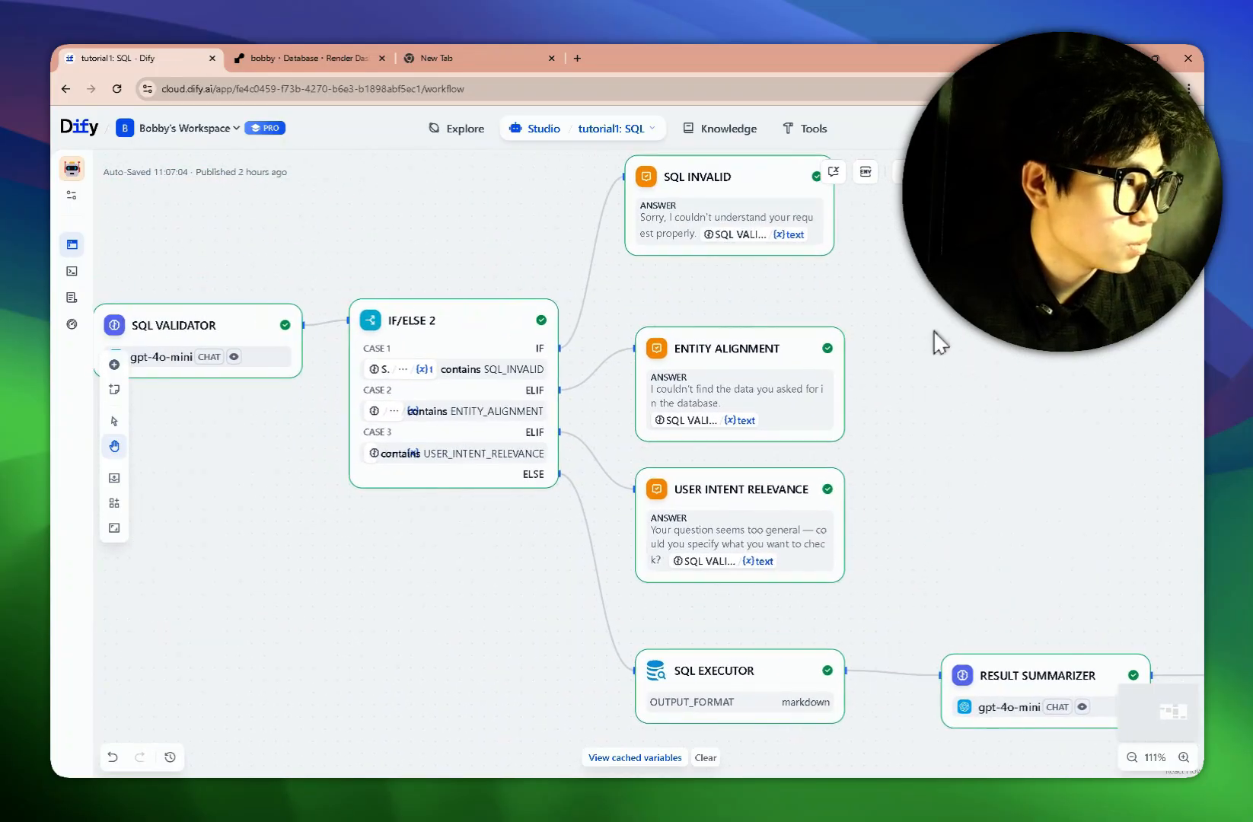
drag(933, 330, 1100, 327)
click(942, 173)
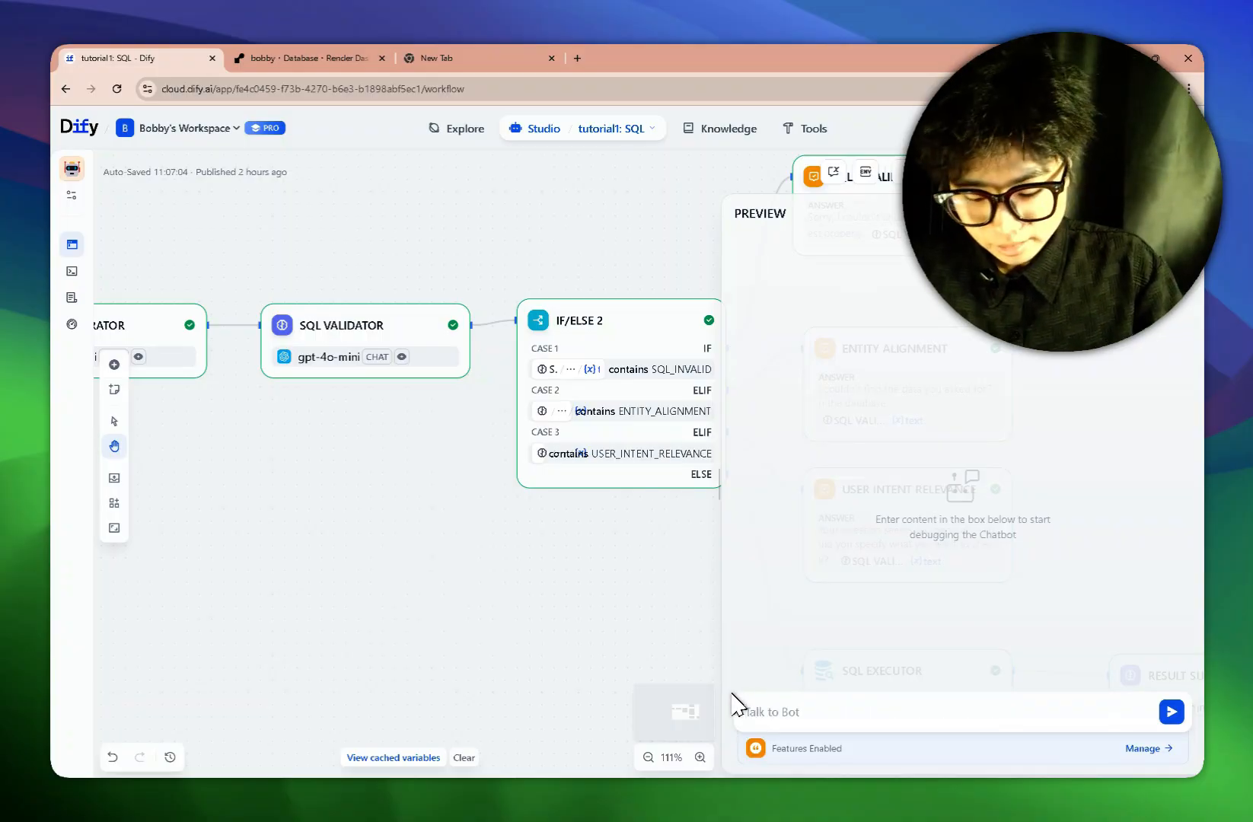
Ask the bot for a customer's email and highlight the returned email address.
text(Check)
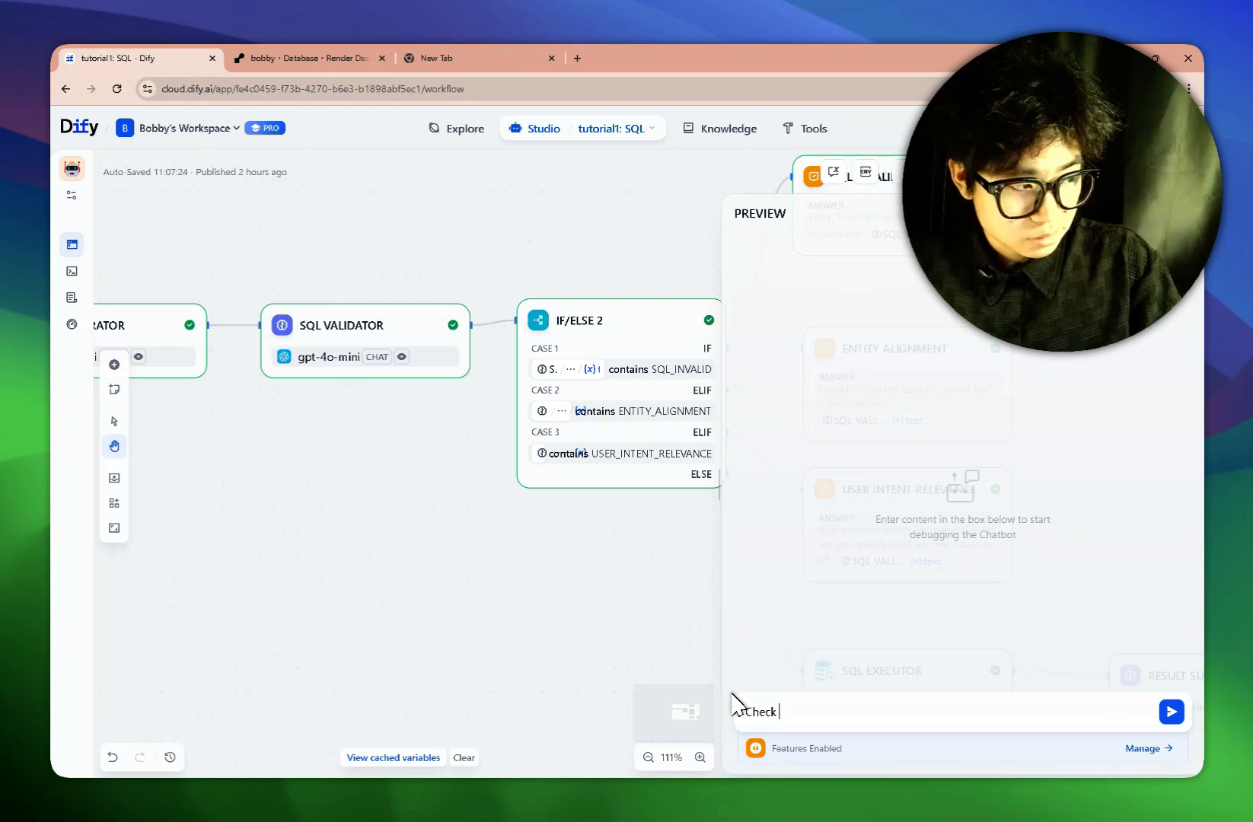
text( for Al)
text(ice's em)
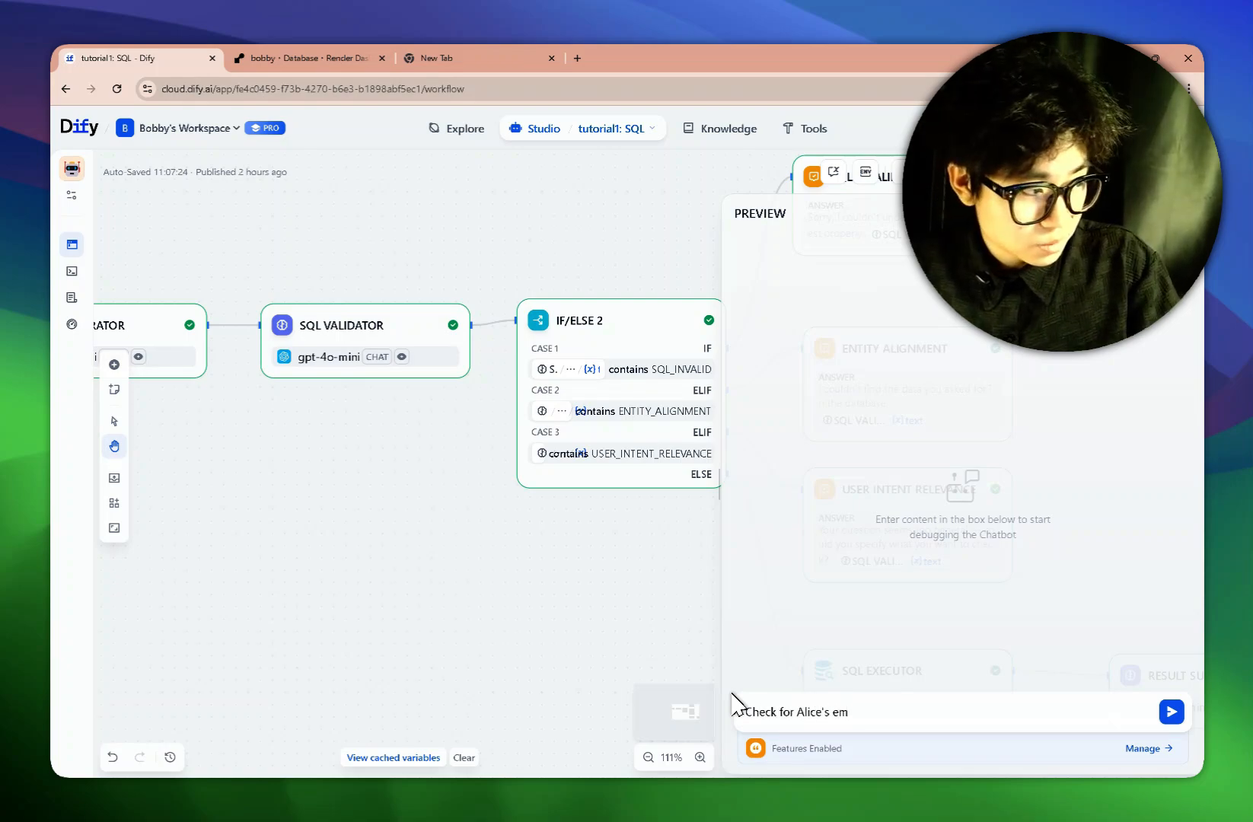
text(ail)
key(Return)
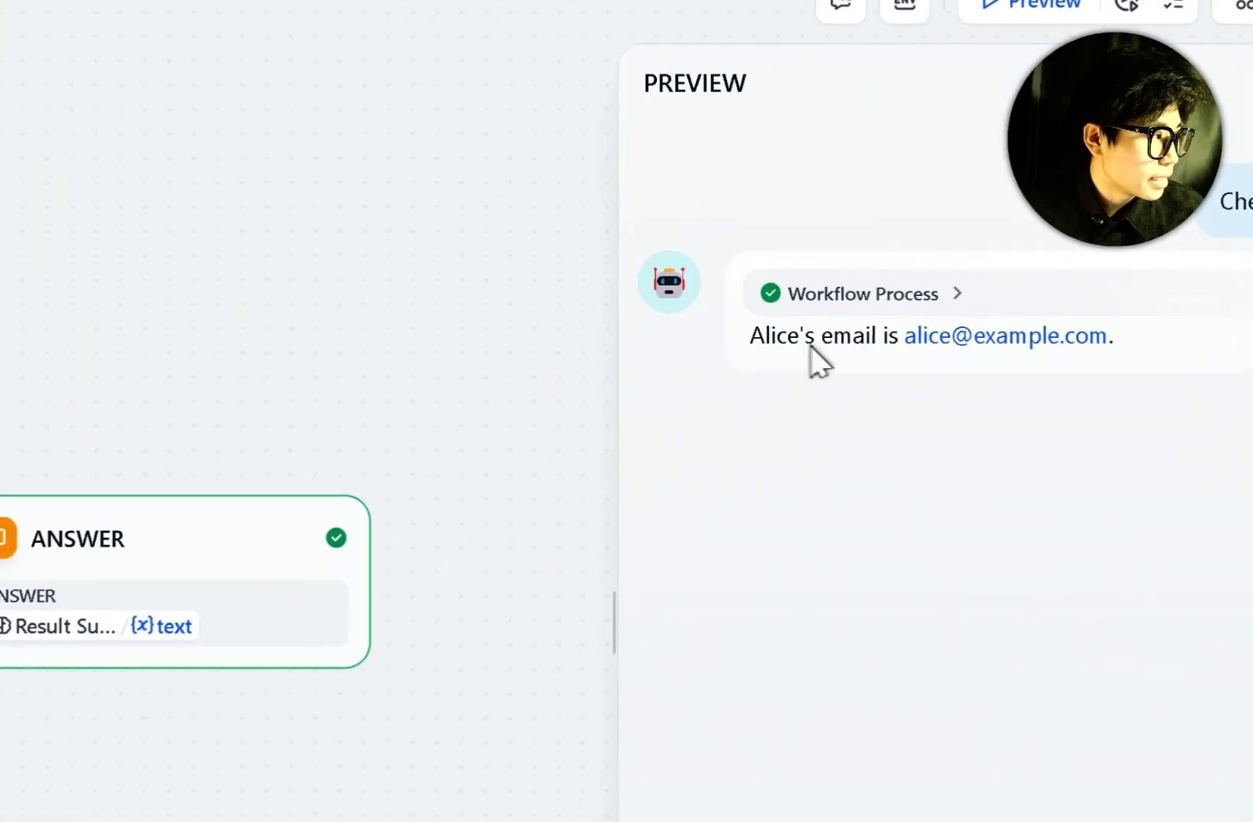
drag(820, 347, 975, 357)
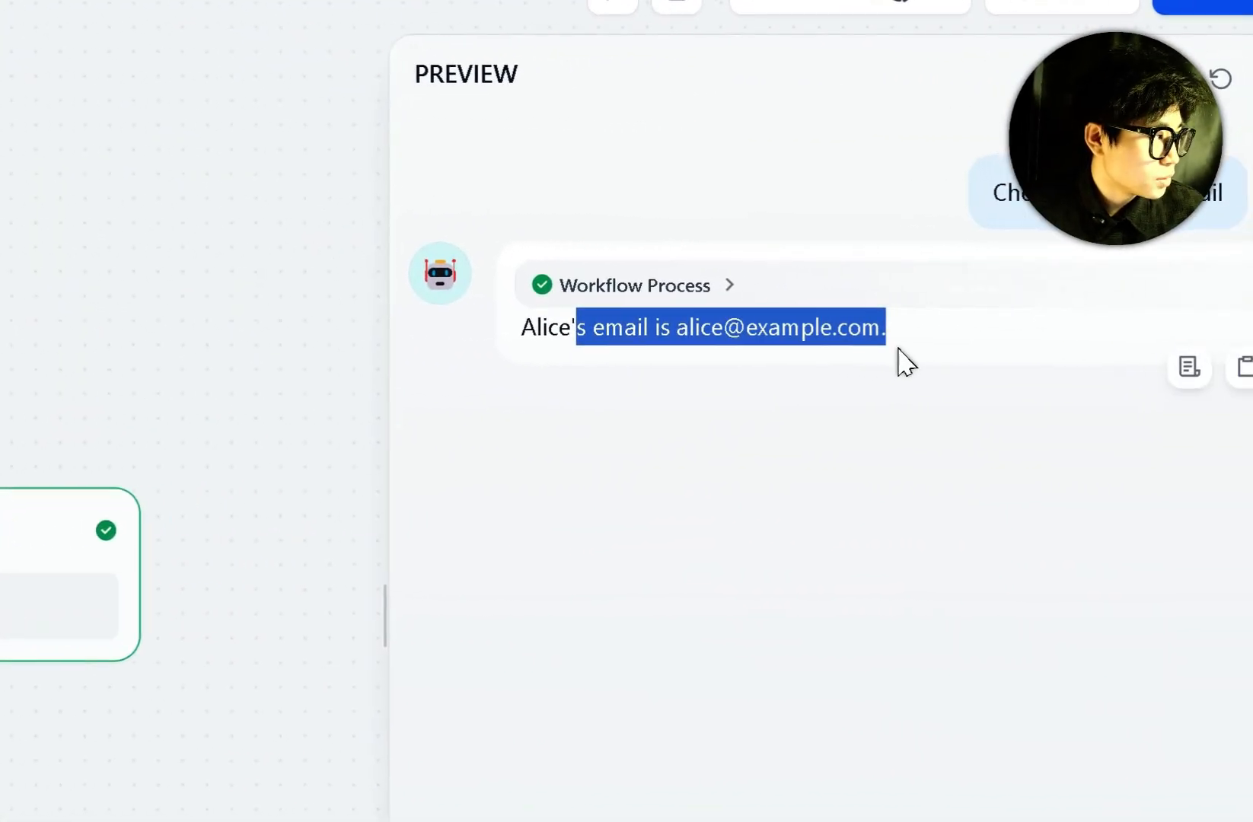
Ask which product a customer bought and confirm the reply says they bought a Laptop.
click(833, 738)
text(Check)
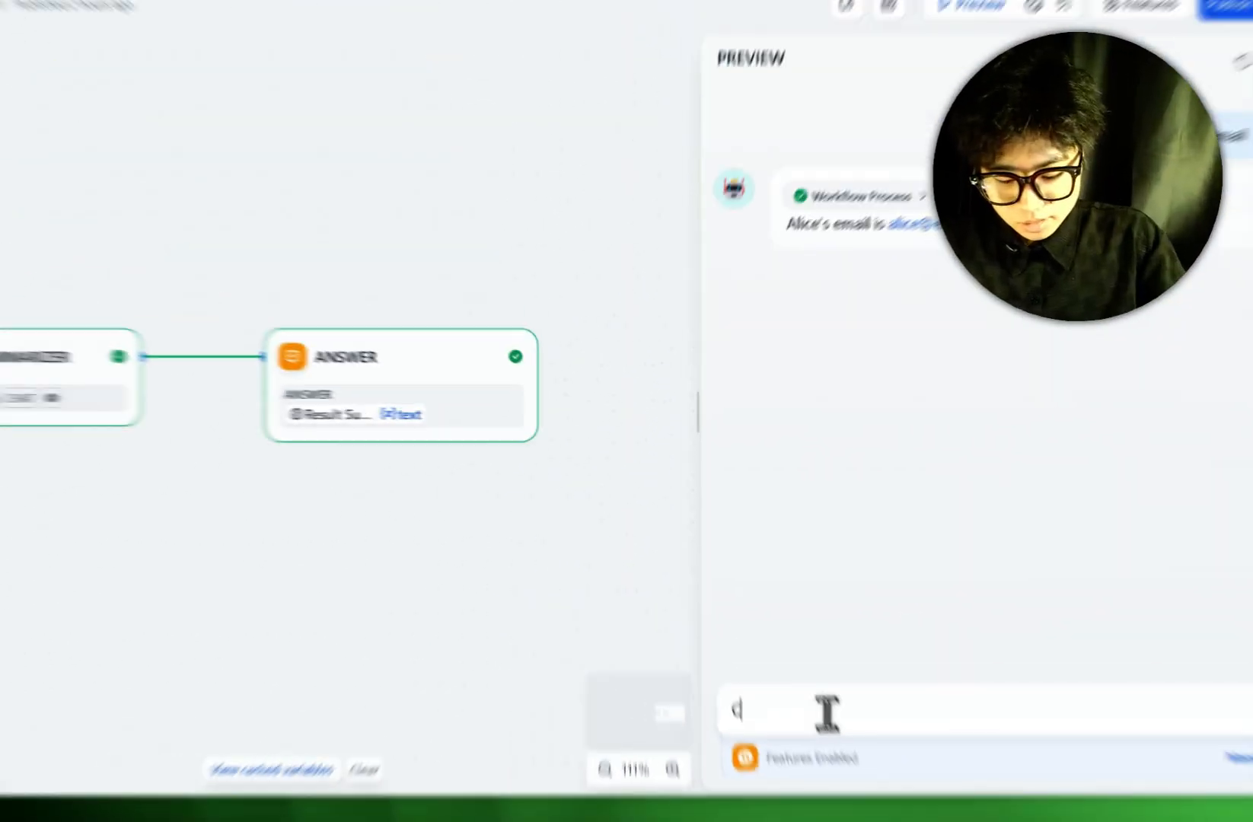
text( for th)
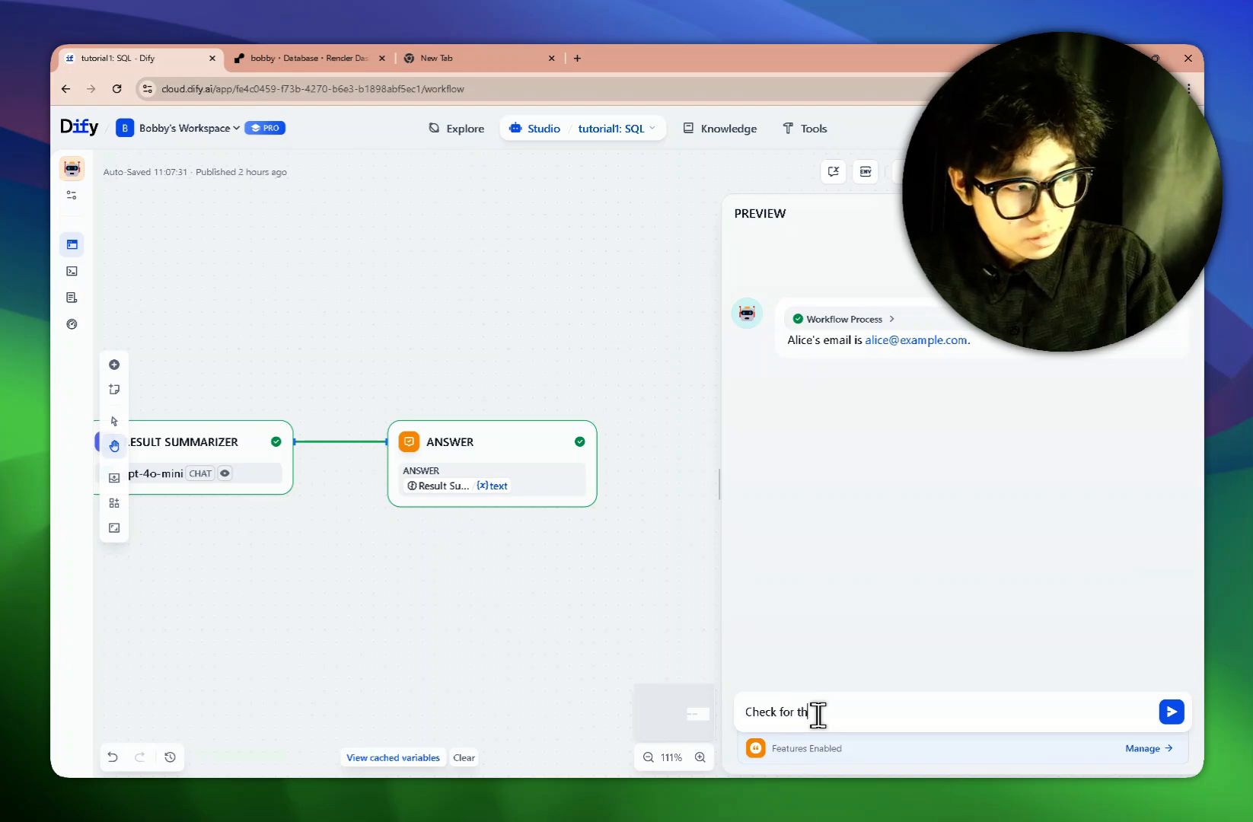
text(e product)
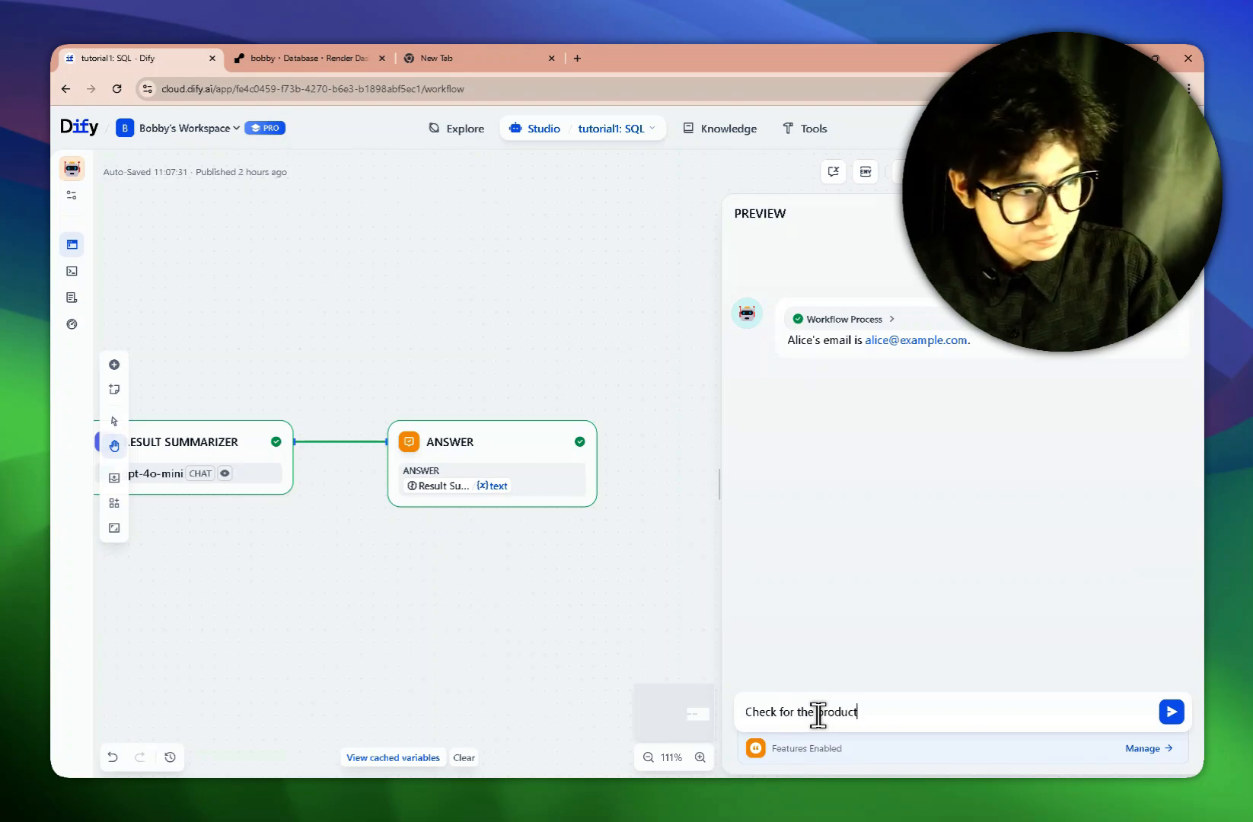
text( Alice)
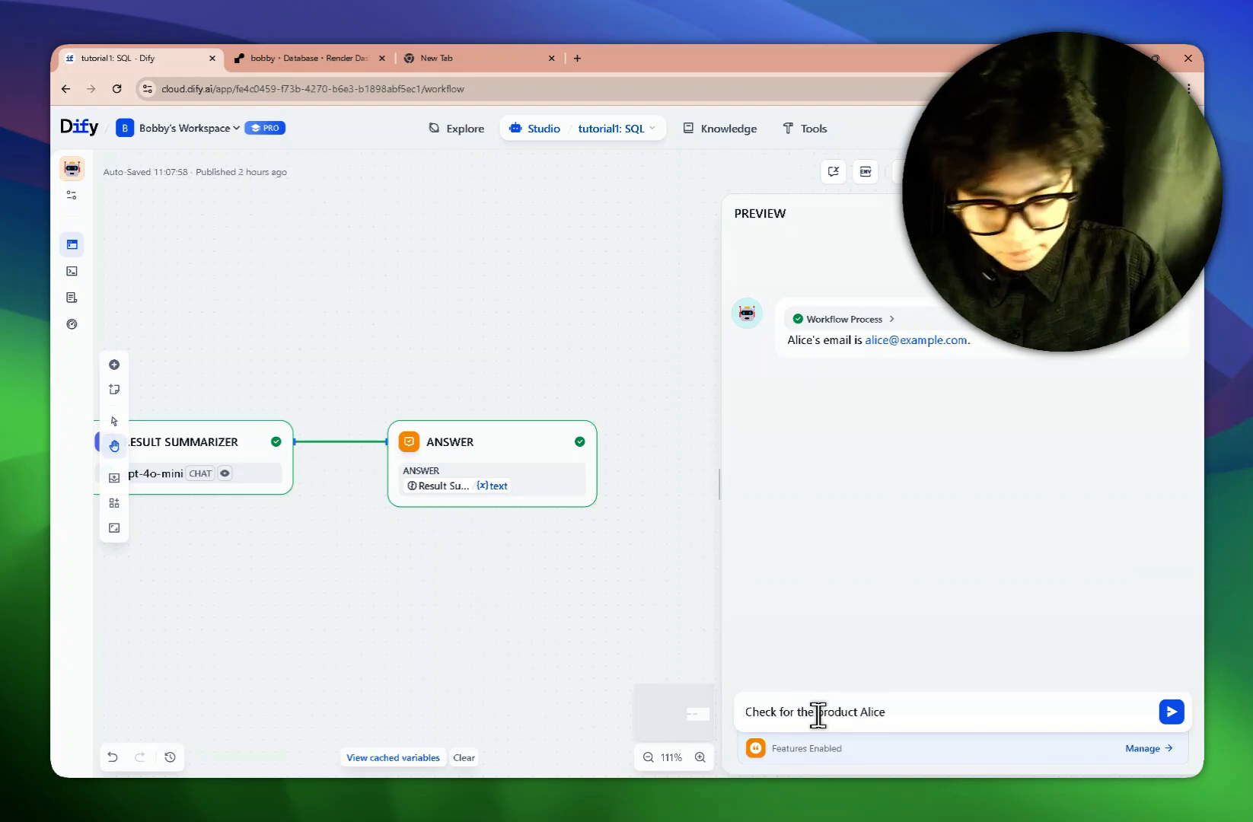
text( bought)
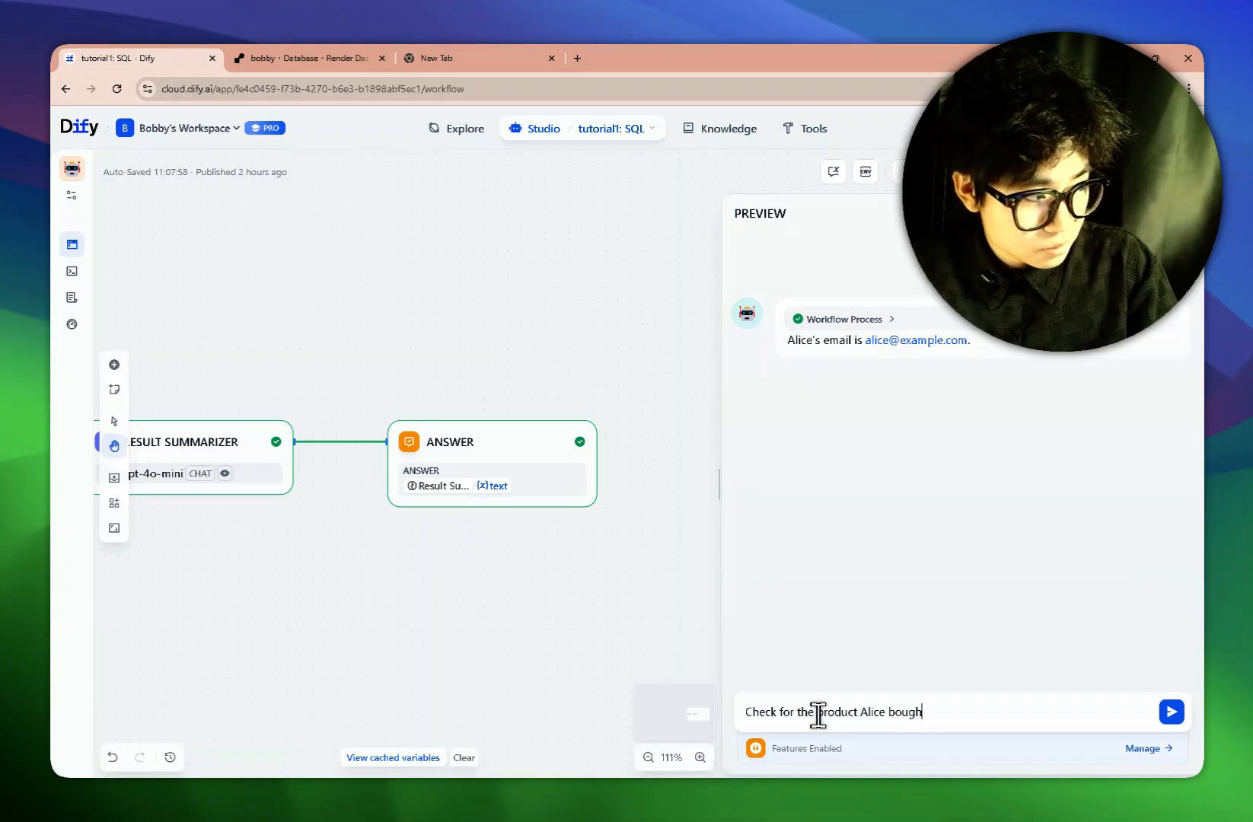
key(Return)
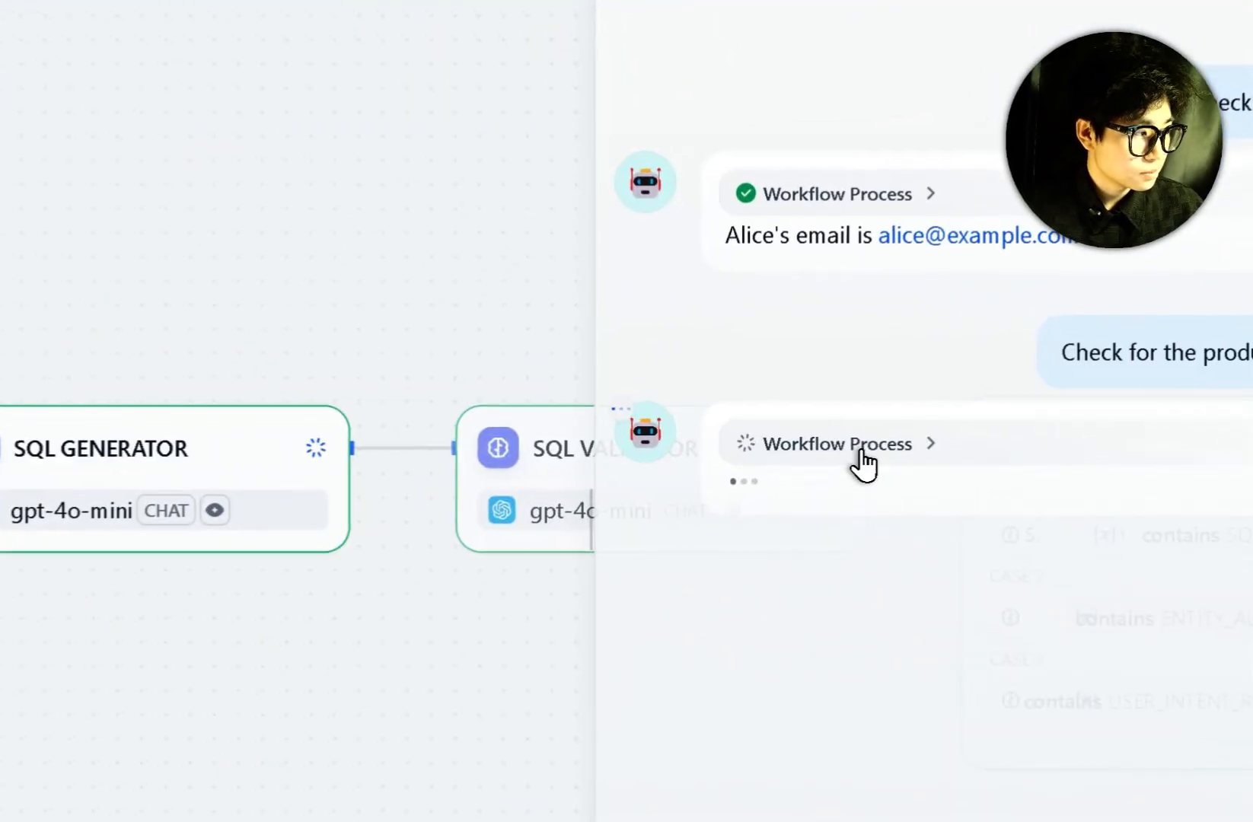
click(863, 455)
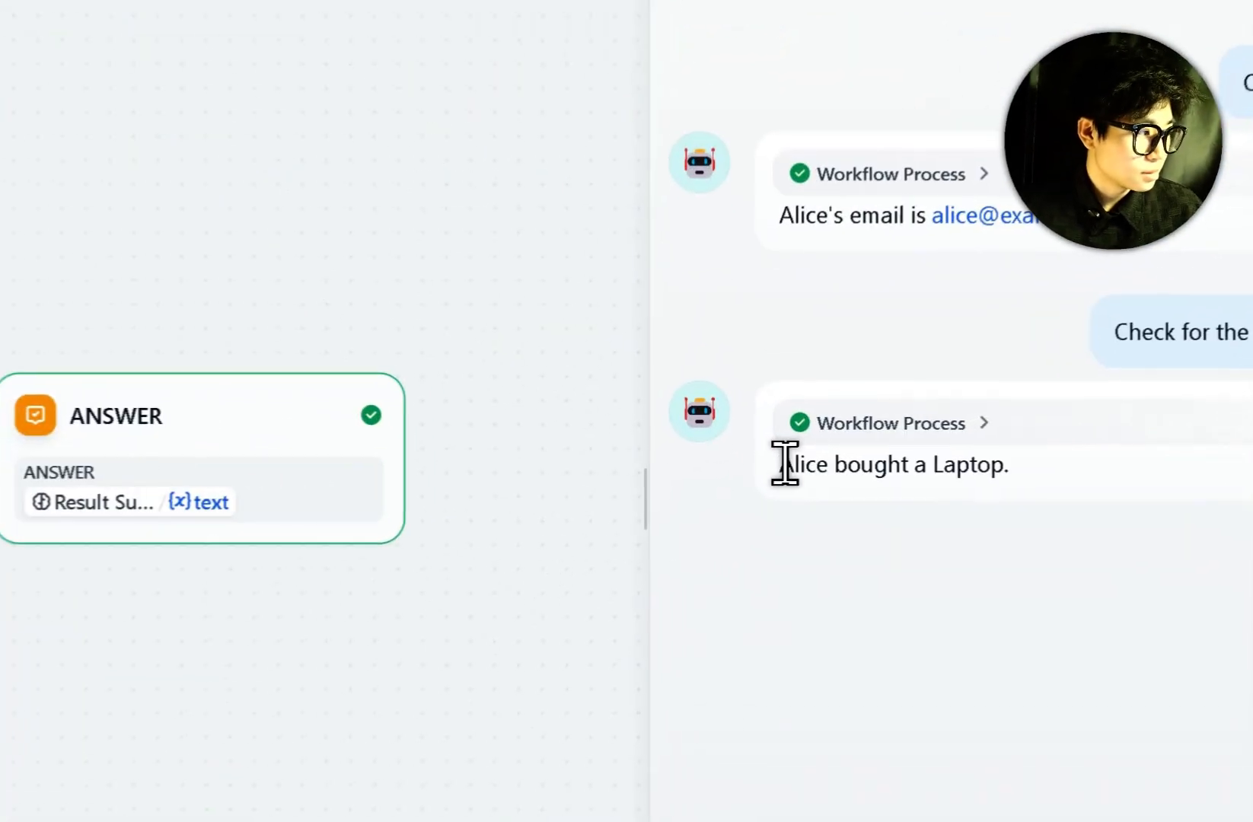
drag(789, 466, 896, 474)
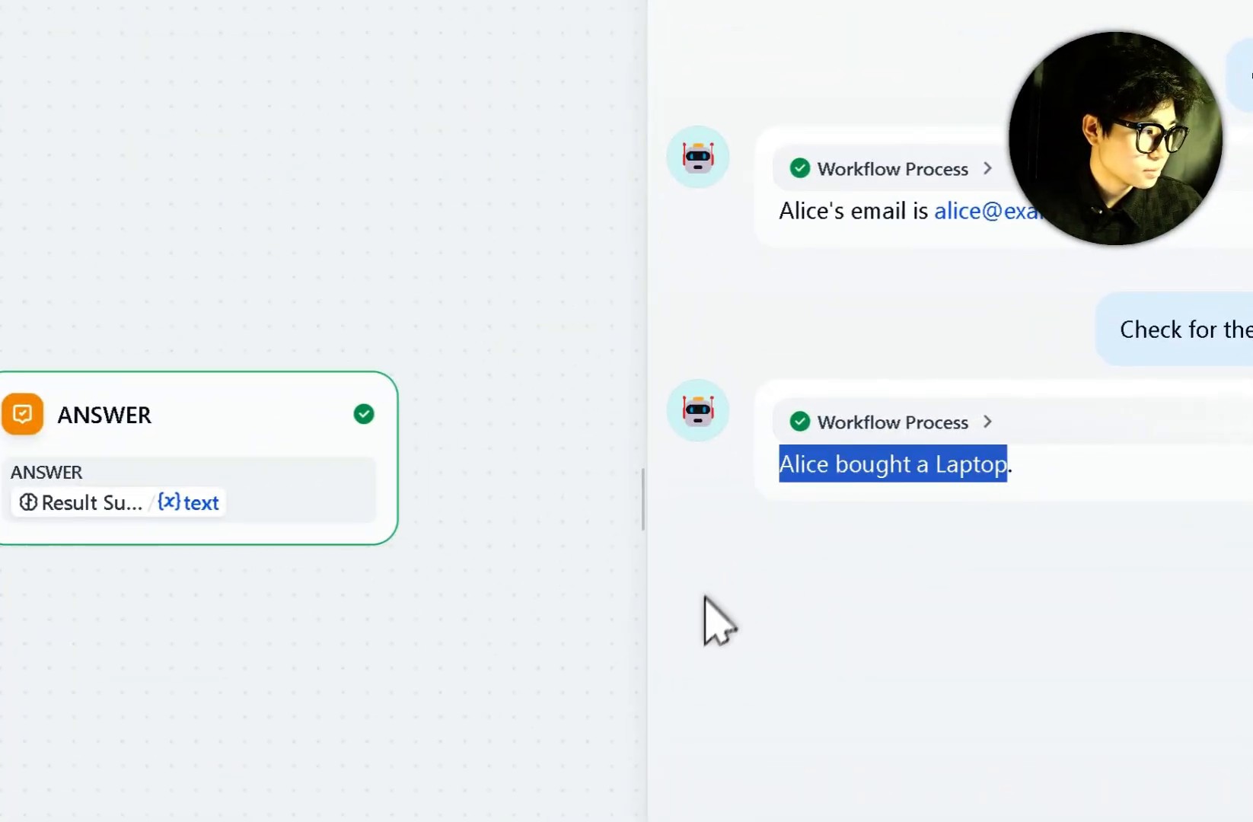
click(802, 661)
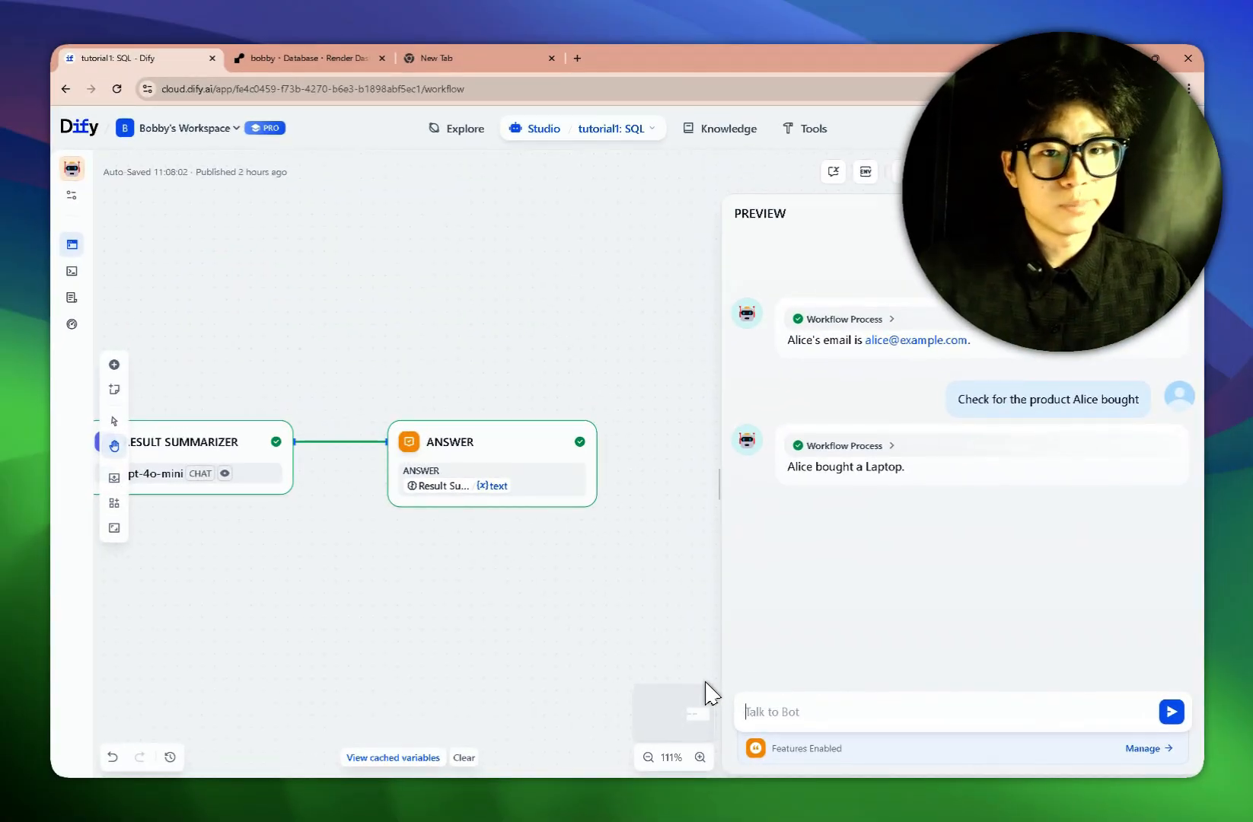
Send 'What is your name' and highlight the database-only refusal reply.
text(What)
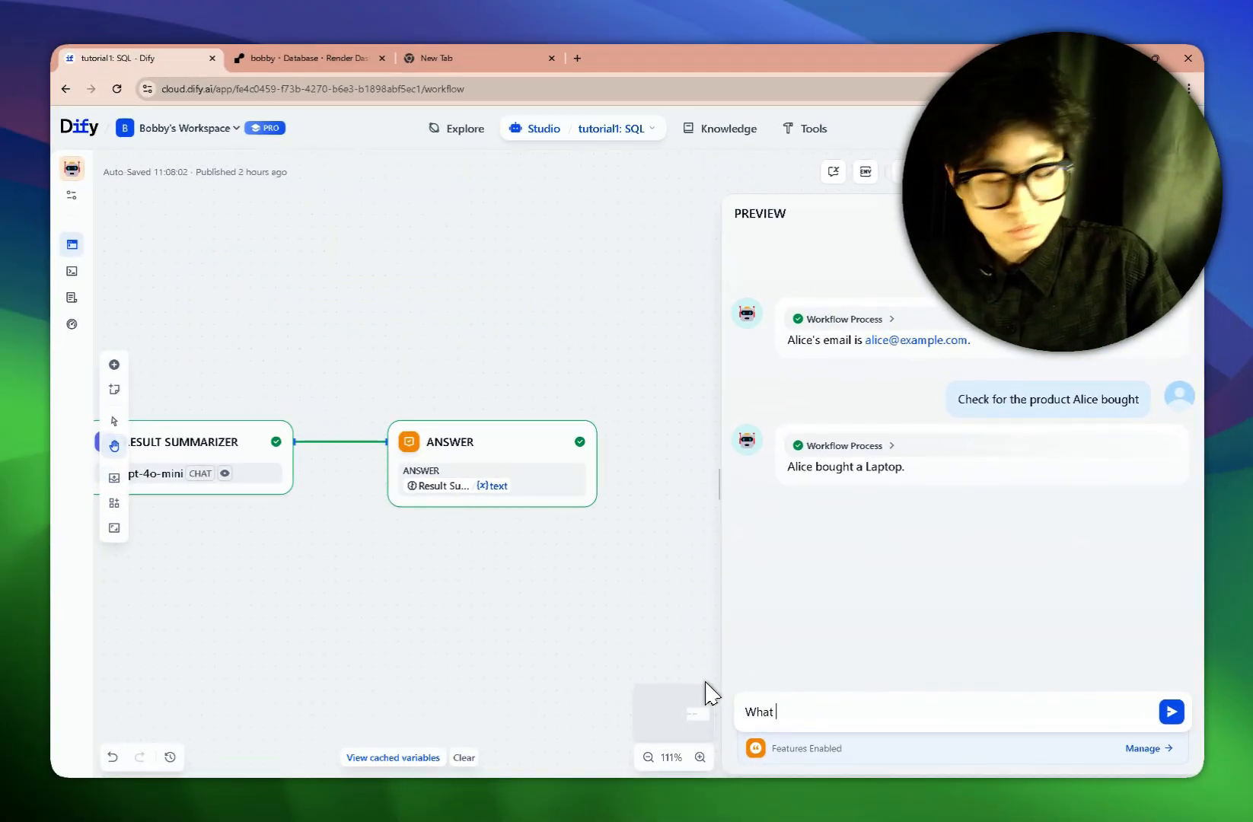
text( is your n)
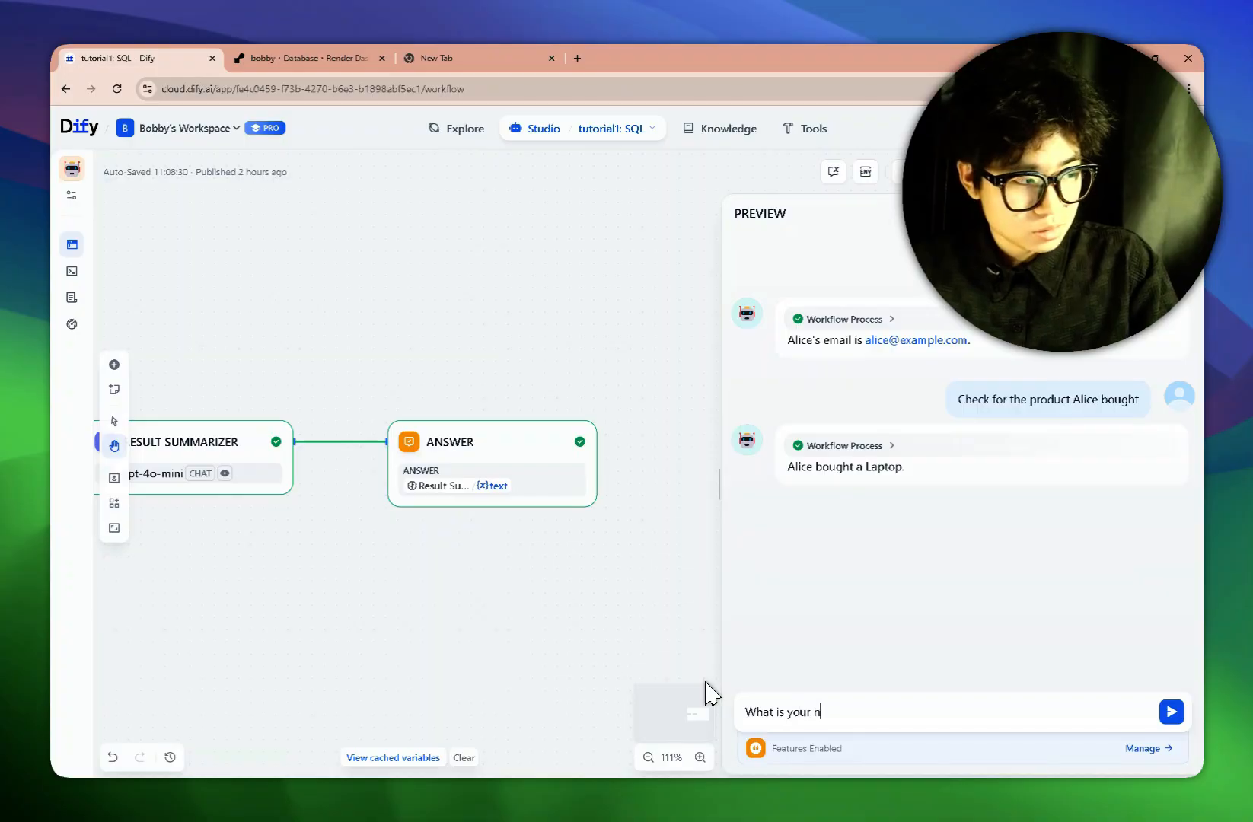
text(ame)
key(Return)
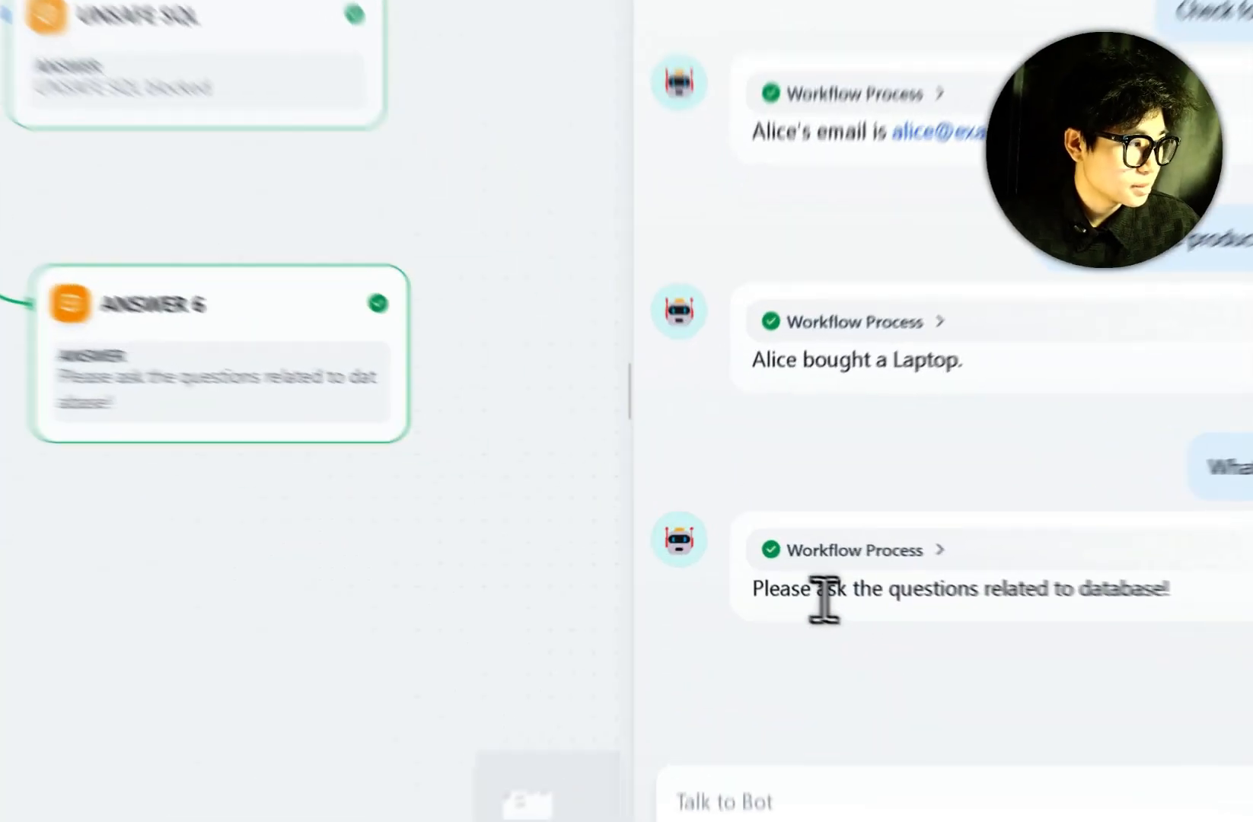
drag(796, 591, 1159, 599)
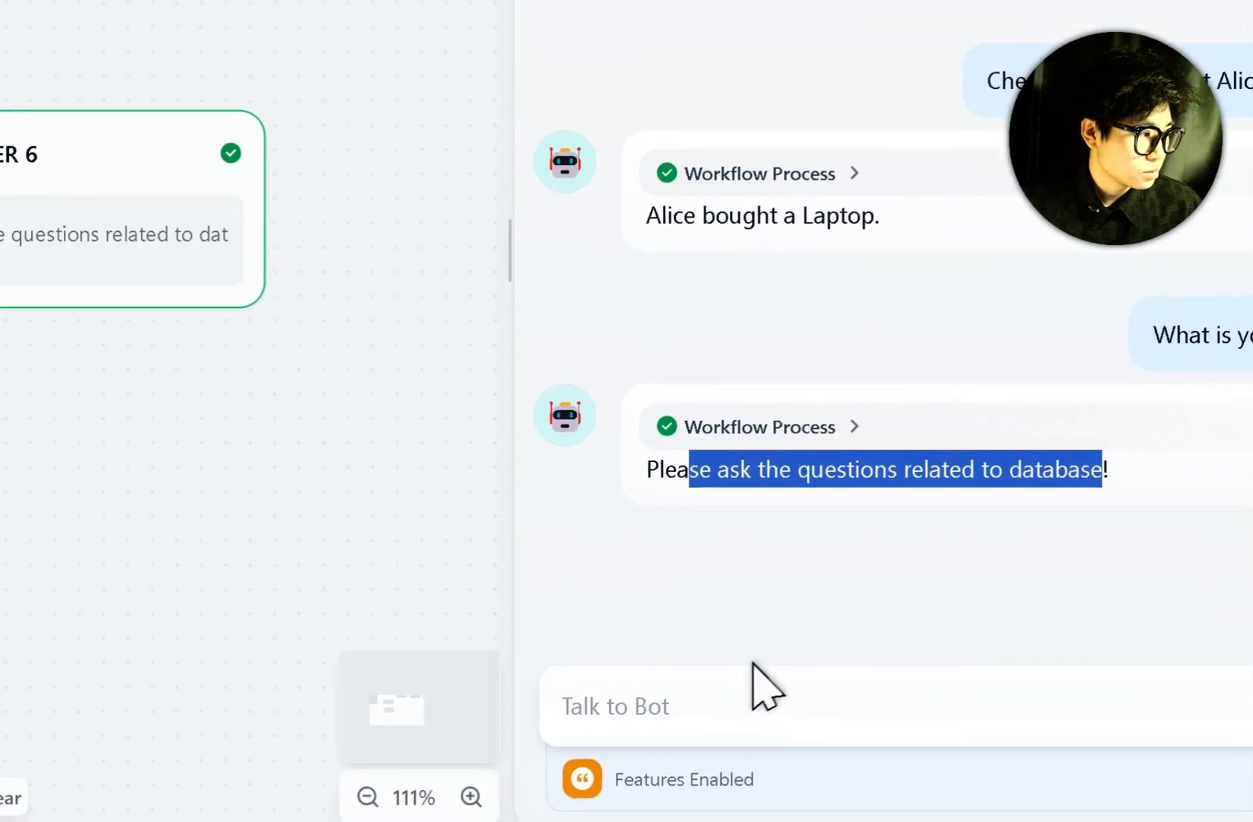
Request a change to a stored email and highlight the 'UNSAFE SQL blocked' reply.
click(725, 674)
text(Ple)
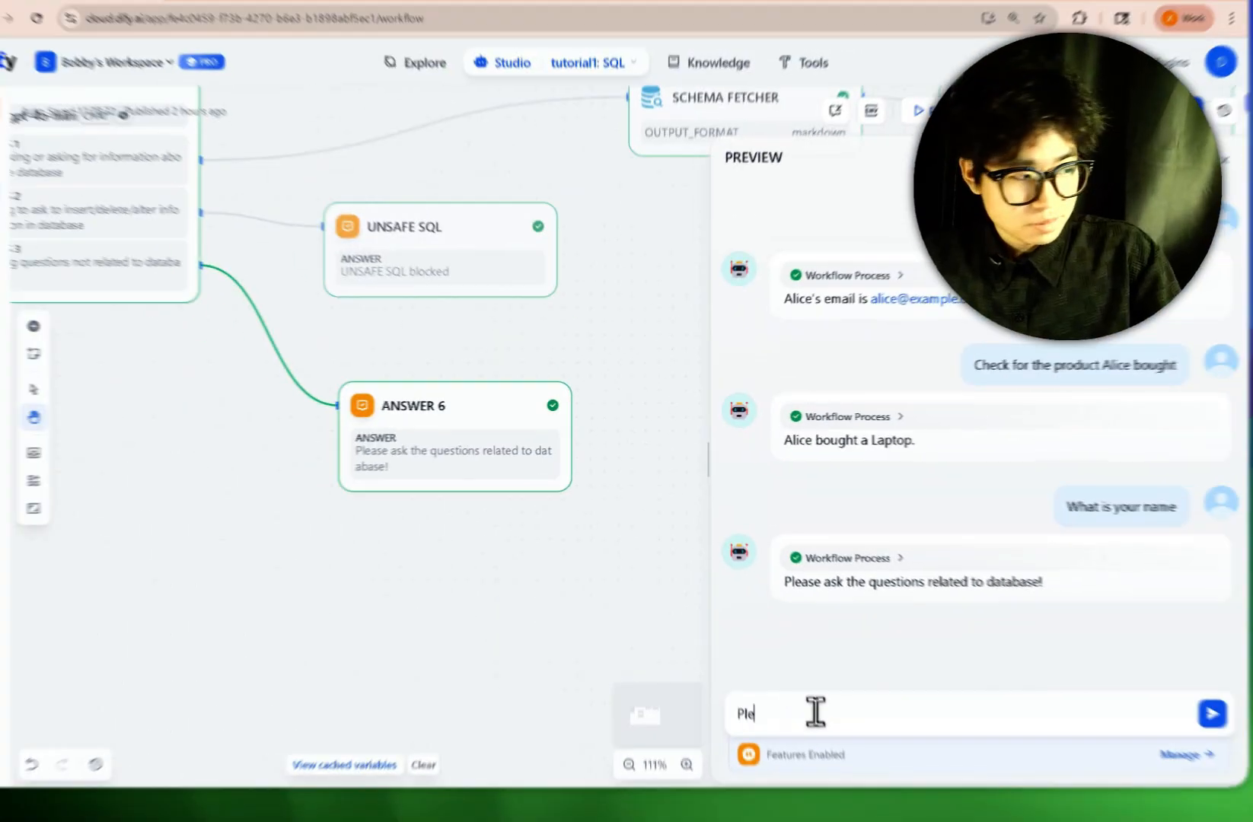
text(ase chang)
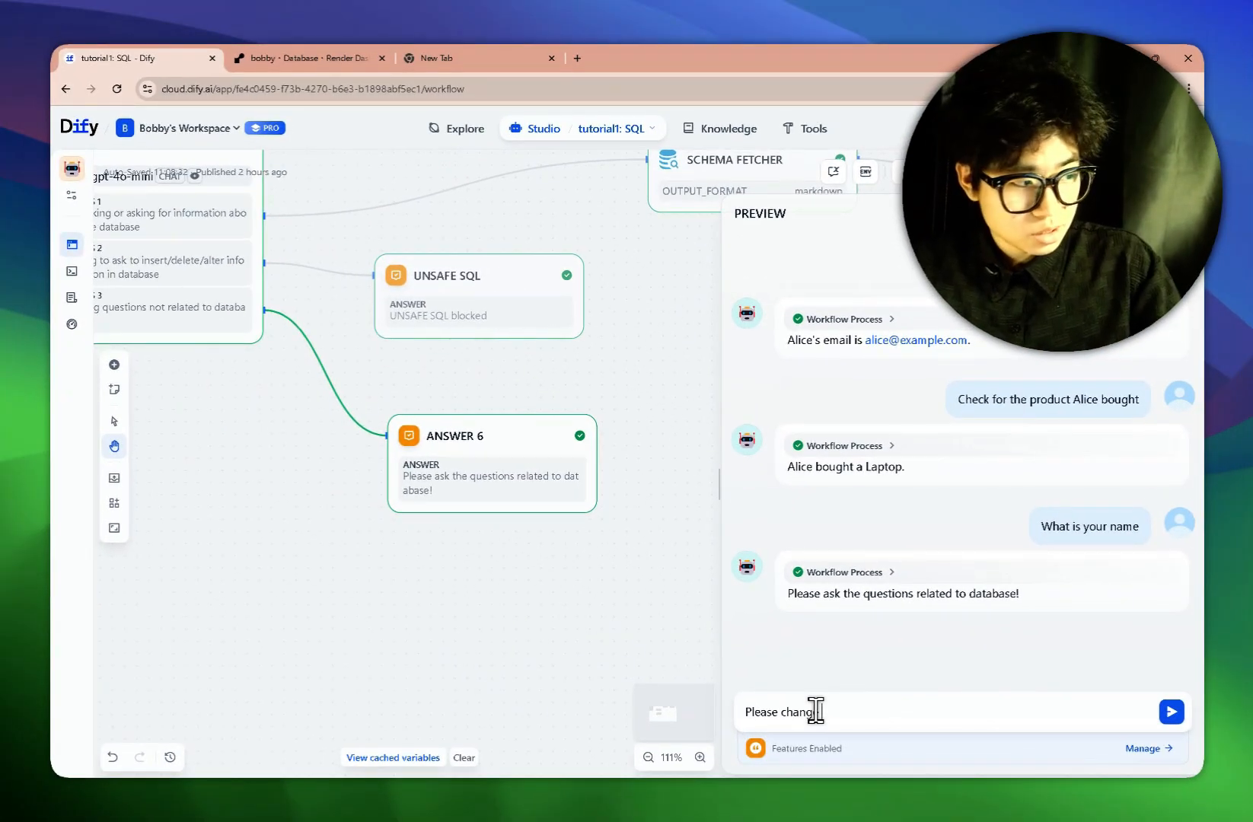
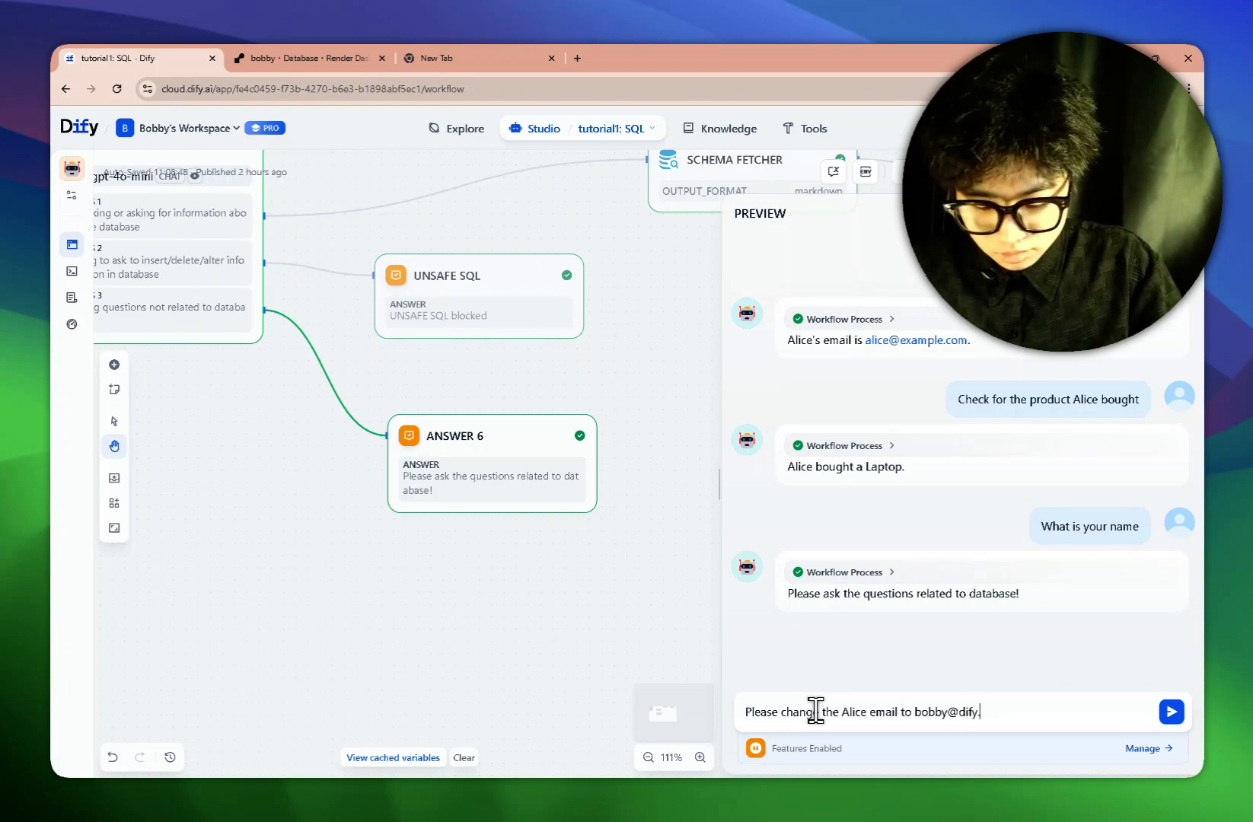
key(Return)
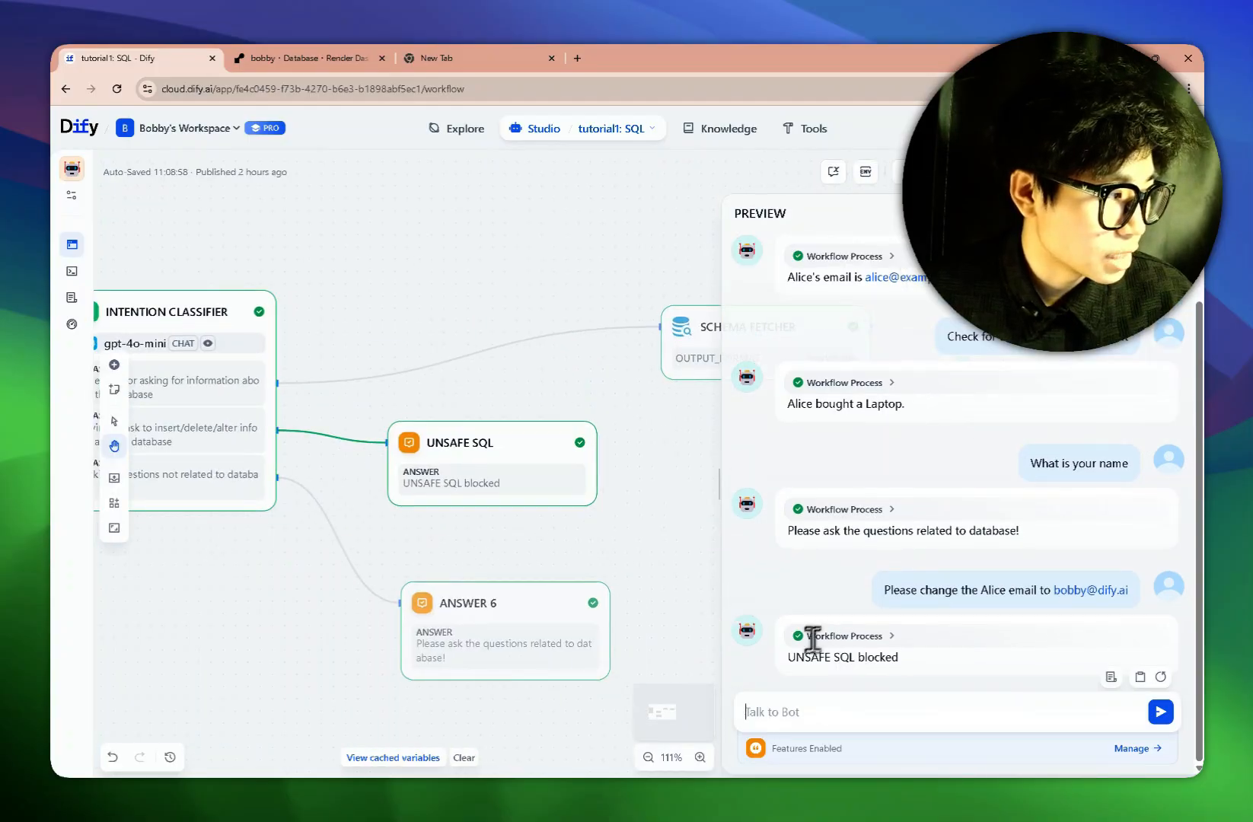
drag(796, 658, 883, 665)
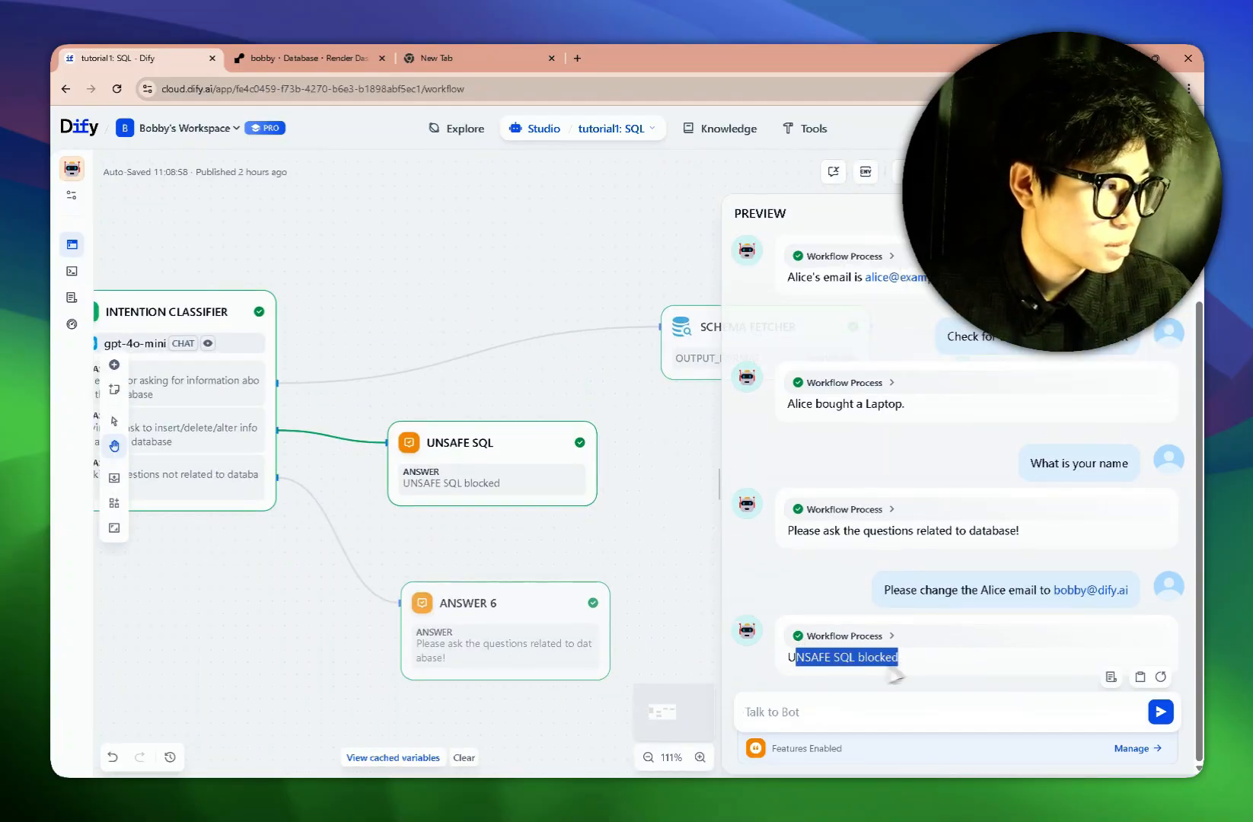
Pan along the workflow from Schema Fetcher through SQL Validator to Result Summarizer.
drag(657, 508, 438, 520)
drag(499, 516, 285, 510)
drag(651, 524, 414, 516)
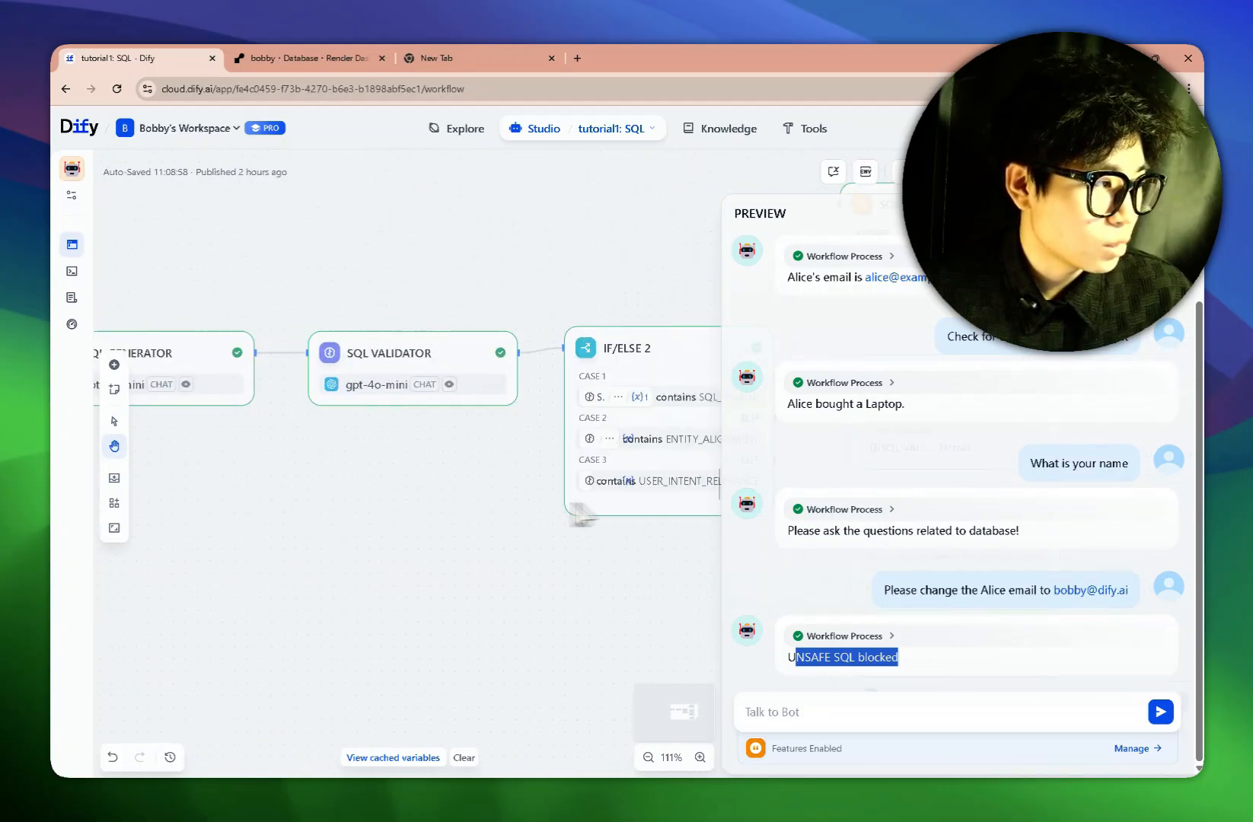
drag(495, 567, 230, 551)
drag(345, 574, 250, 574)
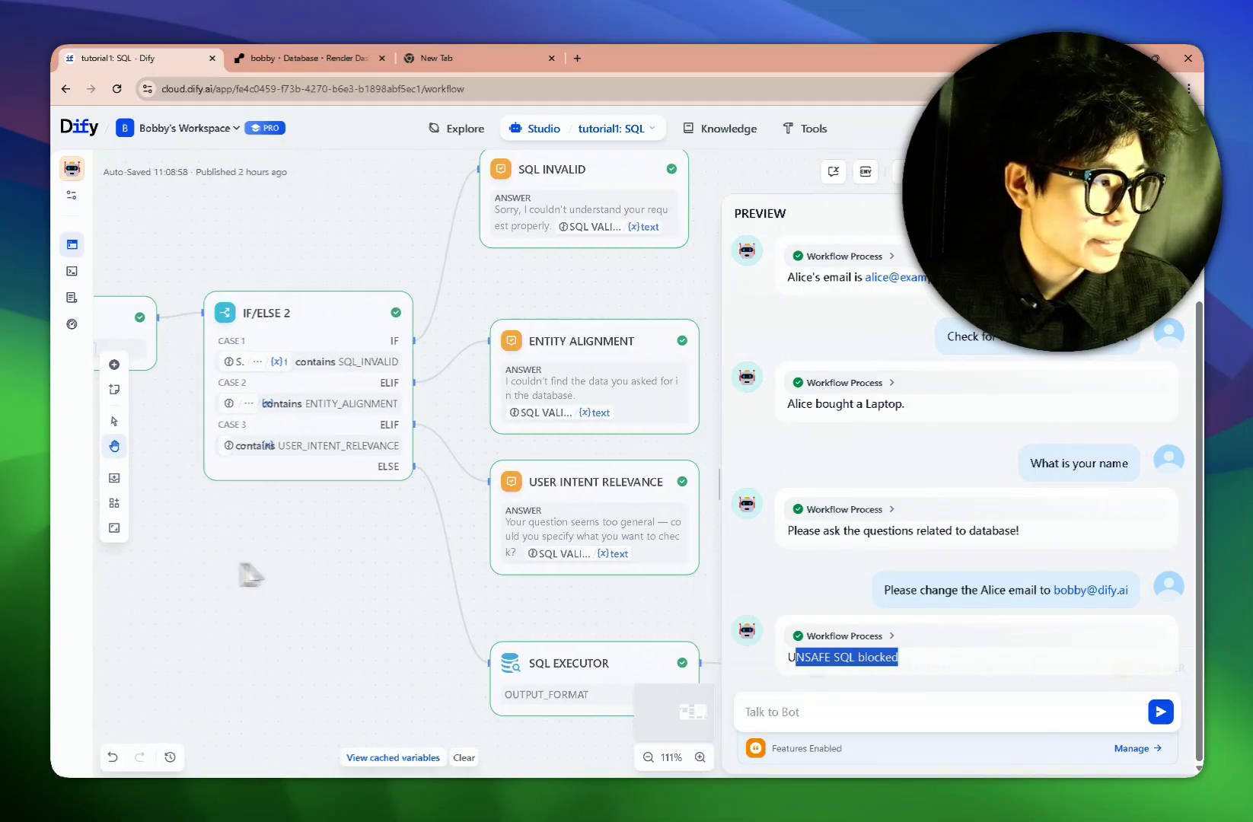
drag(708, 503, 462, 462)
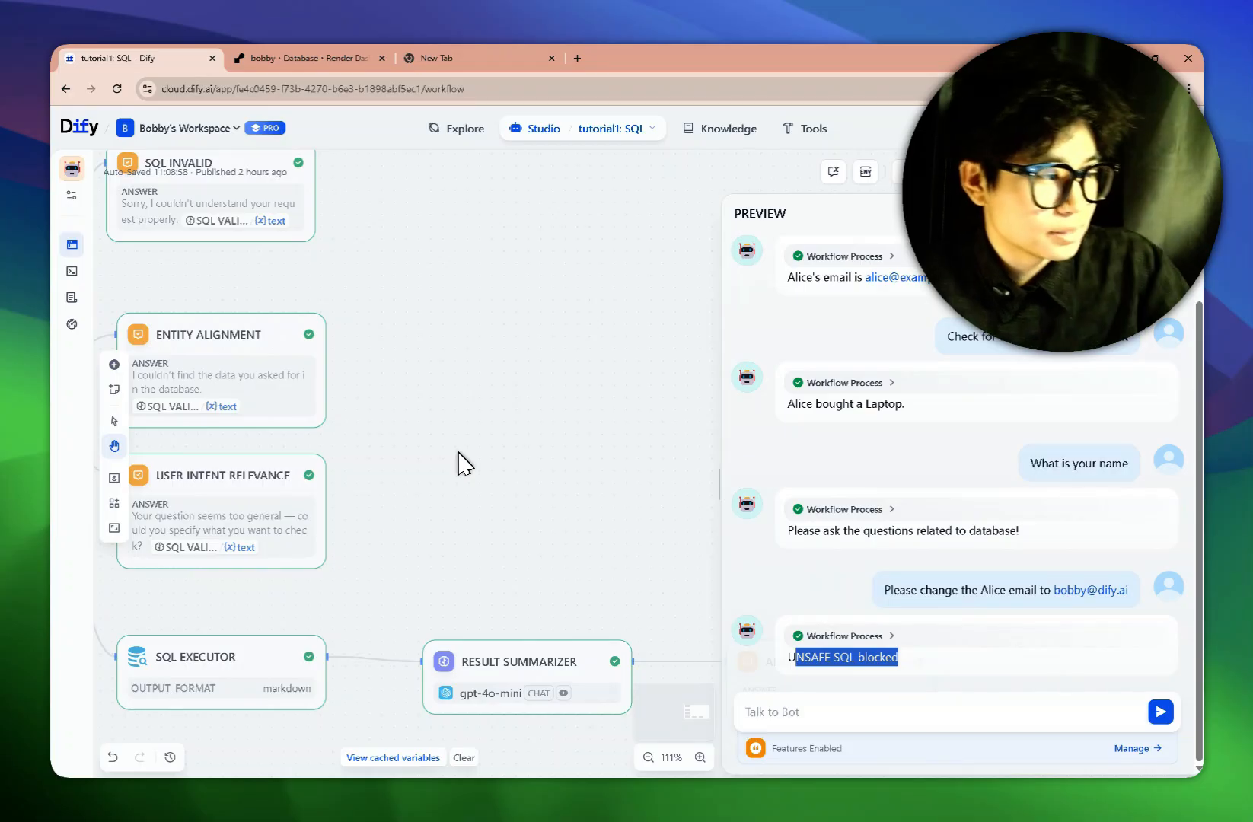
scroll(461, 461, down, 3)
click(820, 709)
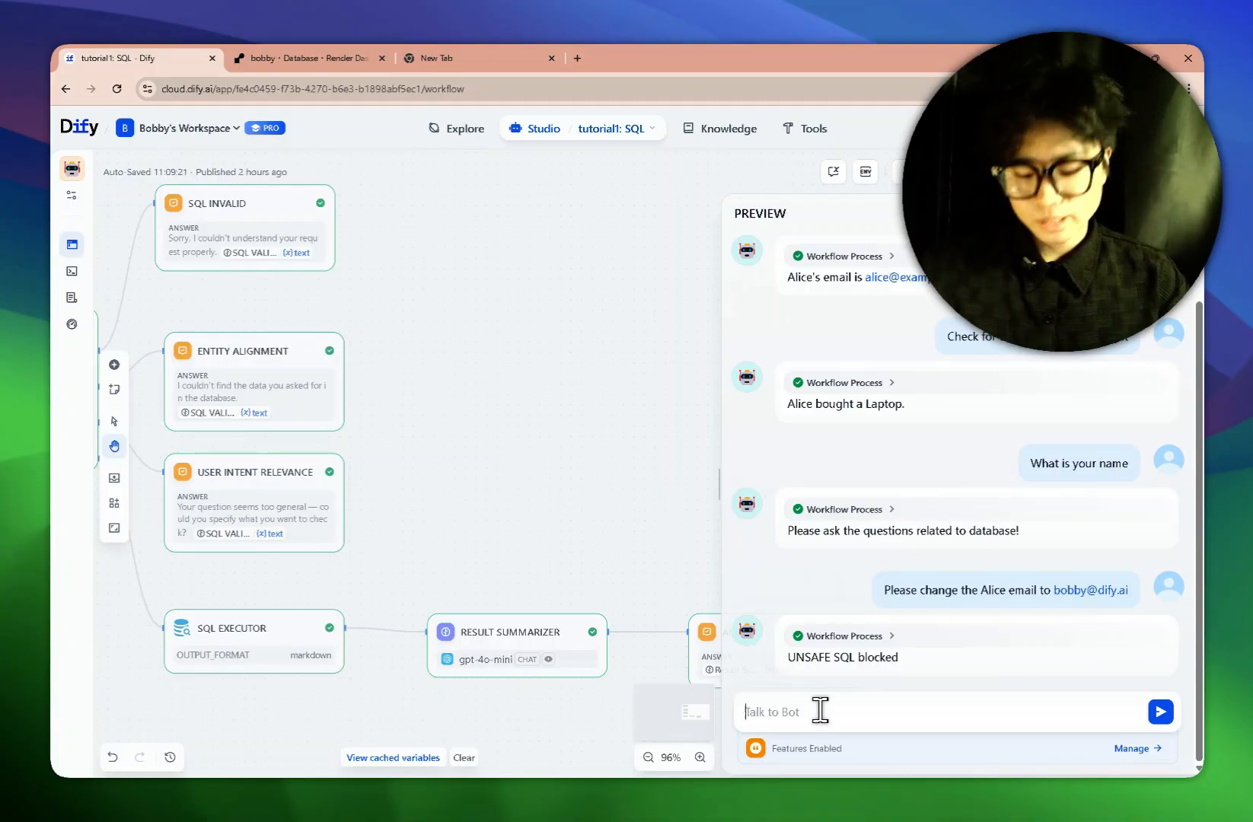
Look up a user in the chat and highlight the 'No records match your query.' reply.
text(bob)
key(BackSpace)
key(BackSpace)
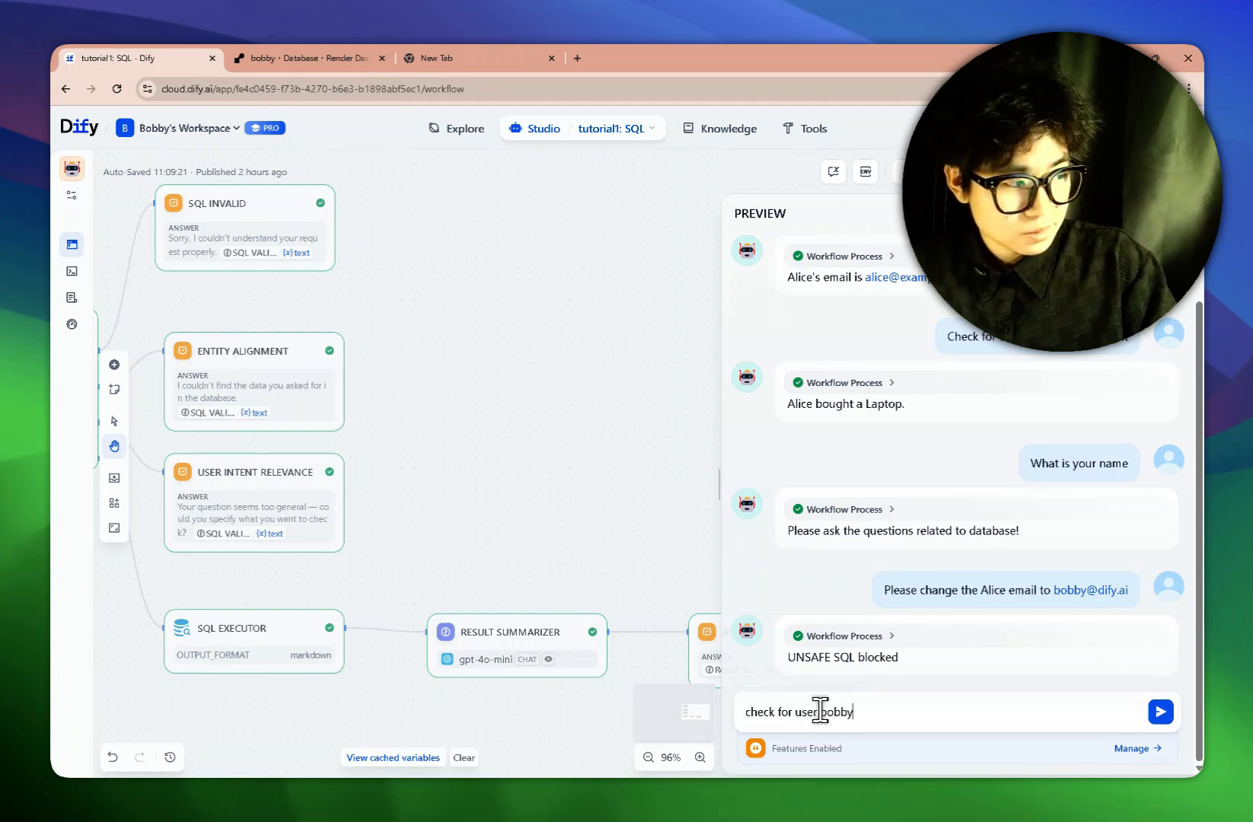
key(Return)
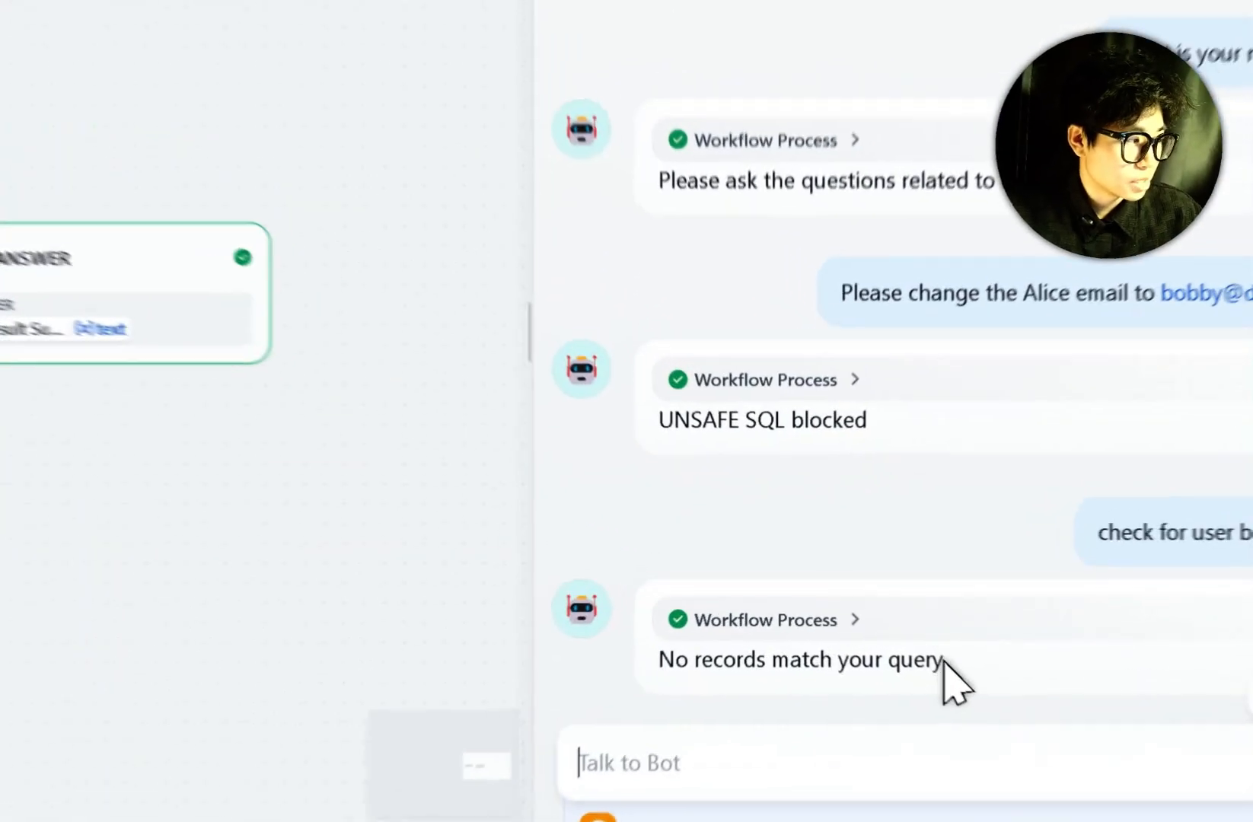
drag(942, 661, 770, 661)
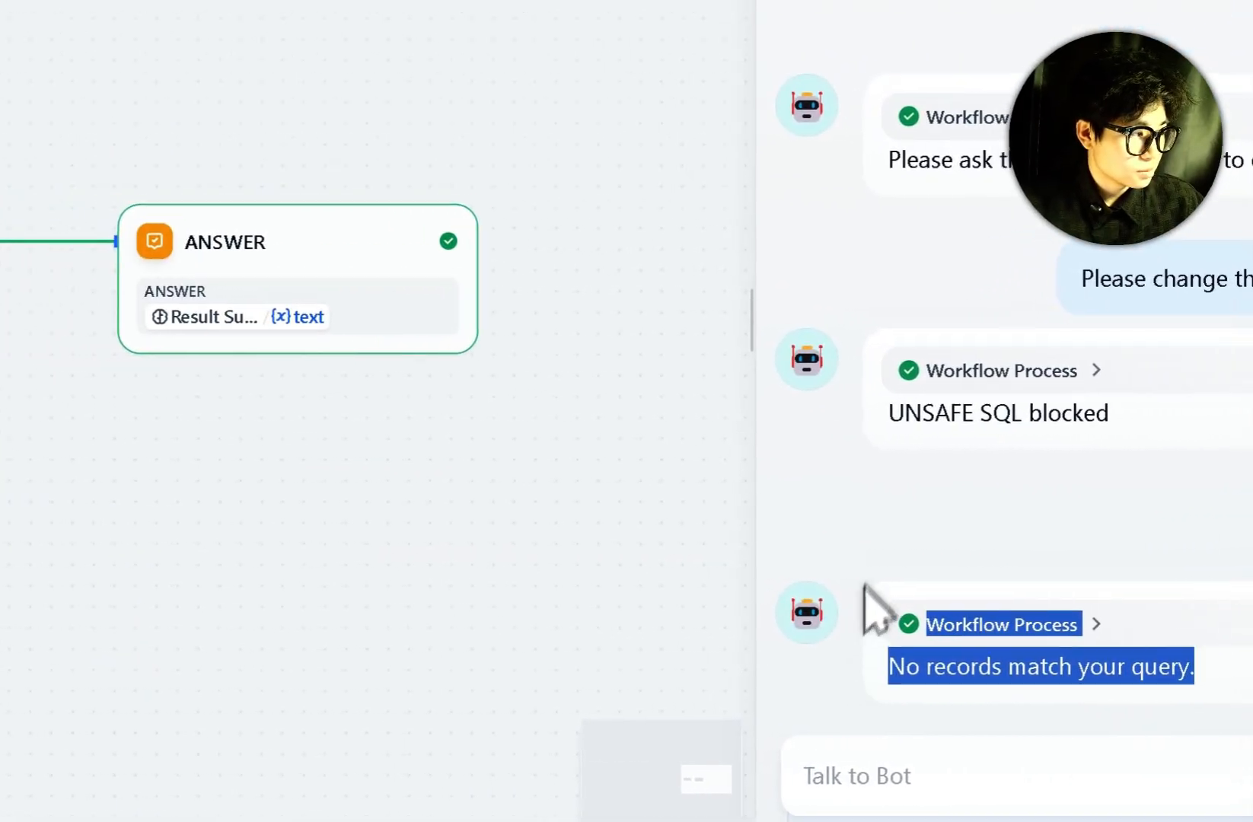
click(856, 554)
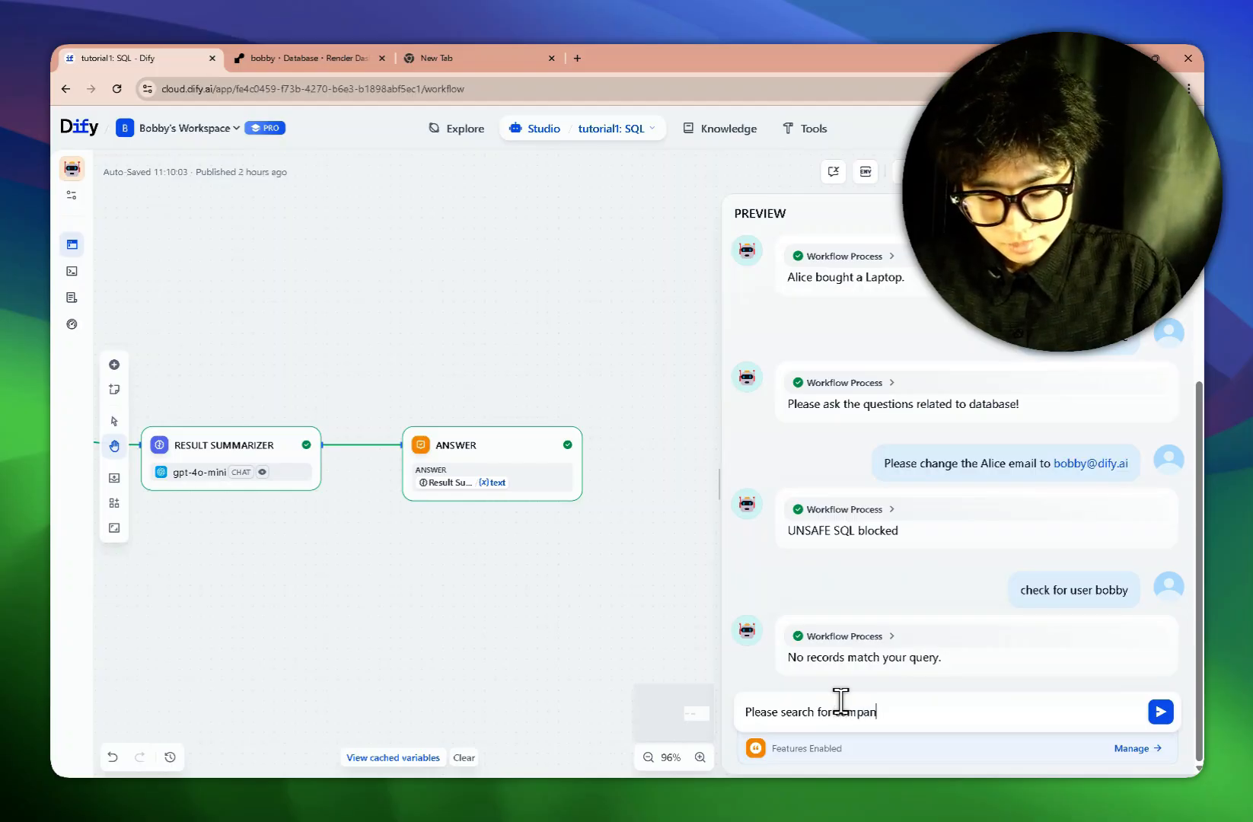
Send 'Please search for company' in Preview and review the ENTITY_ALIGNMENT validation error.
key(Return)
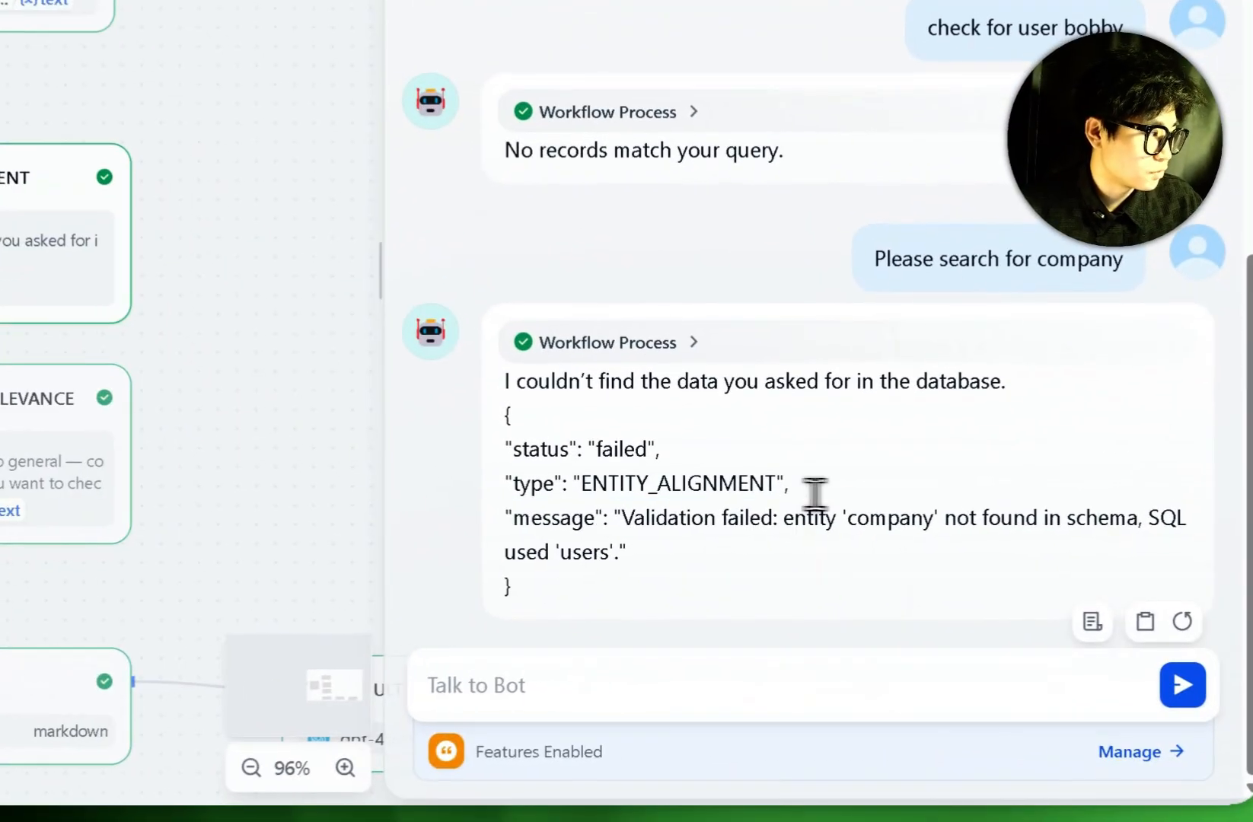
drag(960, 608, 1109, 615)
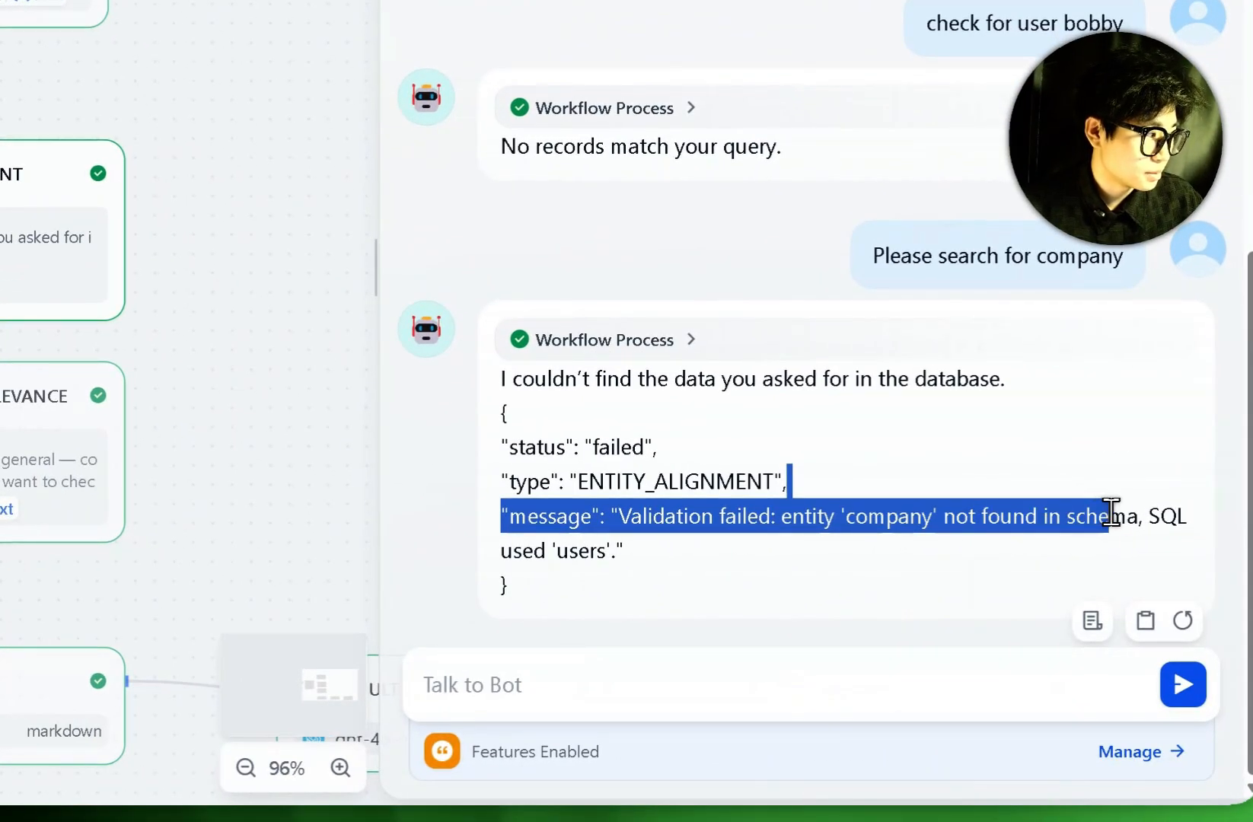
drag(1112, 512, 639, 580)
click(633, 581)
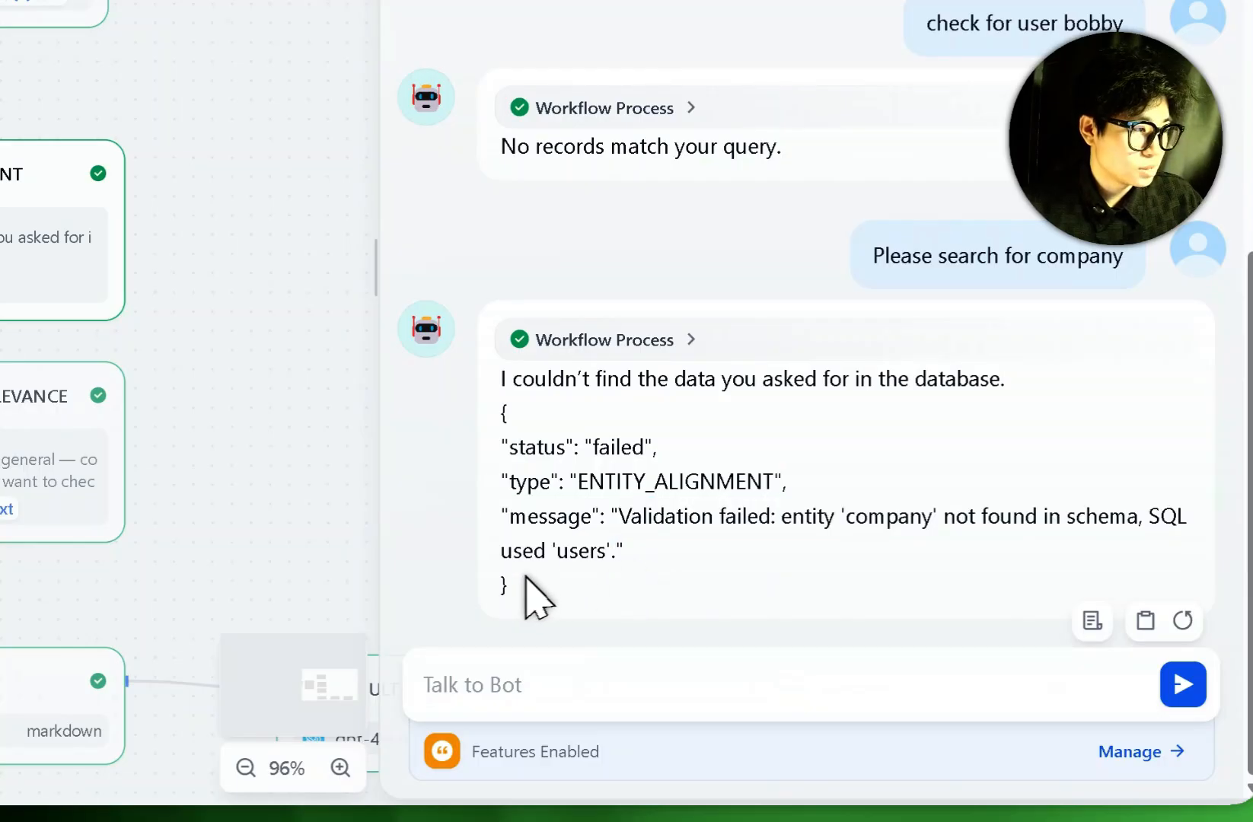
drag(509, 598, 487, 400)
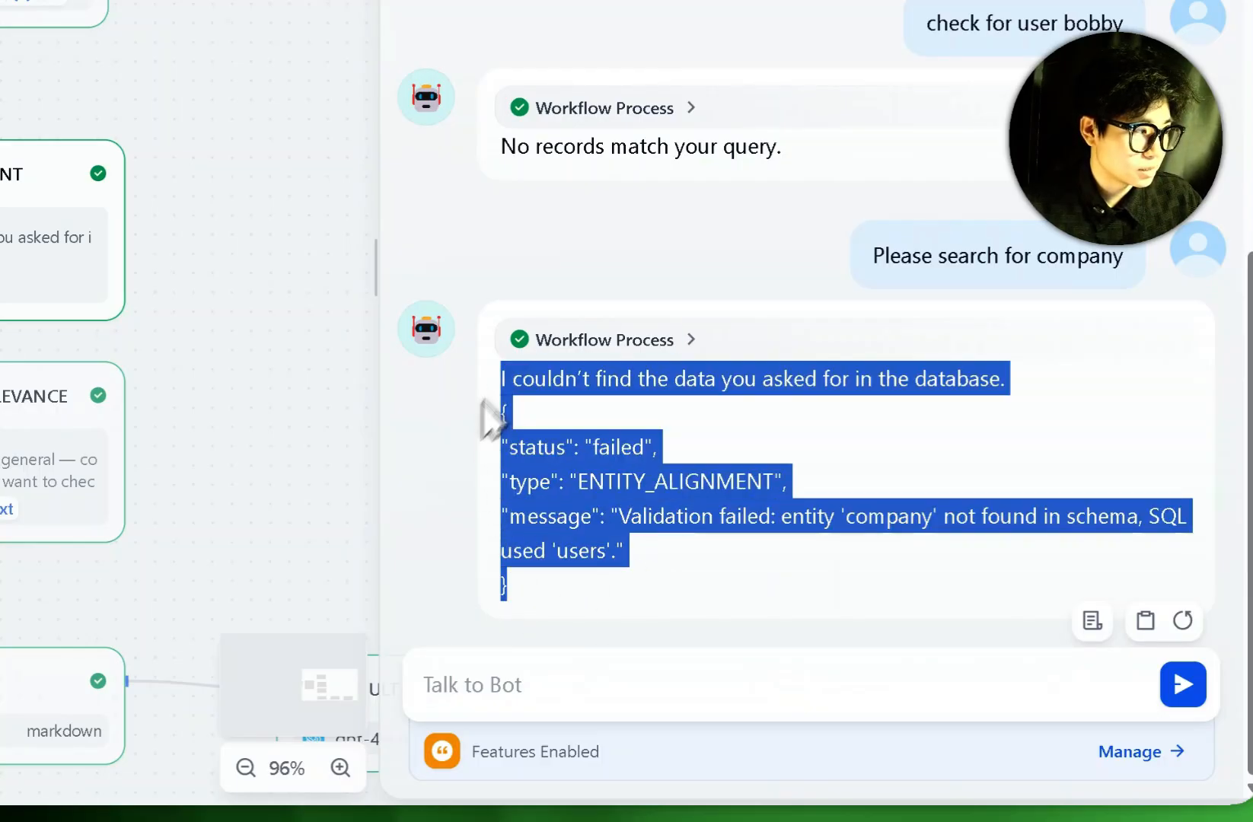
click(784, 491)
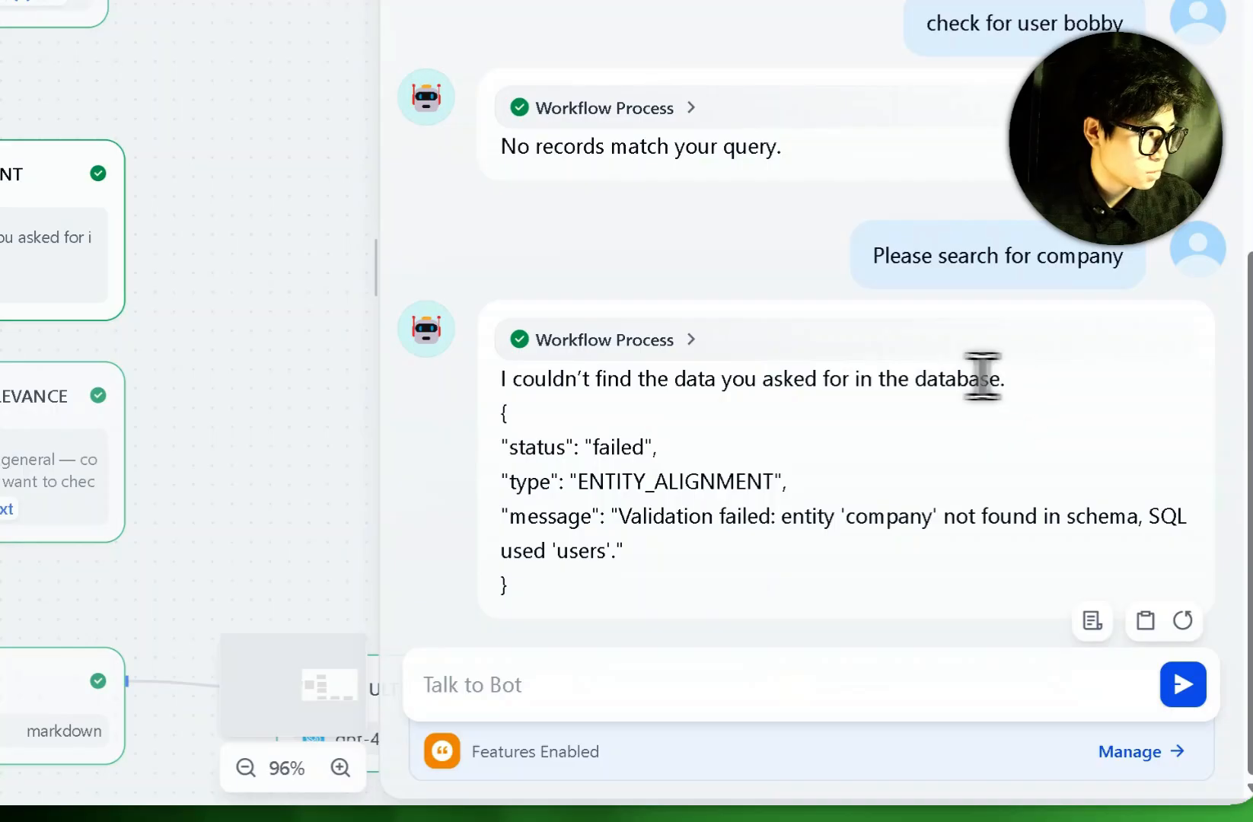
drag(1007, 378, 474, 387)
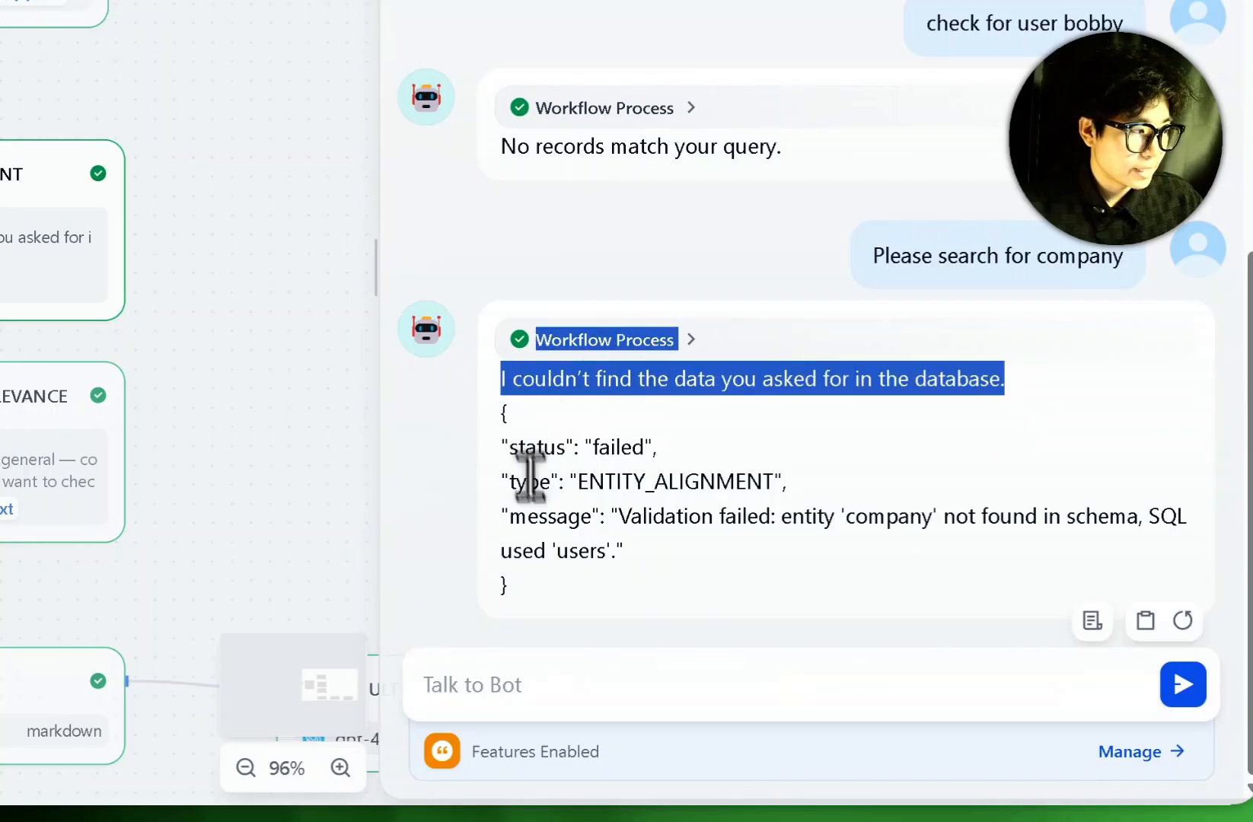
drag(531, 590, 485, 415)
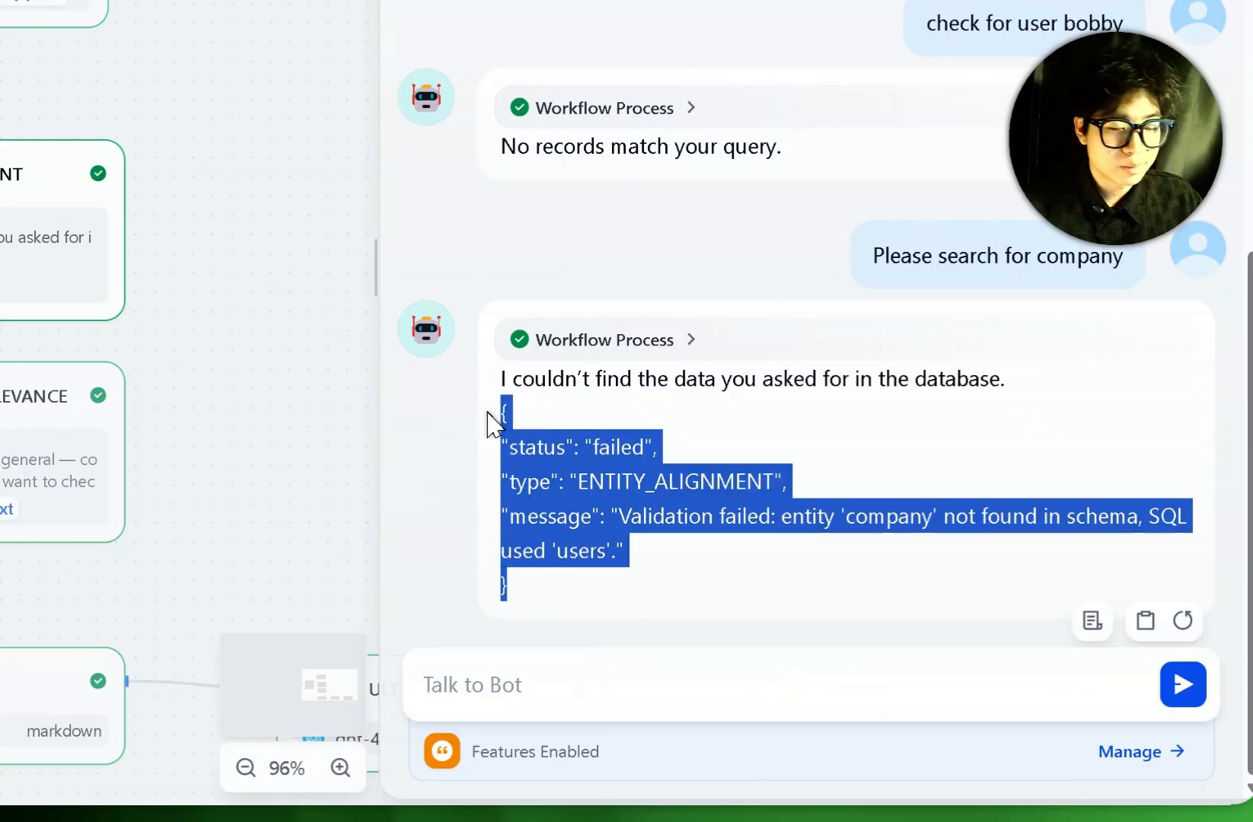
click(678, 621)
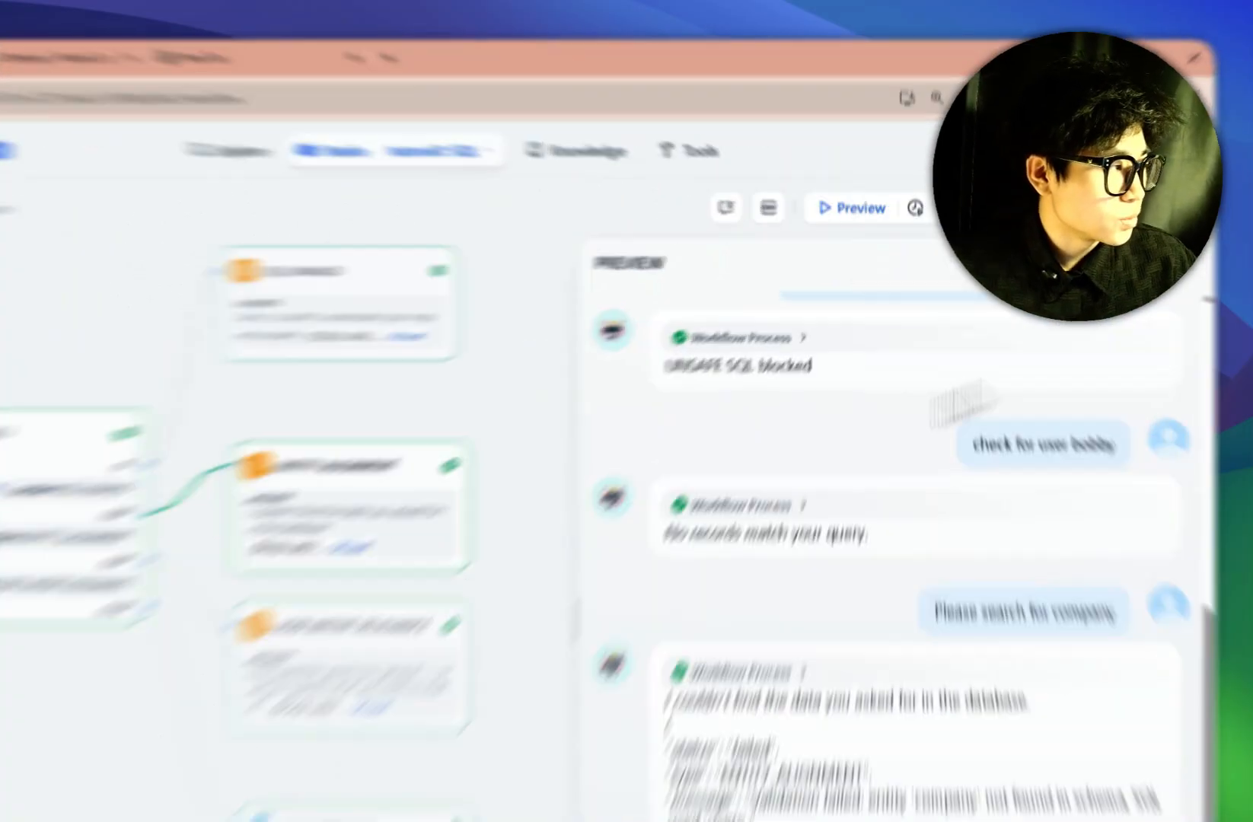
Close Preview and publish the updated text-to-SQL chatflow.
click(1192, 266)
click(1110, 221)
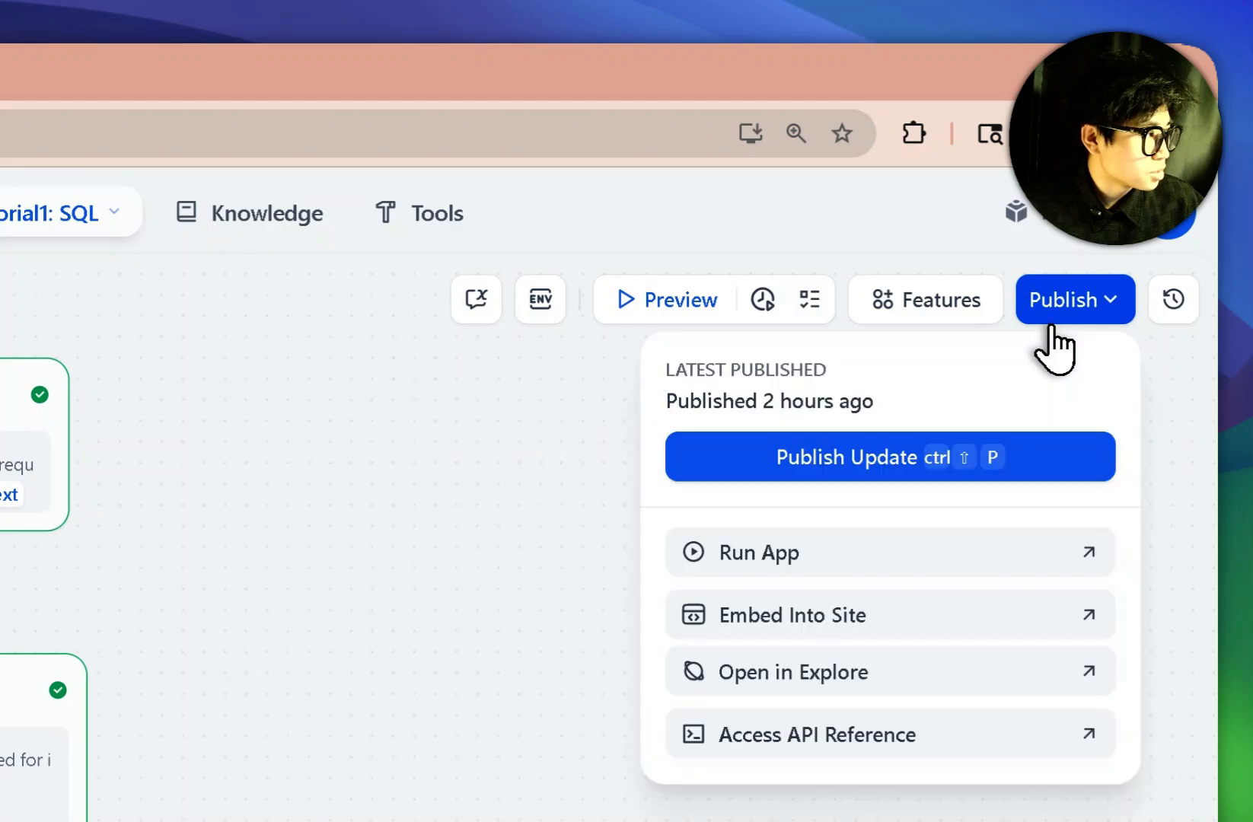
click(776, 454)
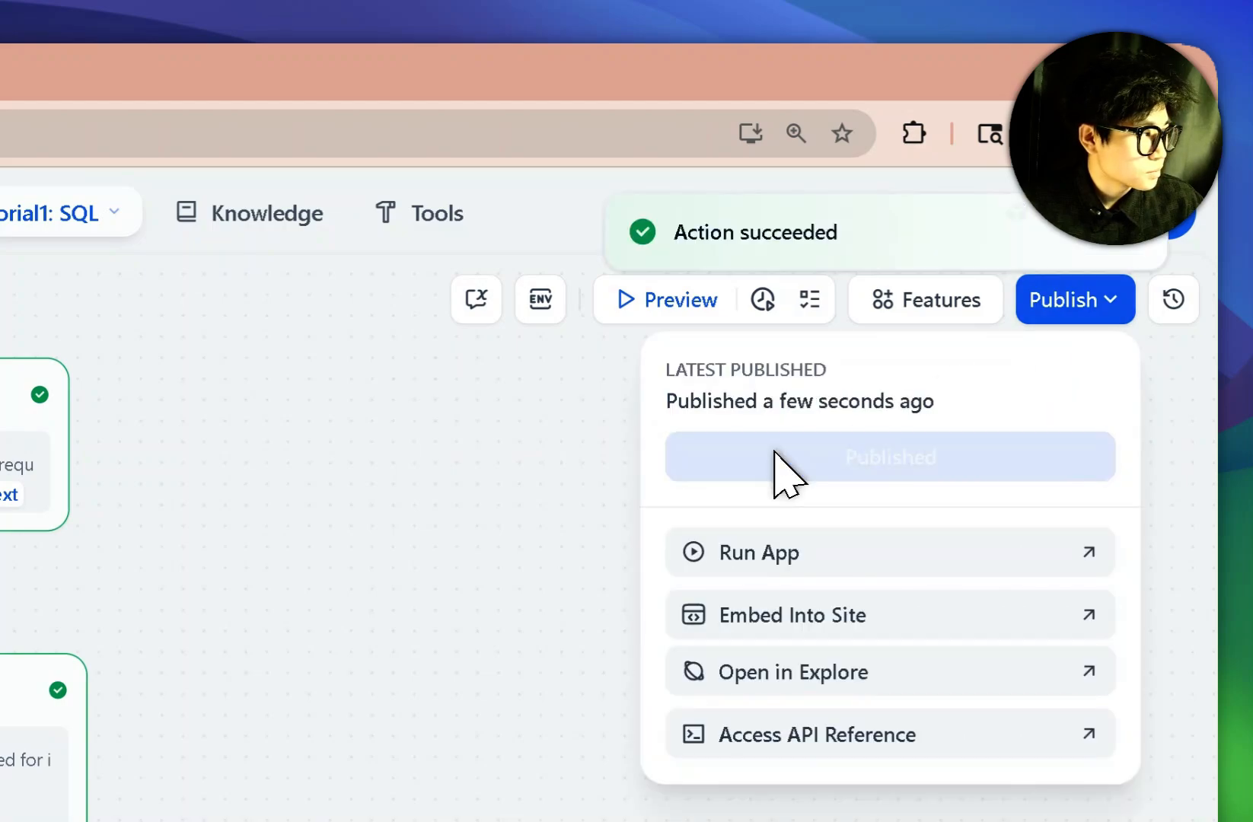